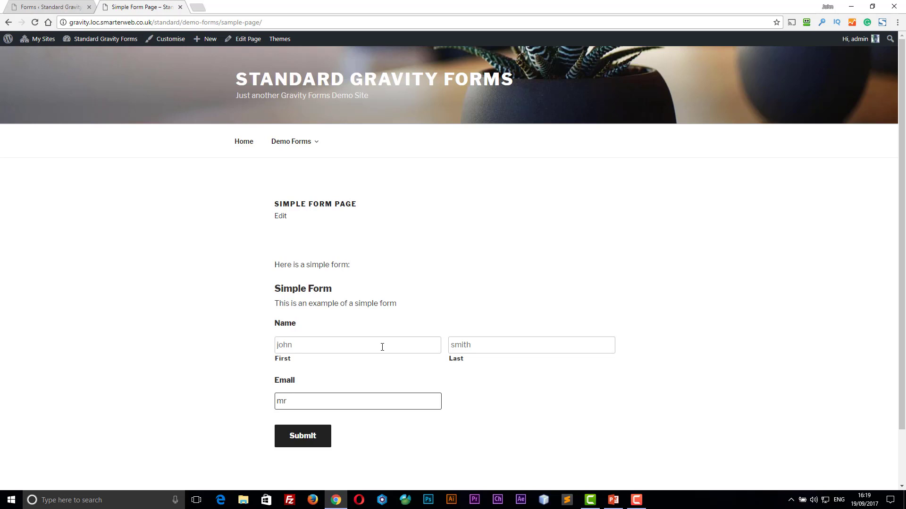
pyautogui.click(299, 441)
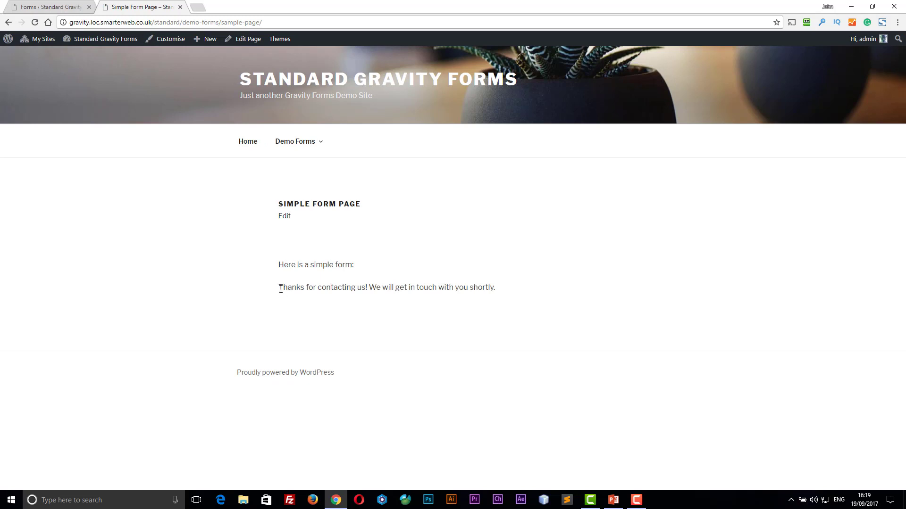
pyautogui.moveTo(279, 287); pyautogui.dragTo(580, 290)
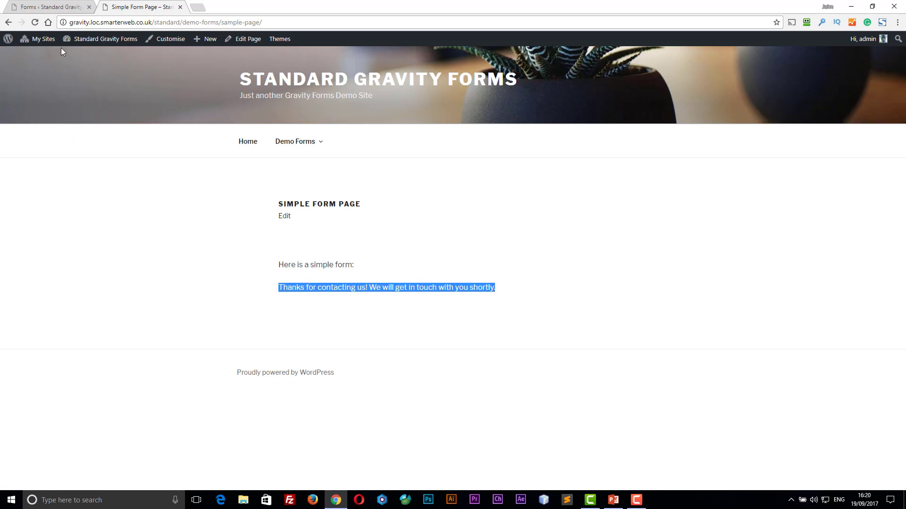
pyautogui.click(64, 7)
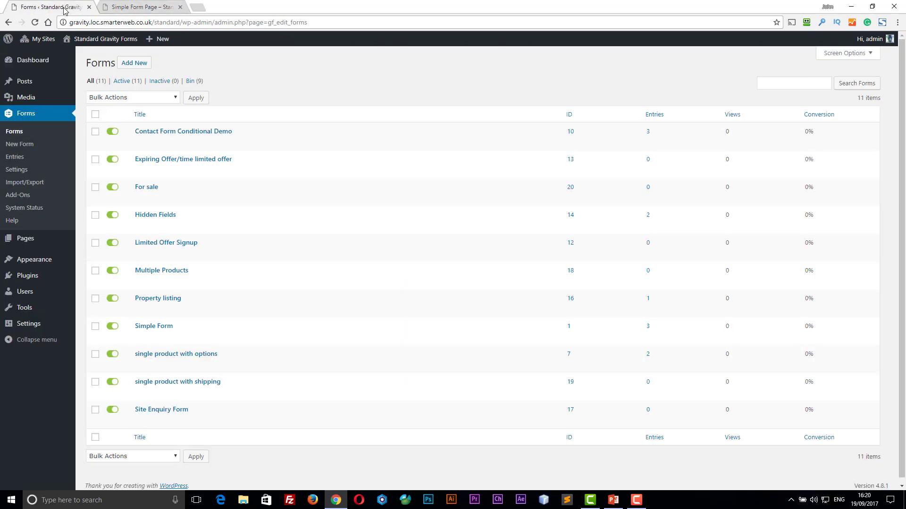
# - Open Simple Form (ID 1) in the form editor from the Forms list
pyautogui.moveTo(135, 410)
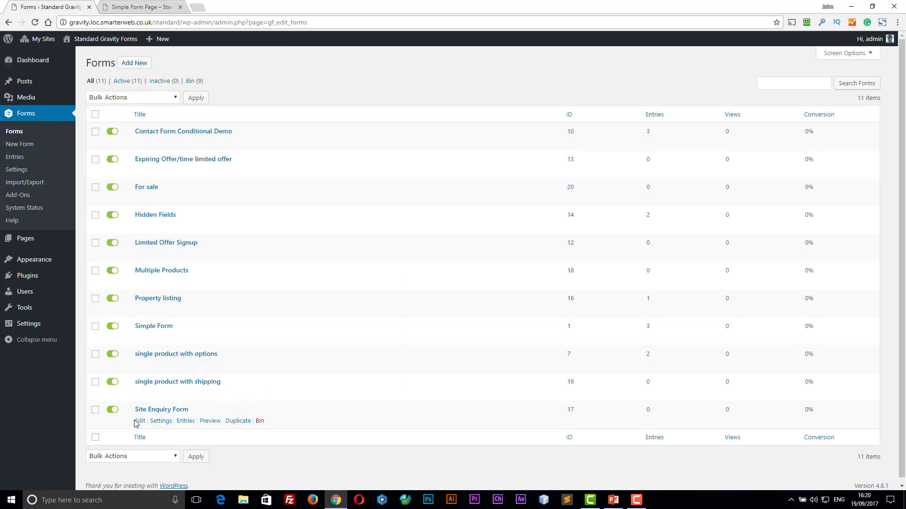
pyautogui.click(140, 338)
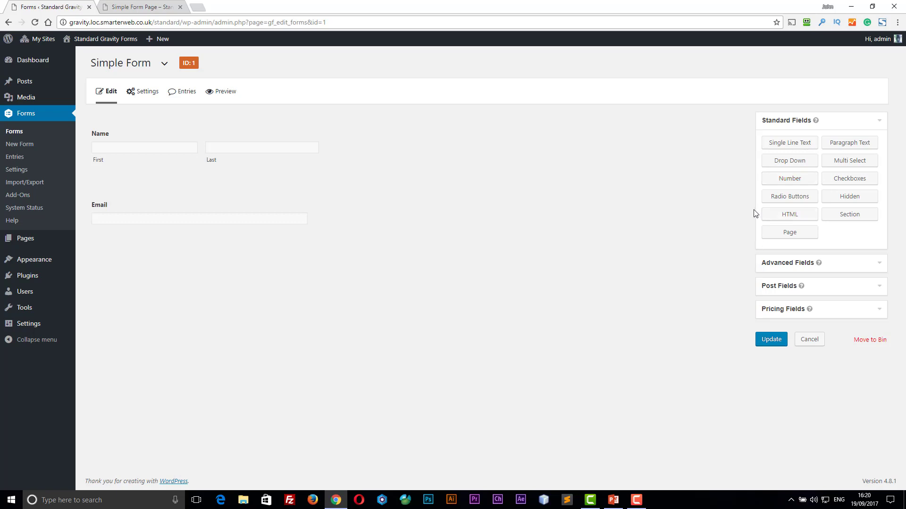
# - Add a Number field below Email and reveal the Advanced Fields palette
pyautogui.click(792, 182)
pyautogui.click(879, 266)
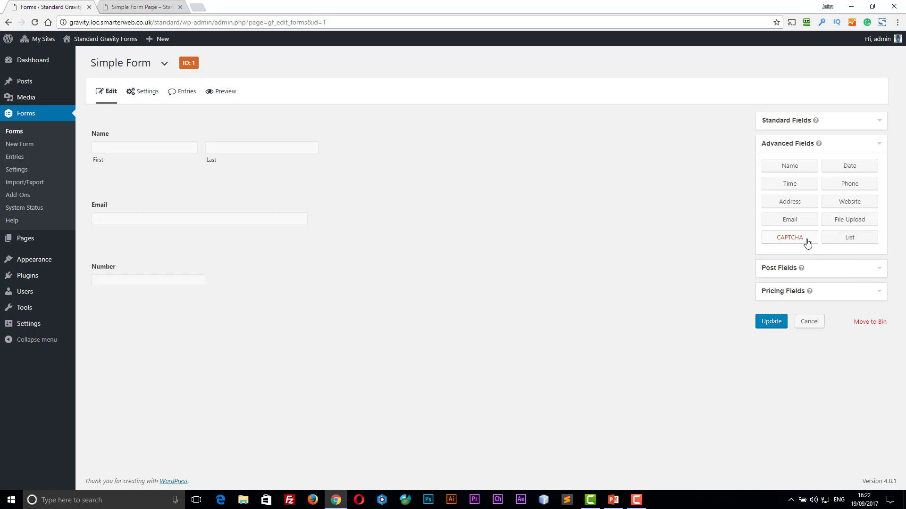
pyautogui.click(880, 273)
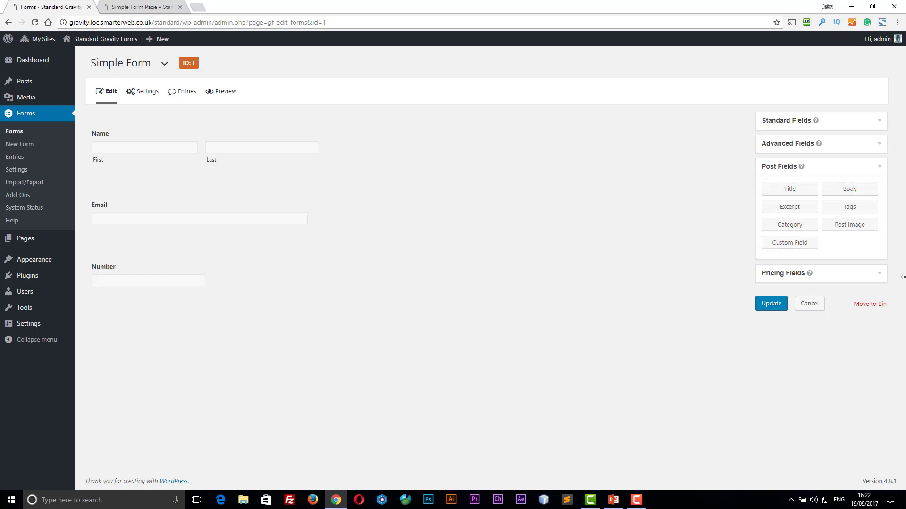
pyautogui.click(871, 275)
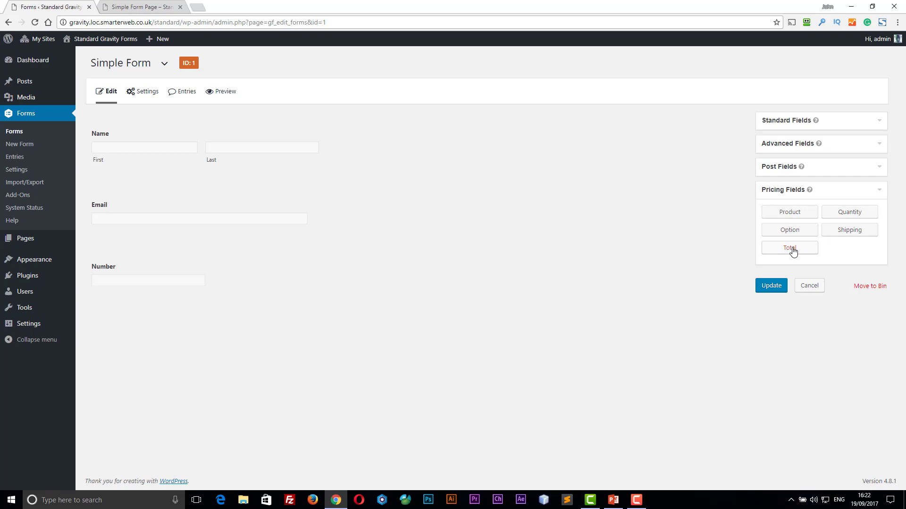
pyautogui.click(882, 192)
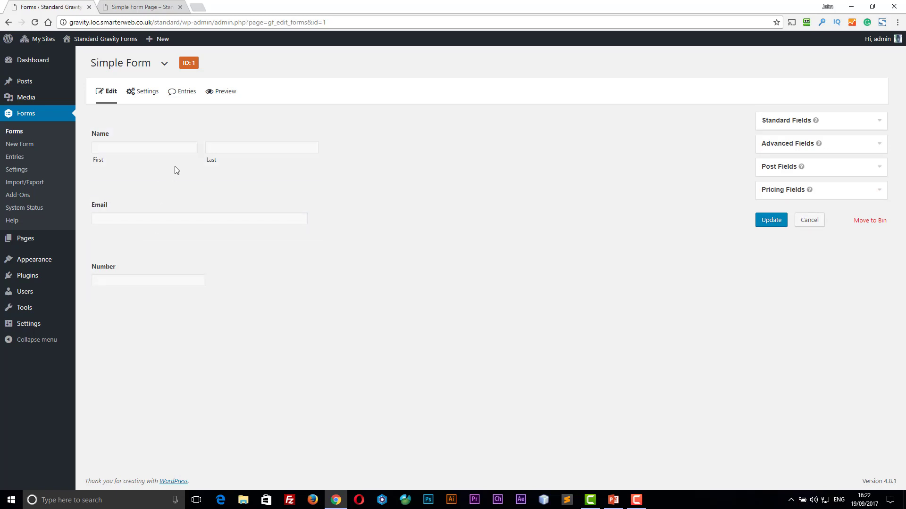
# - Review the Name field's Appearance, validation message, CSS class and Advanced settings, then collapse it
pyautogui.click(295, 119)
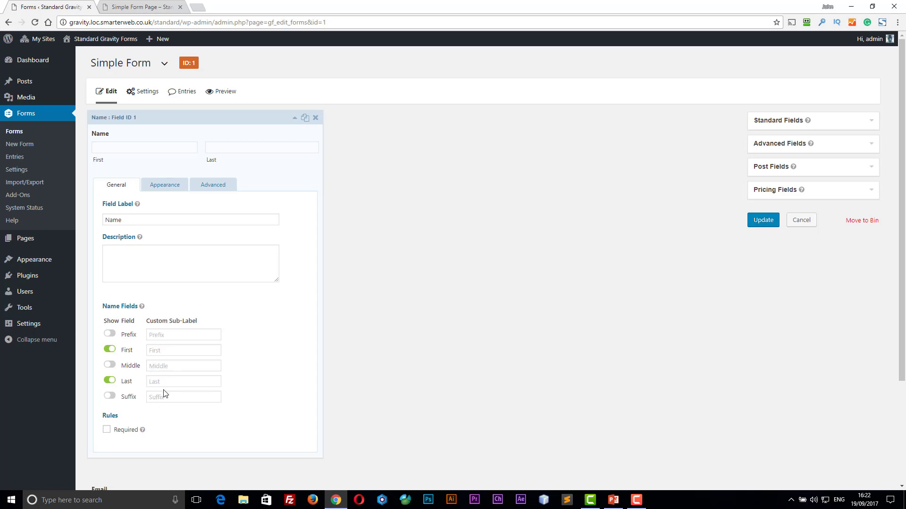
pyautogui.click(164, 187)
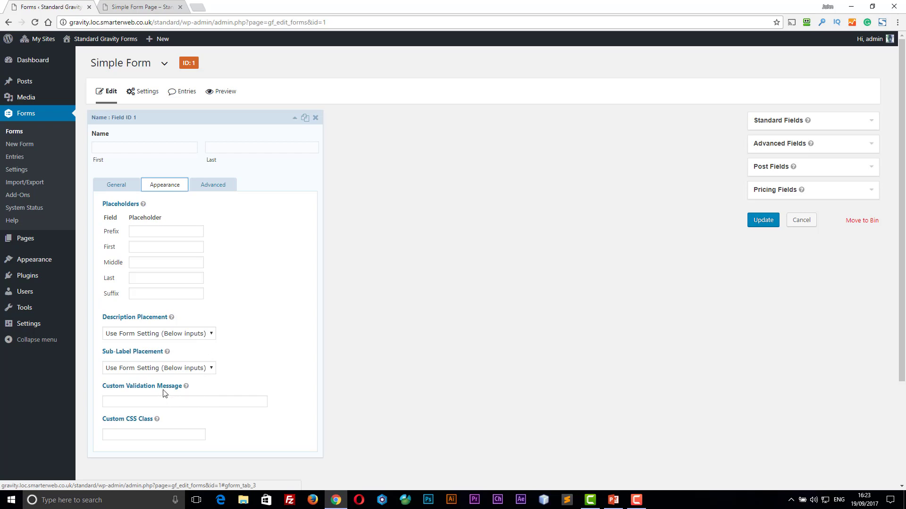
pyautogui.click(151, 399)
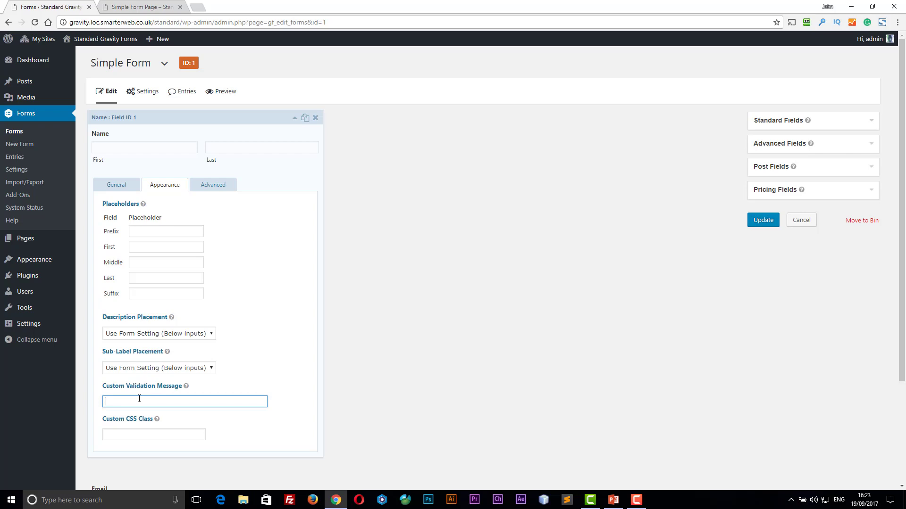
pyautogui.click(134, 433)
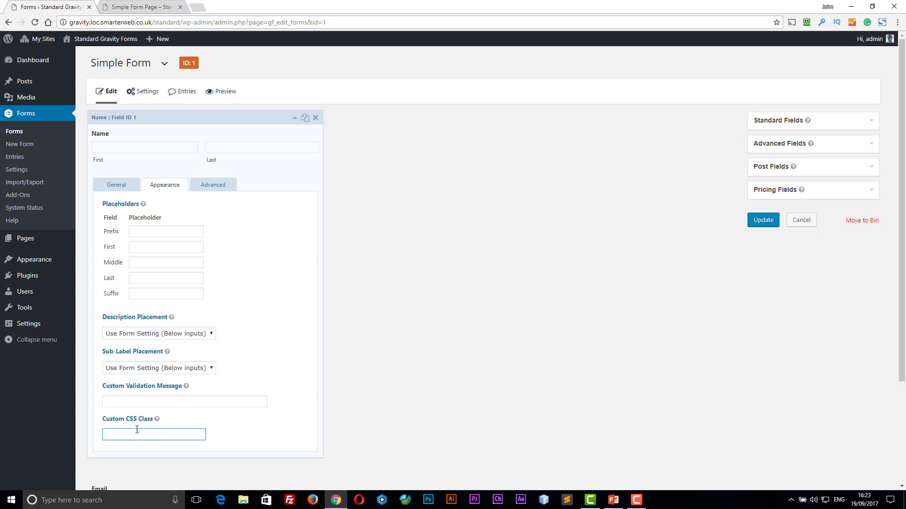
pyautogui.click(224, 192)
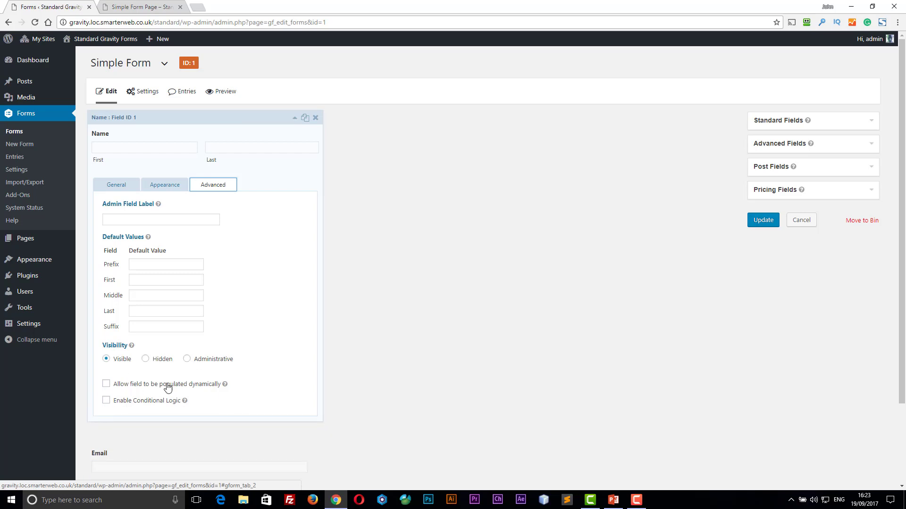
pyautogui.click(294, 121)
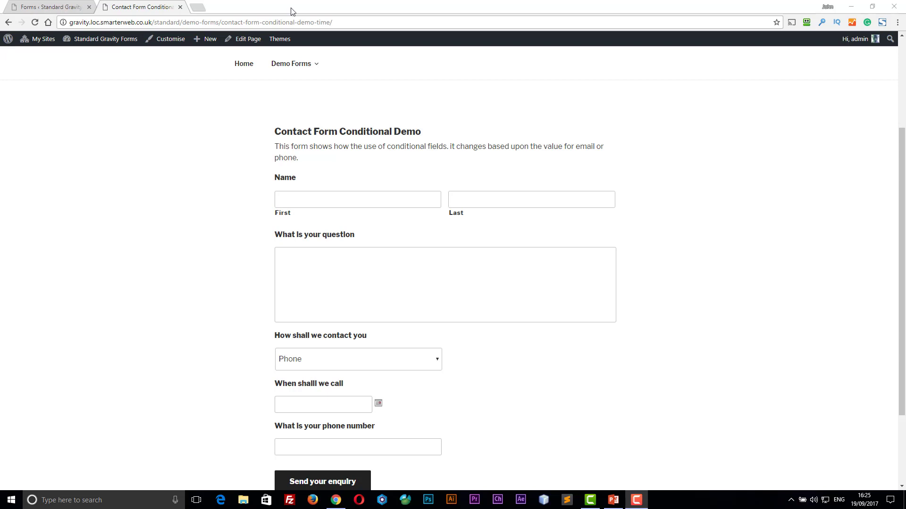
# - Enter a first name and the question 'how does it wo' in the enquiry form
pyautogui.click(295, 196)
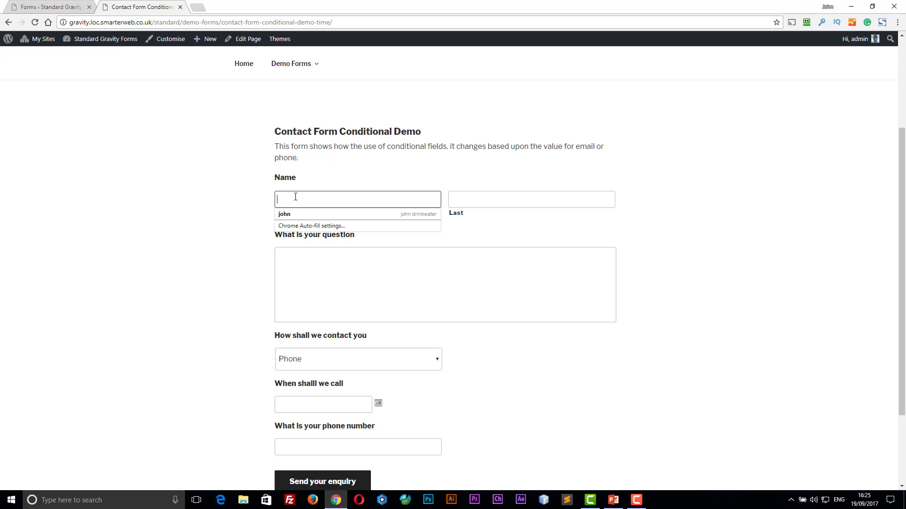
pyautogui.write('james')
pyautogui.press('Tab')
pyautogui.press('Tab')
pyautogui.write('how does it work')
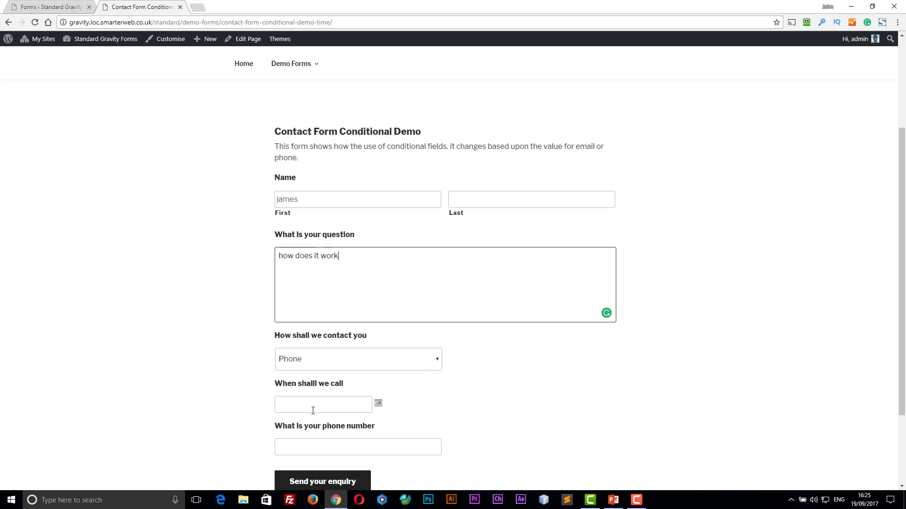
# - Try call date 13 September and toggle the contact method to Email and back to Phone
pyautogui.click(378, 403)
pyautogui.click(311, 362)
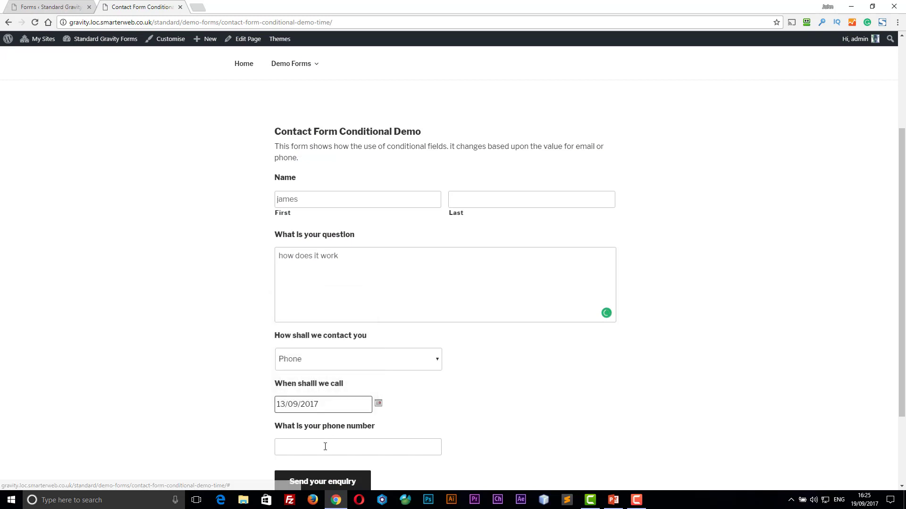
pyautogui.click(325, 447)
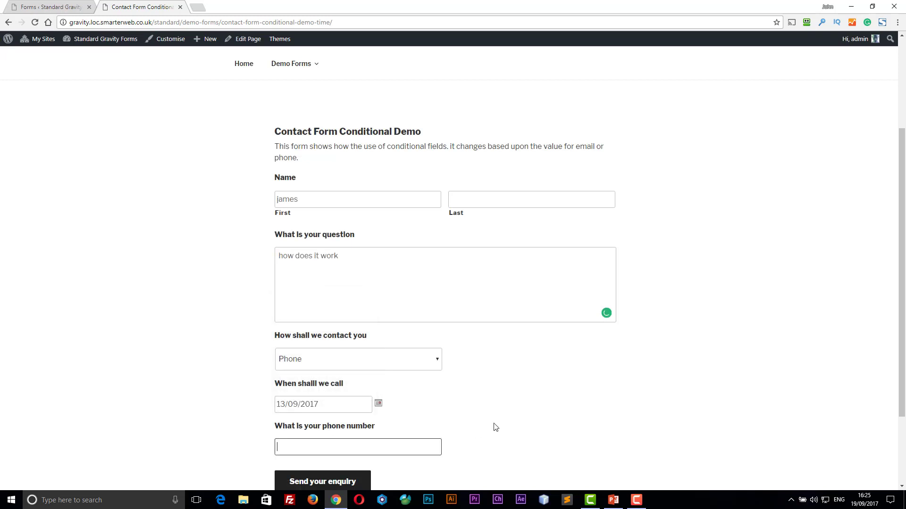
pyautogui.click(436, 362)
pyautogui.click(422, 384)
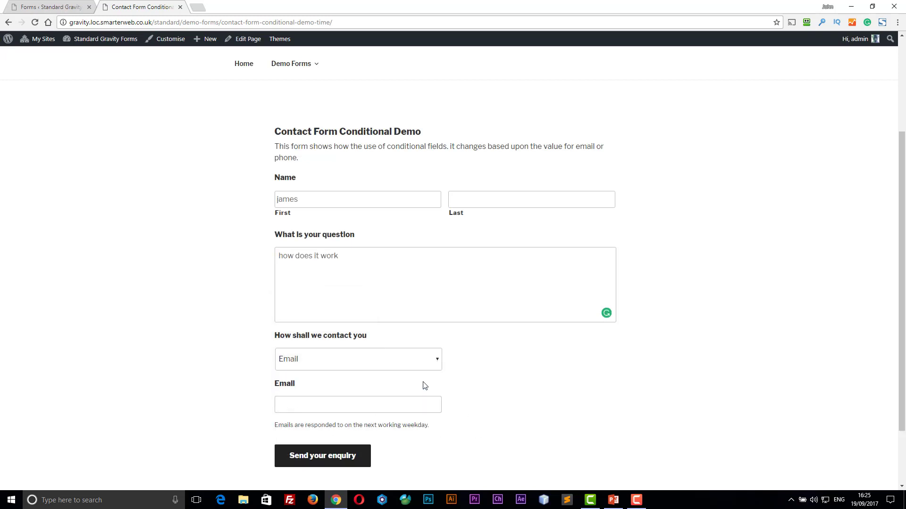
pyautogui.click(322, 405)
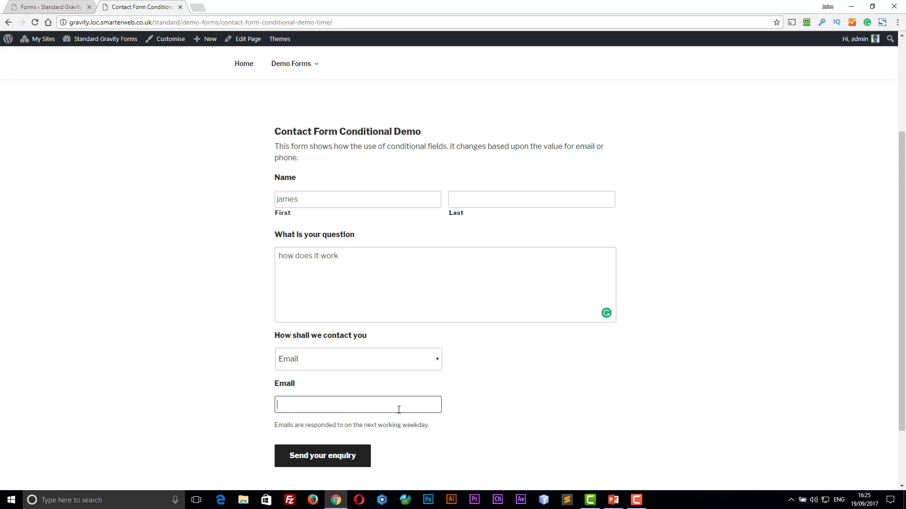
pyautogui.click(425, 360)
pyautogui.click(417, 377)
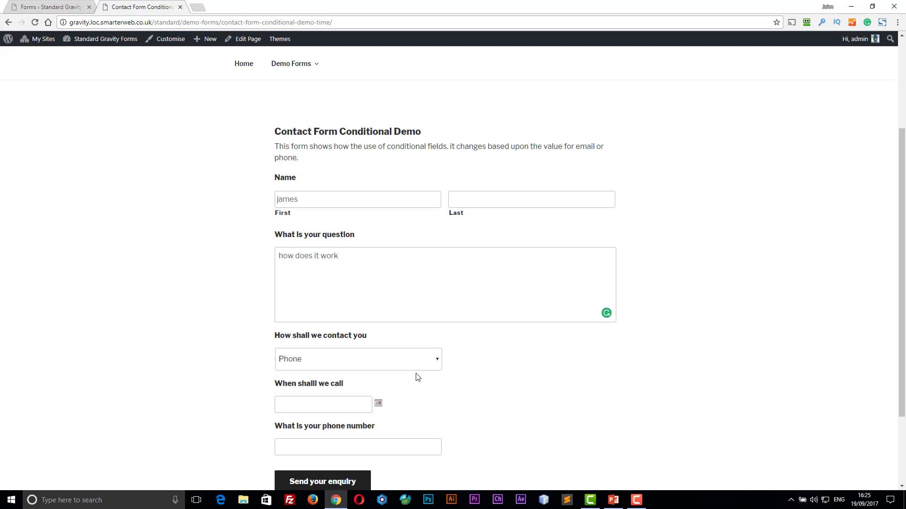
# - Set the call date to 21 September, enter a phone number, and send the enquiry
pyautogui.click(346, 404)
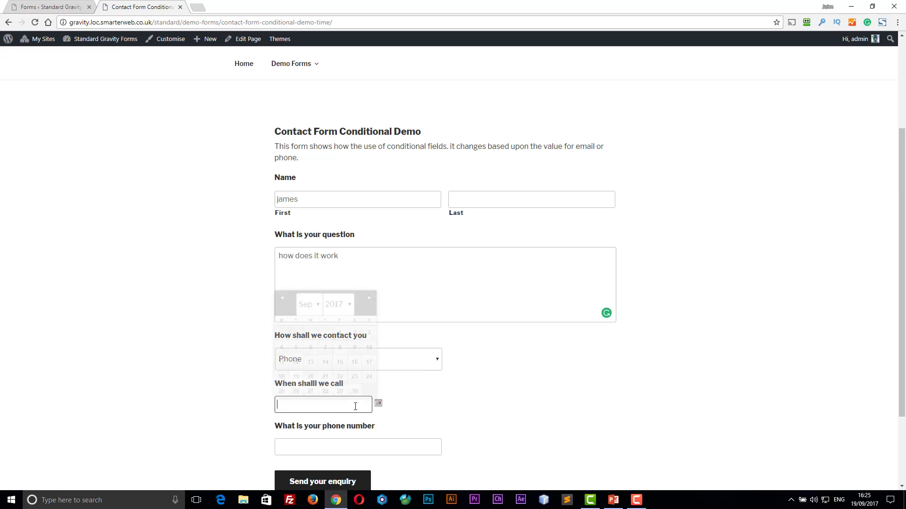
pyautogui.click(325, 376)
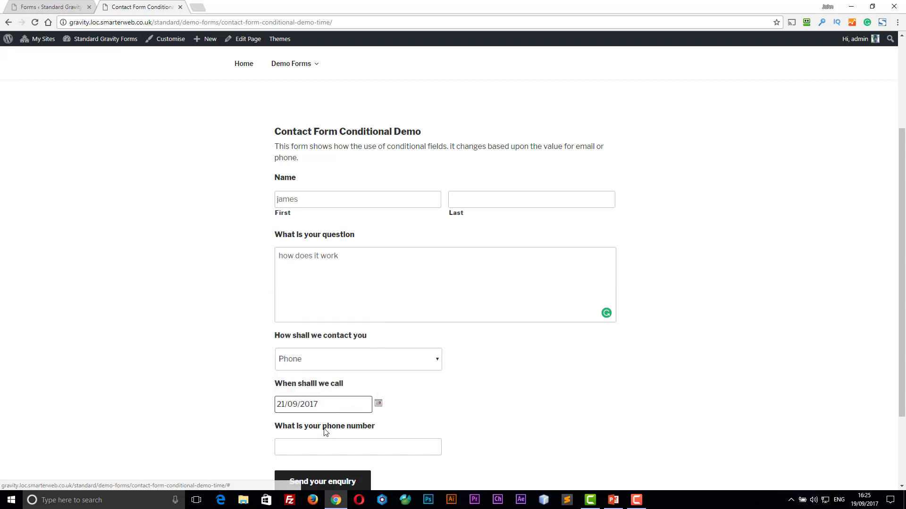
pyautogui.click(317, 447)
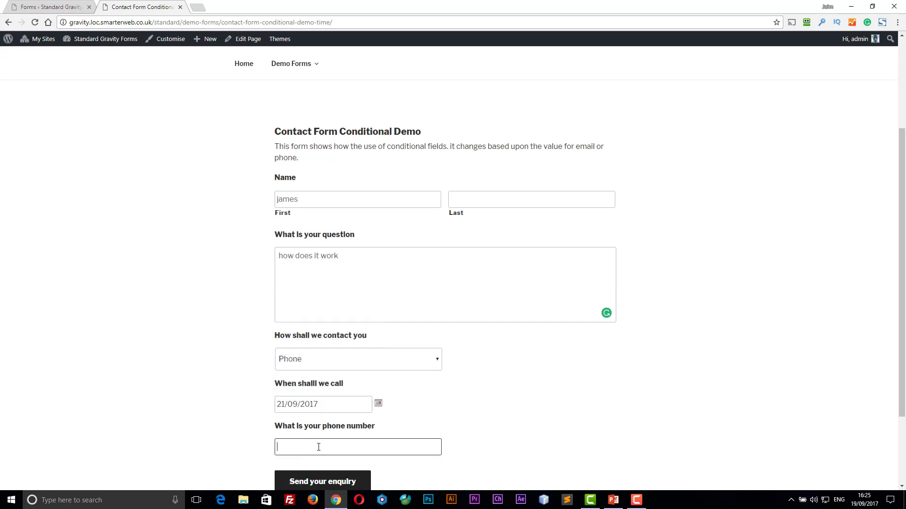
pyautogui.write('55501234')
pyautogui.click(335, 481)
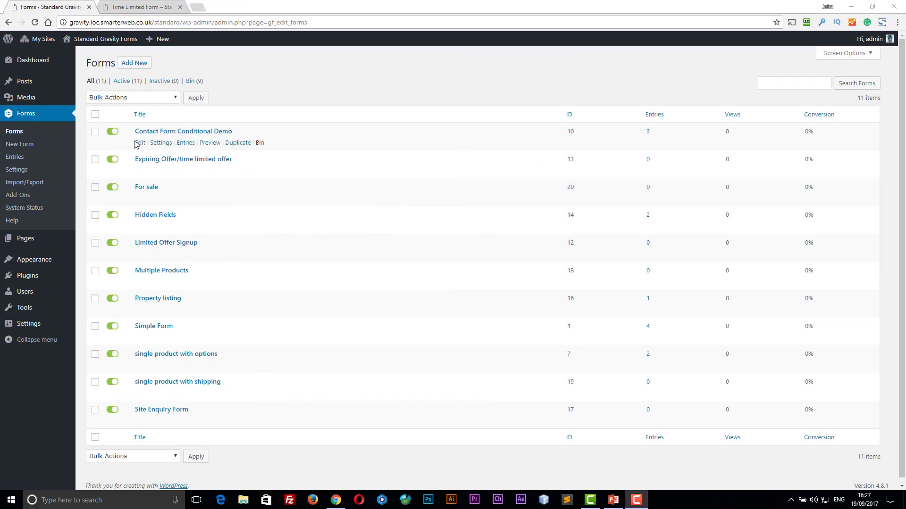
# - Open Contact Form Conditional Demo in the editor and inspect the date field's Advanced settings
pyautogui.click(140, 144)
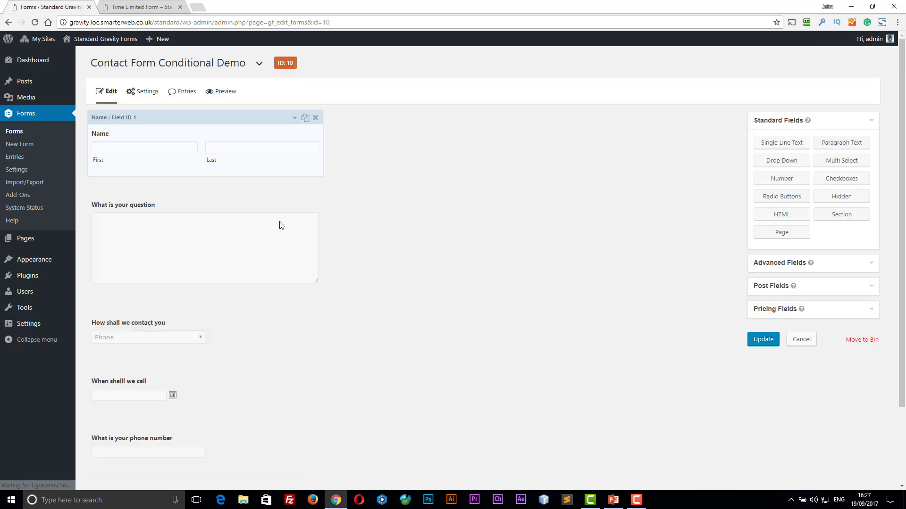
pyautogui.scroll(-2, 325, 259)
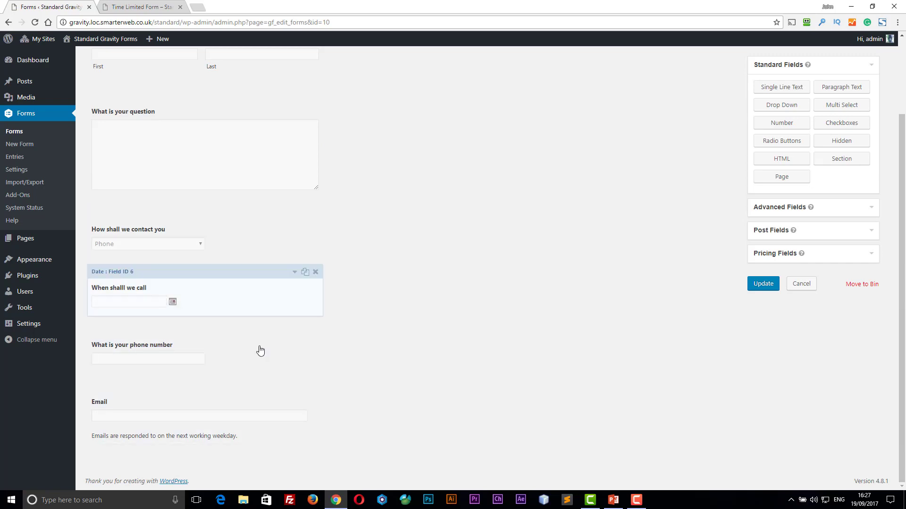
pyautogui.click(294, 273)
pyautogui.scroll(-2, 295, 277)
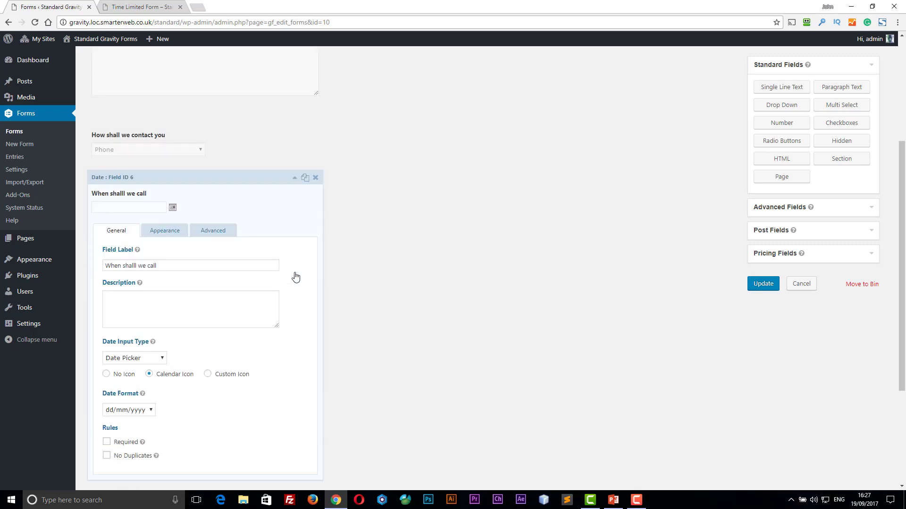
pyautogui.click(204, 232)
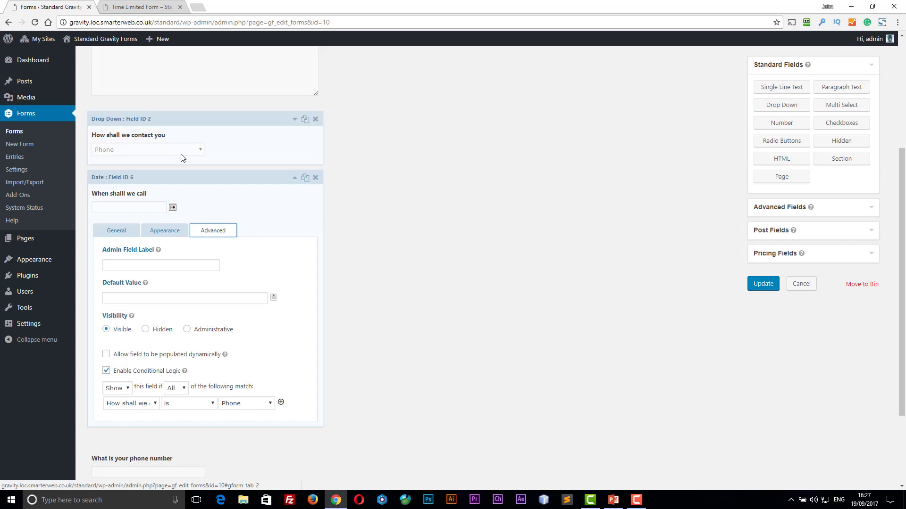
# - Review the contact-method and Email fields' conditional logic, collapsing each field afterwards
pyautogui.click(171, 126)
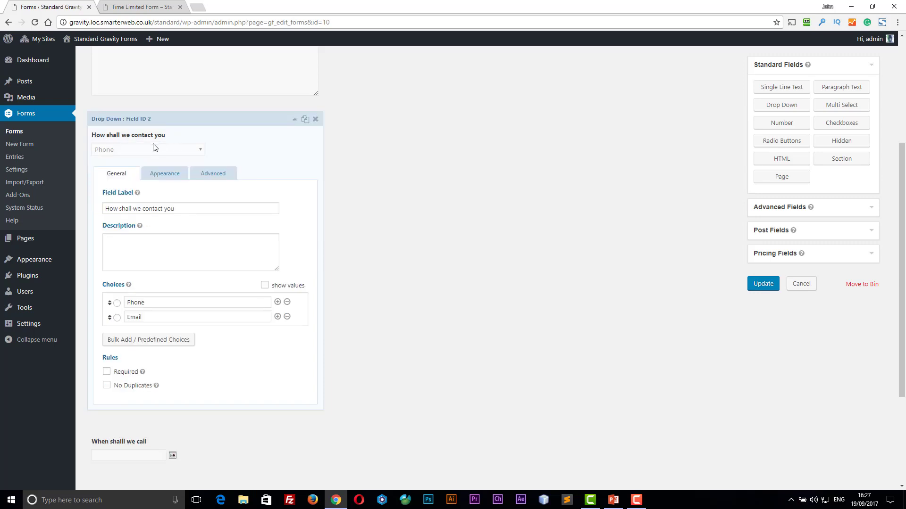
pyautogui.click(211, 176)
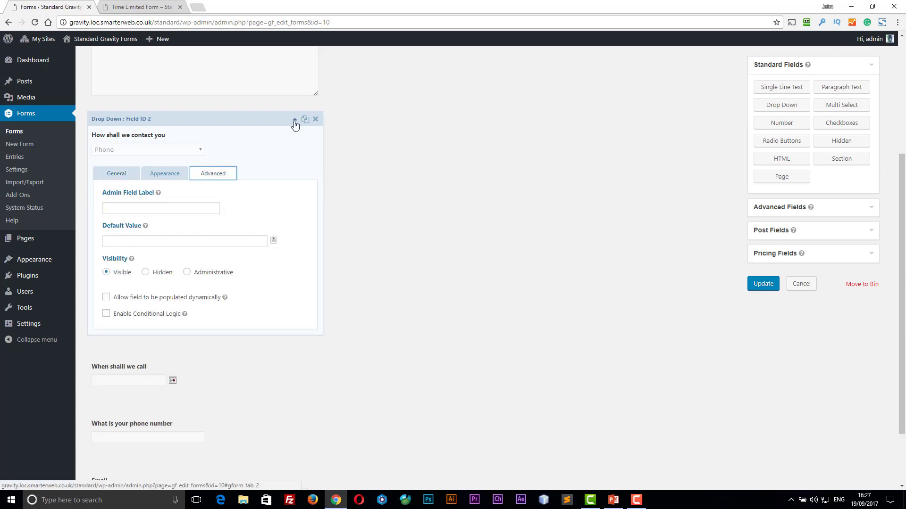
pyautogui.click(295, 121)
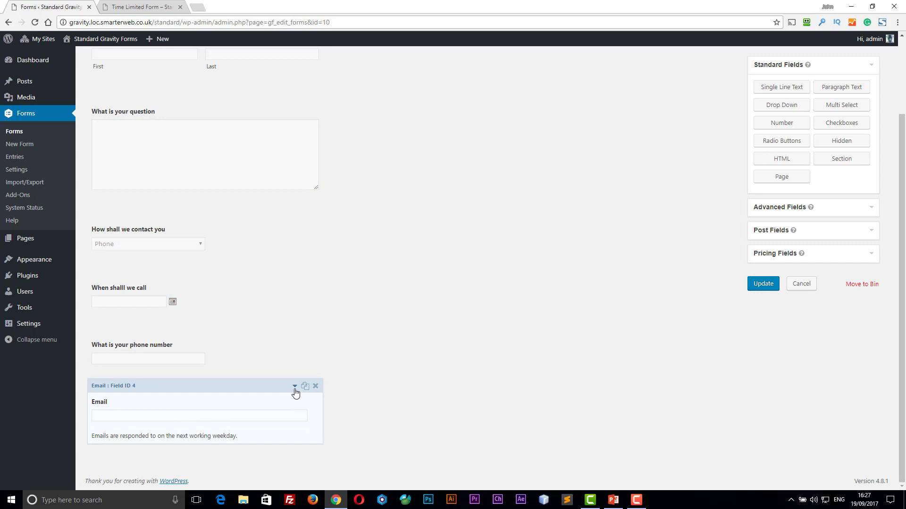
pyautogui.click(295, 388)
pyautogui.click(213, 361)
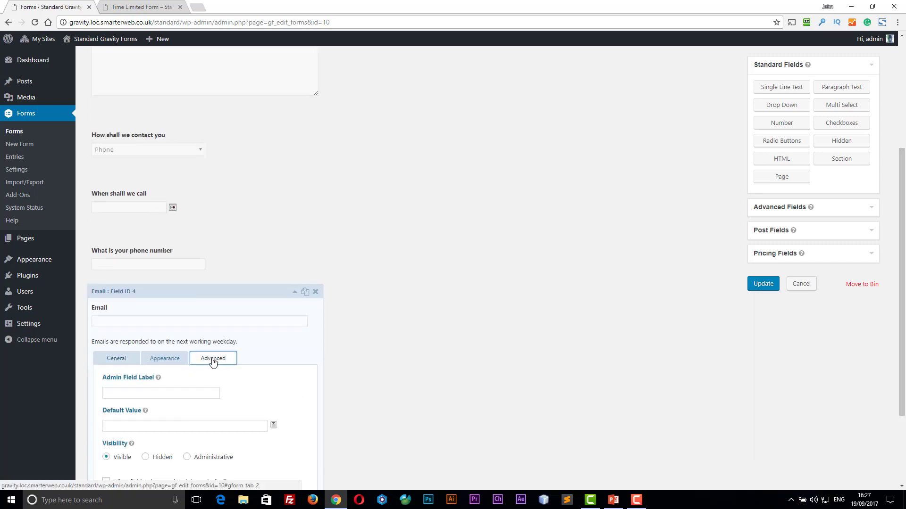
pyautogui.scroll(-2, 213, 362)
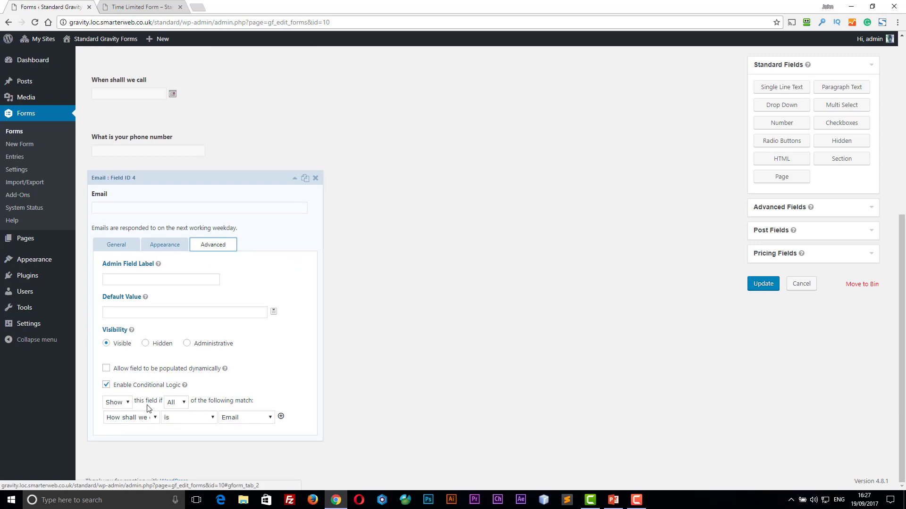
pyautogui.click(294, 180)
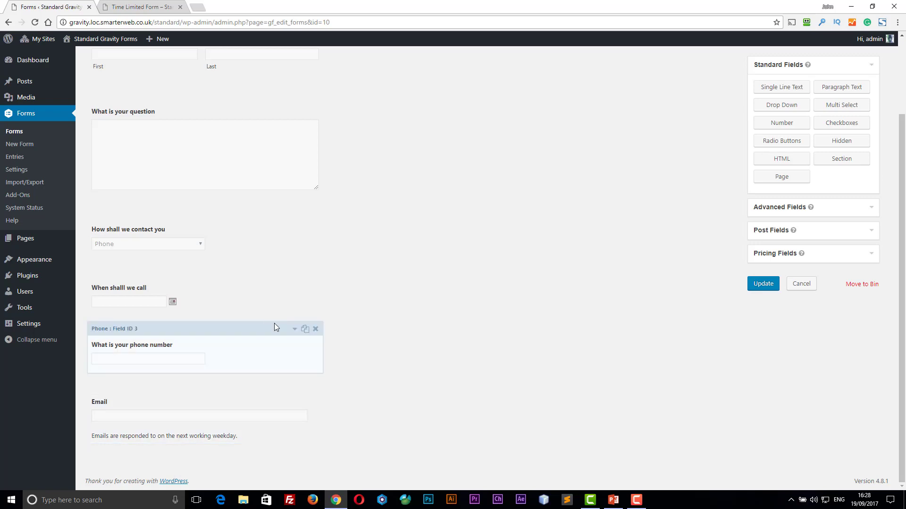
pyautogui.scroll(2, 275, 324)
pyautogui.scroll(-2, 276, 327)
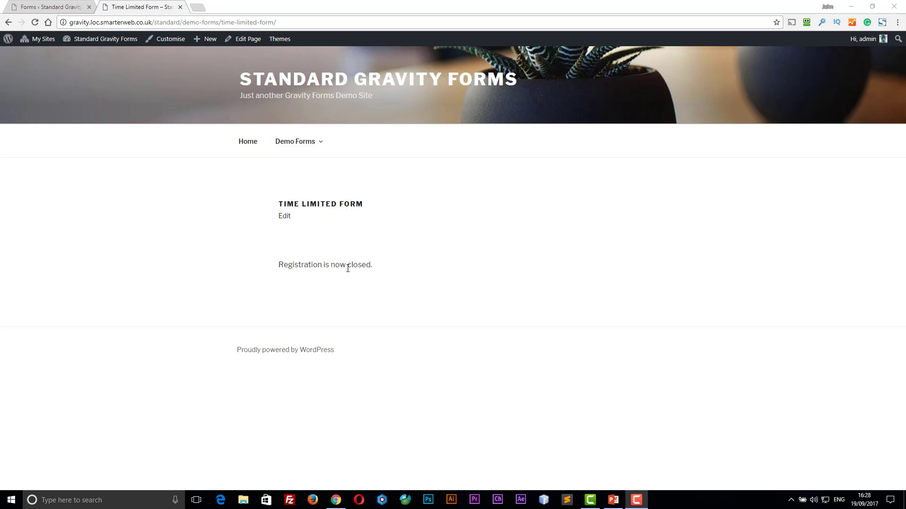
# - Go to the list of all forms and open Expiring Offer/time limited offer (ID 13) for editing
pyautogui.click(48, 9)
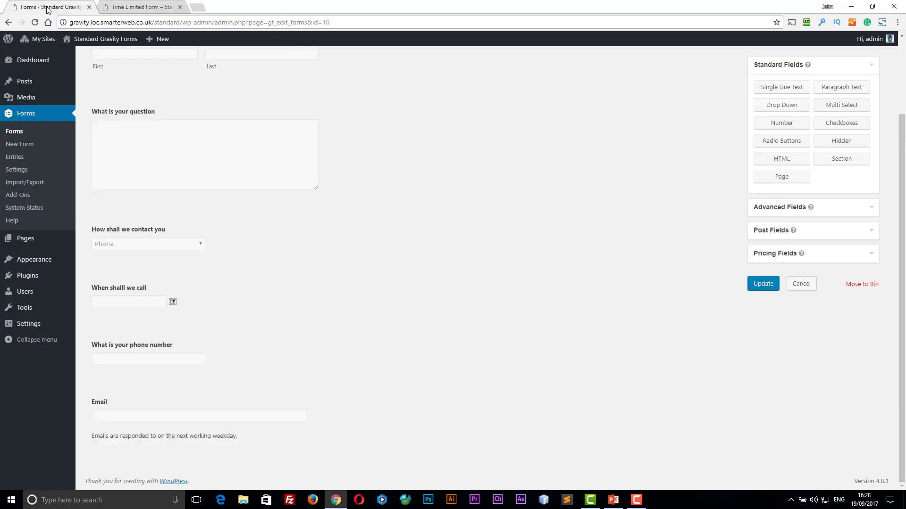
pyautogui.click(20, 134)
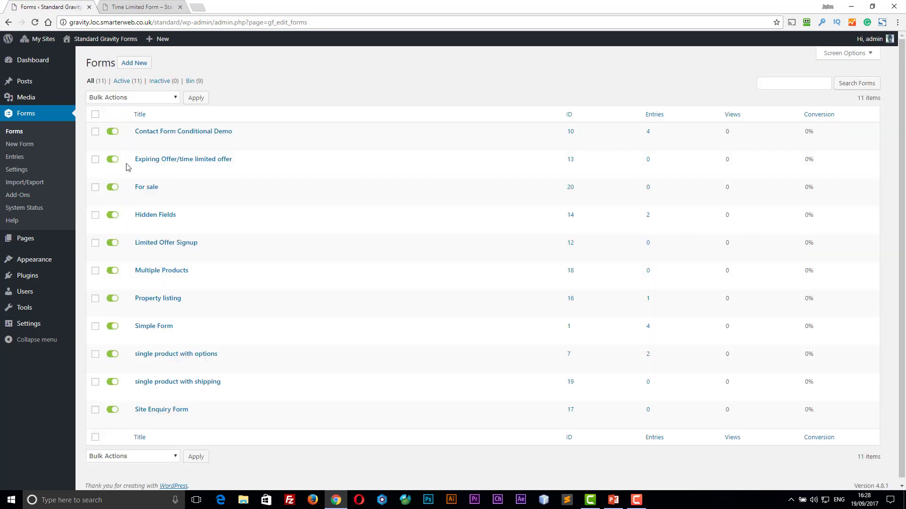
pyautogui.click(141, 171)
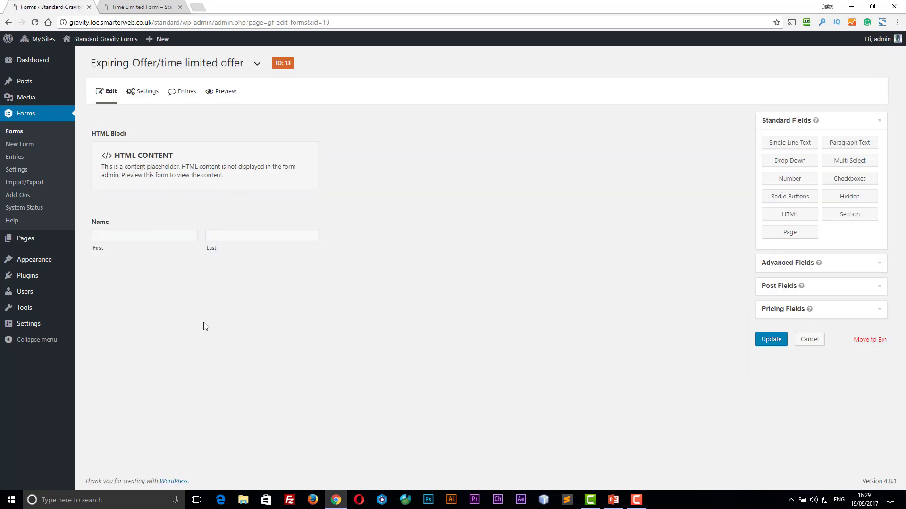
# - Open Form Settings for Expiring Offer and scroll to the Restrictions scheduling section
pyautogui.moveTo(142, 94)
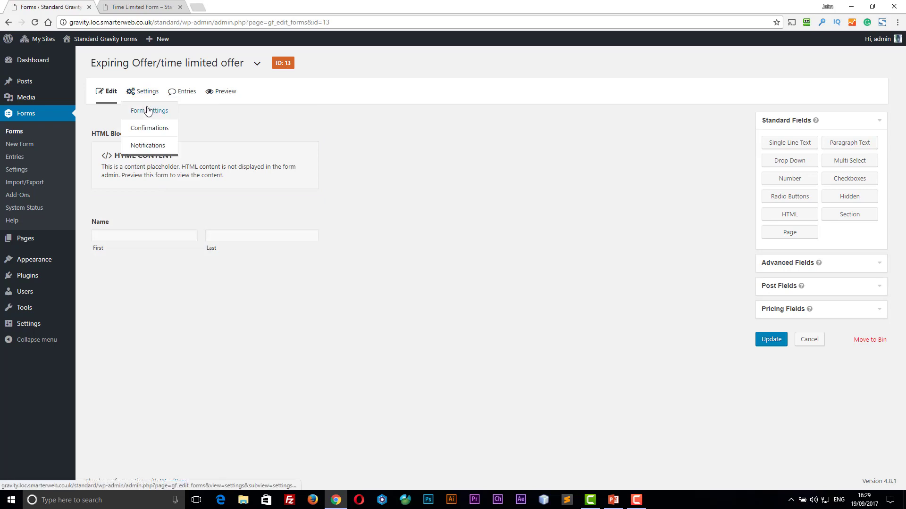
pyautogui.click(148, 110)
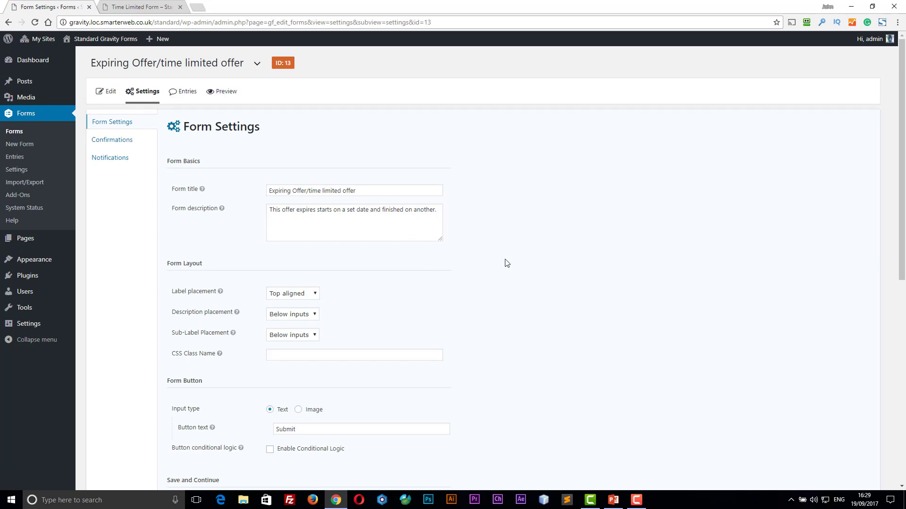
pyautogui.scroll(-2, 506, 263)
pyautogui.scroll(-2, 507, 263)
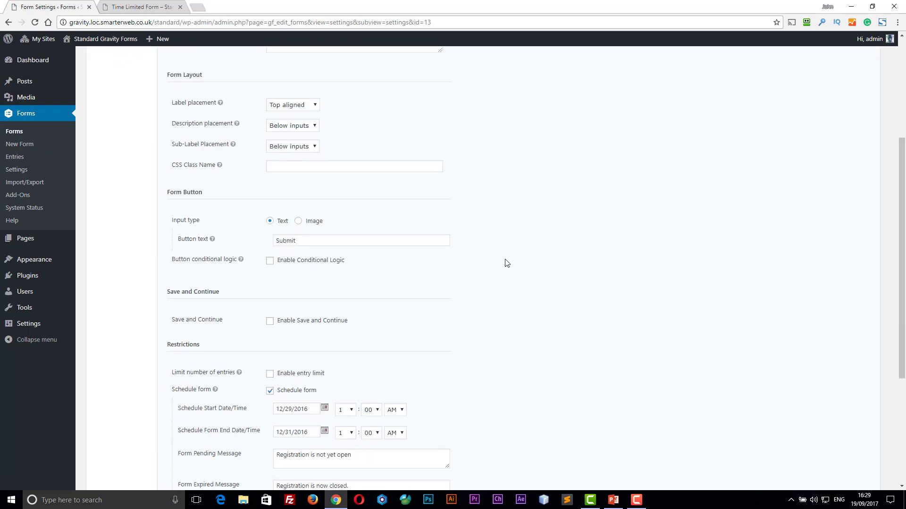
pyautogui.scroll(-3, 507, 262)
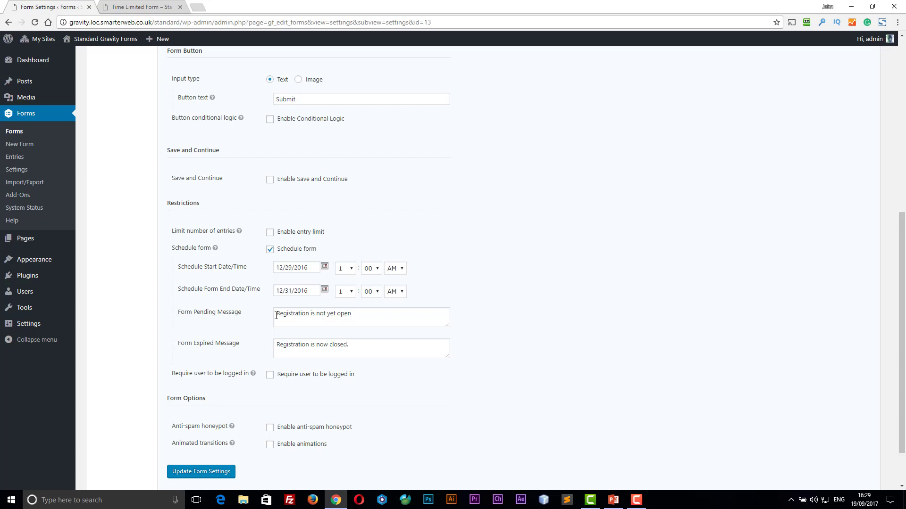
# - Review the pending and expired messages, then set the schedule start date to 12/30/2017
pyautogui.moveTo(278, 315); pyautogui.dragTo(369, 315)
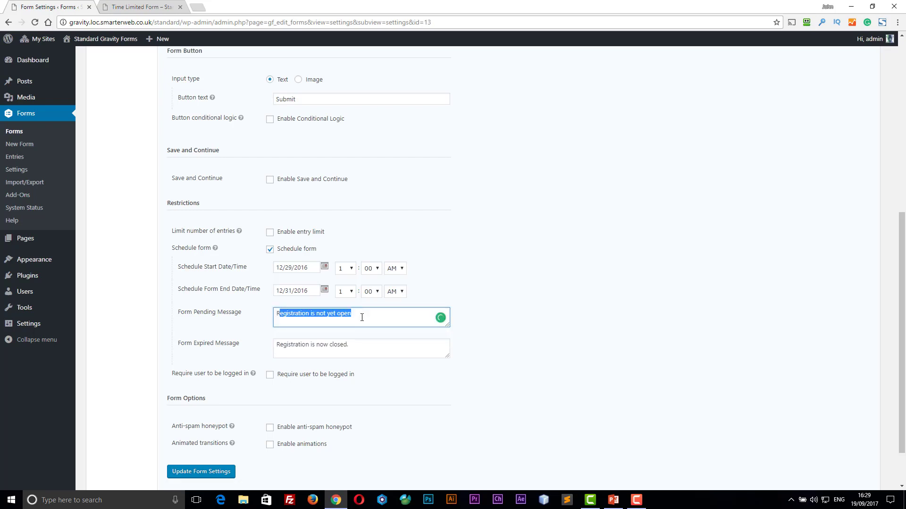
pyautogui.click(362, 317)
pyautogui.click(350, 336)
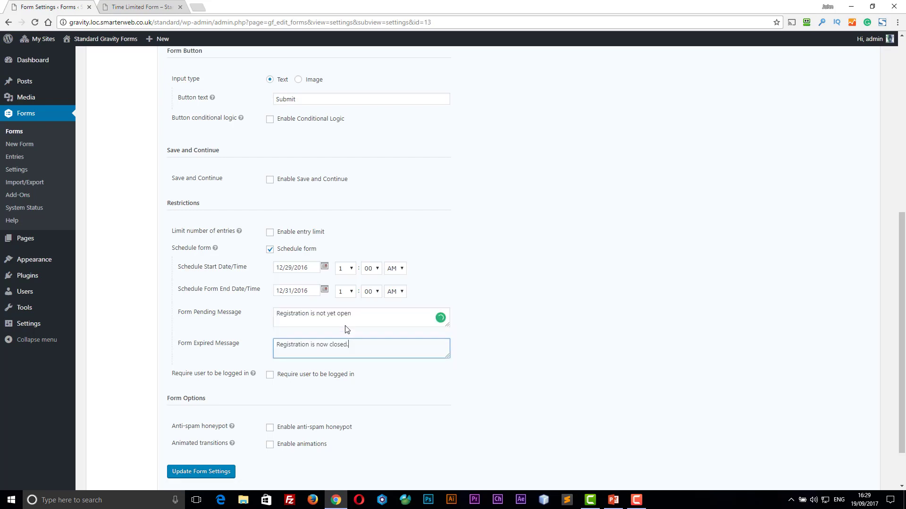
pyautogui.click(325, 269)
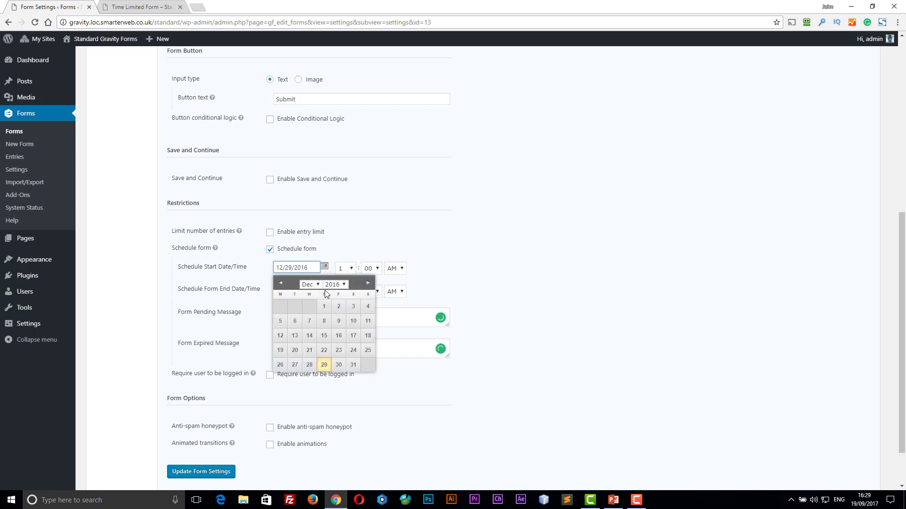
pyautogui.click(335, 285)
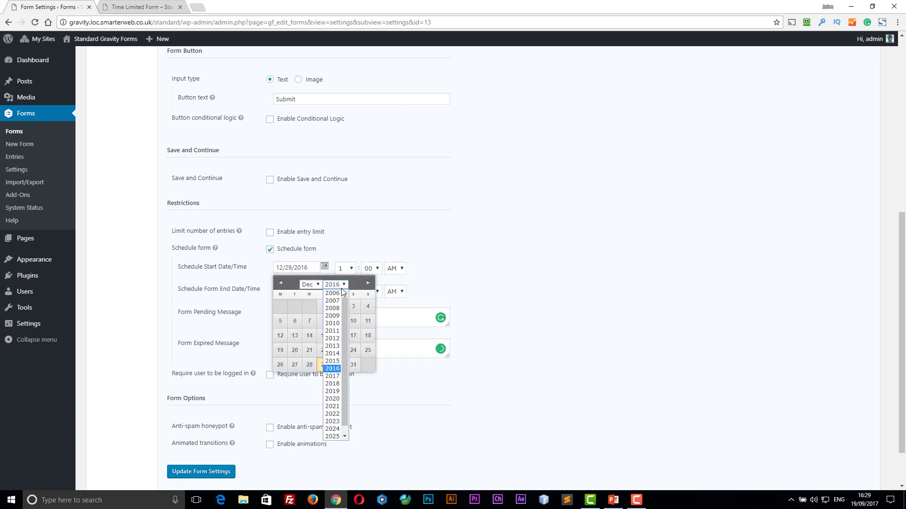
pyautogui.click(332, 377)
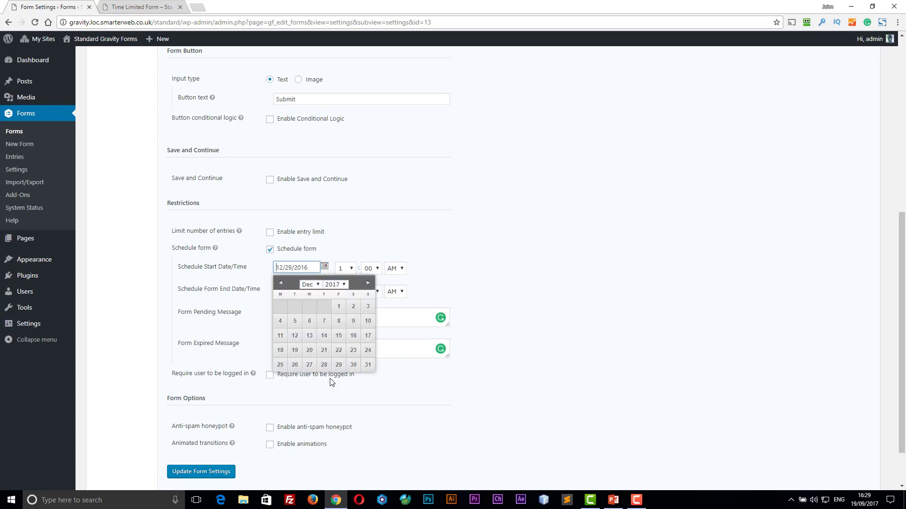
pyautogui.click(353, 365)
# - Leave the schedule end date at 12/31/2016 and save the form settings
pyautogui.click(324, 290)
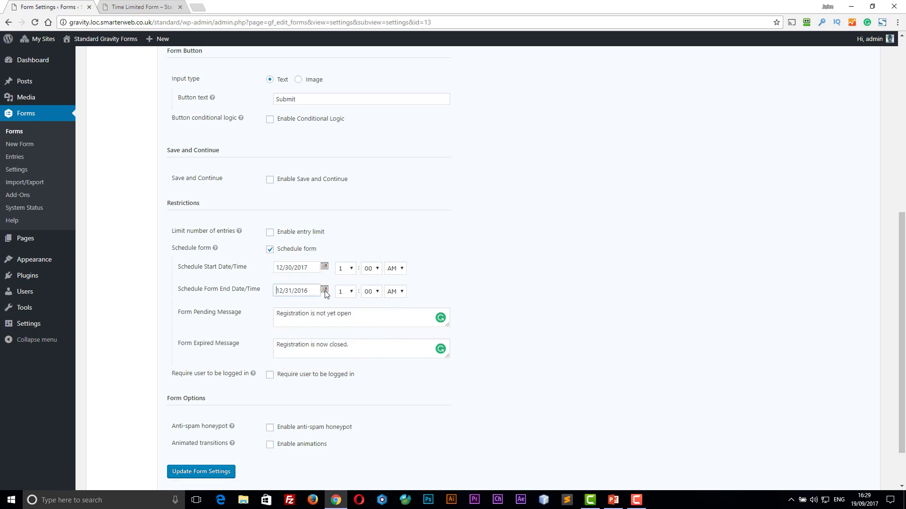
pyautogui.click(344, 308)
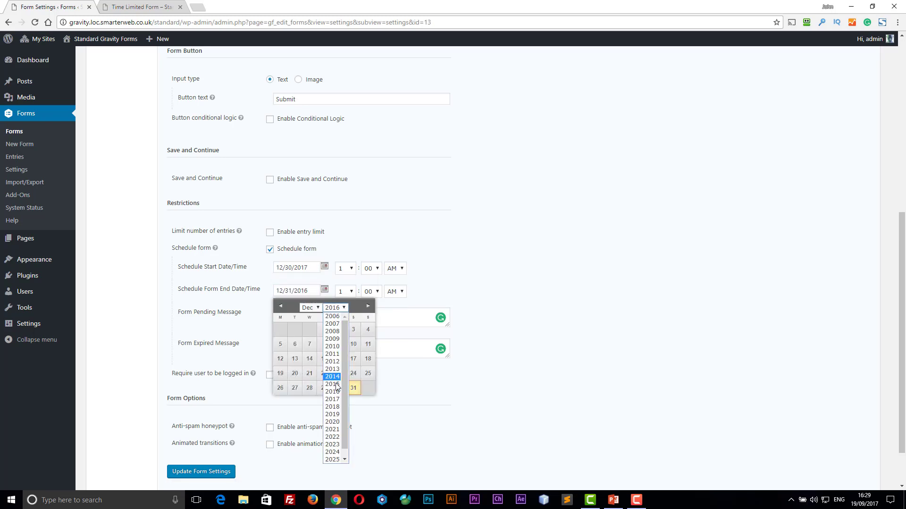
pyautogui.click(337, 408)
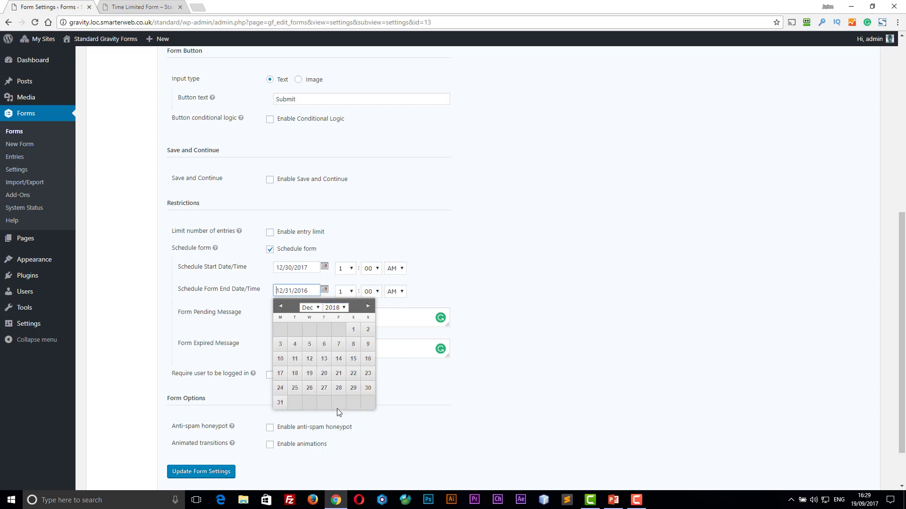
pyautogui.click(456, 300)
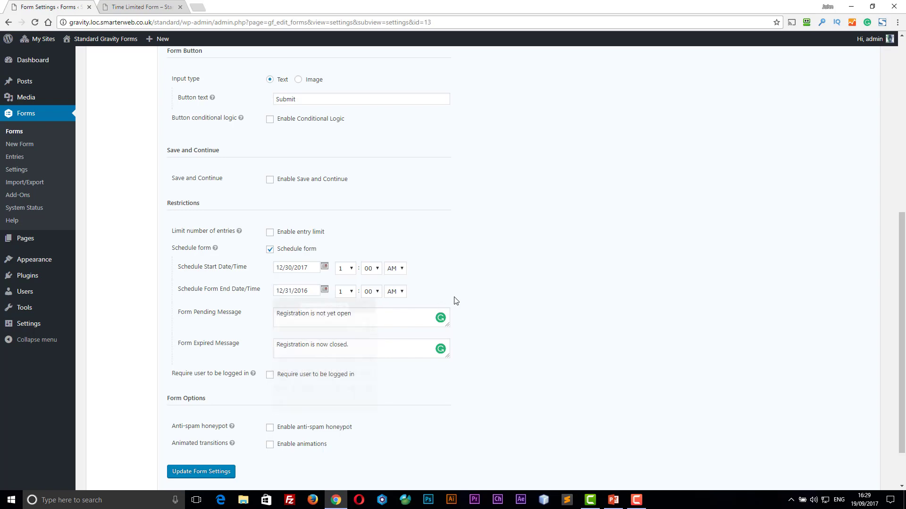
pyautogui.click(226, 471)
# - Reload the Time Limited Form page, then return to the admin form settings and scroll down
pyautogui.click(151, 9)
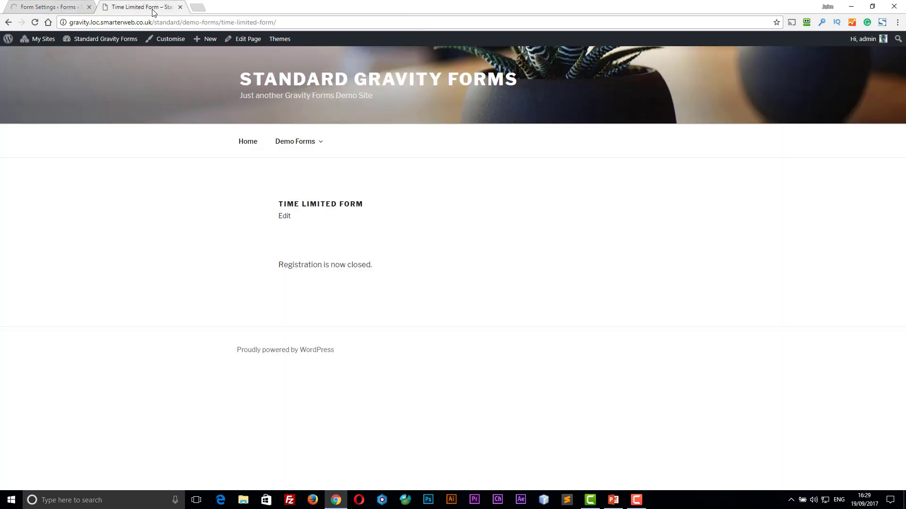
pyautogui.click(35, 22)
pyautogui.click(58, 10)
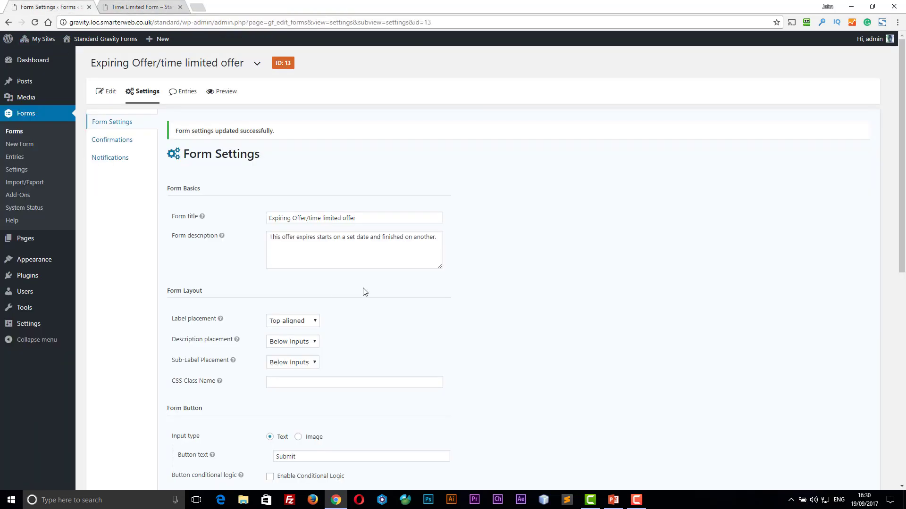
pyautogui.scroll(-6, 419, 299)
pyautogui.scroll(-2, 419, 299)
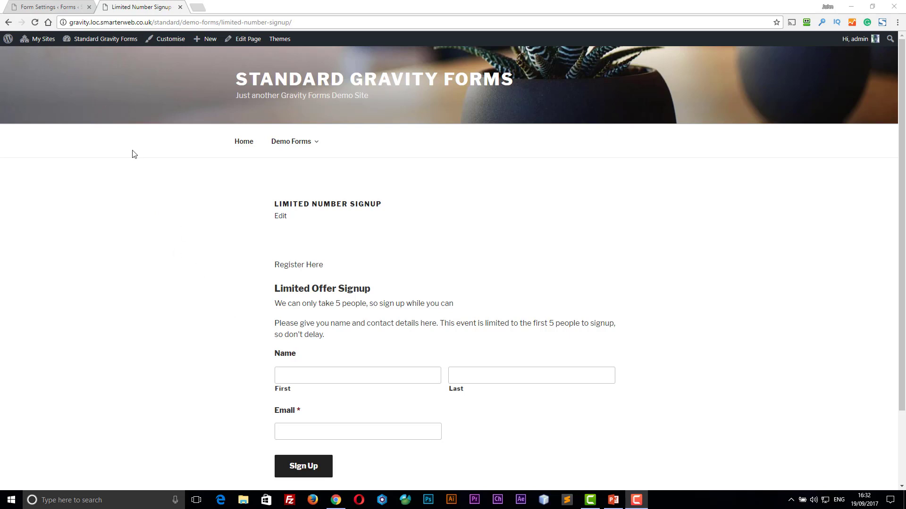
# - Back in the form settings, select the whole Entry Limit Reached Message text
pyautogui.click(54, 8)
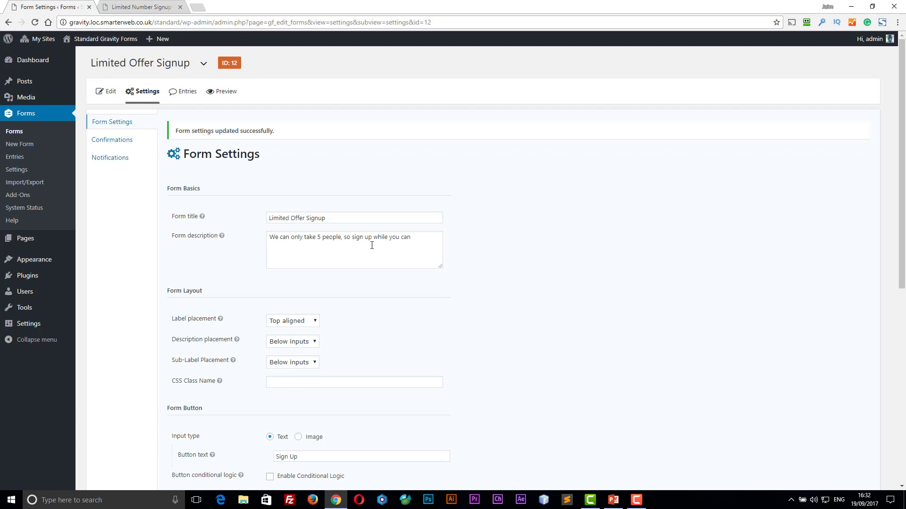
pyautogui.scroll(-2, 410, 277)
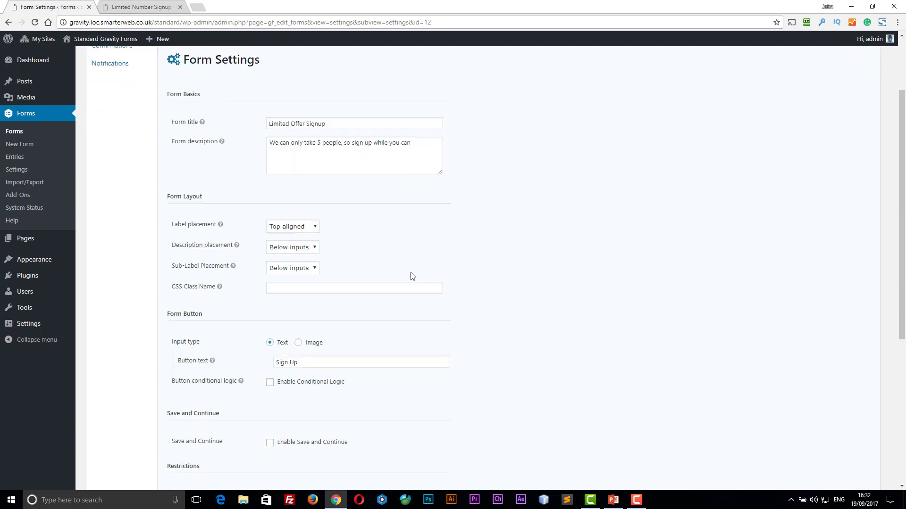
pyautogui.scroll(-4, 412, 275)
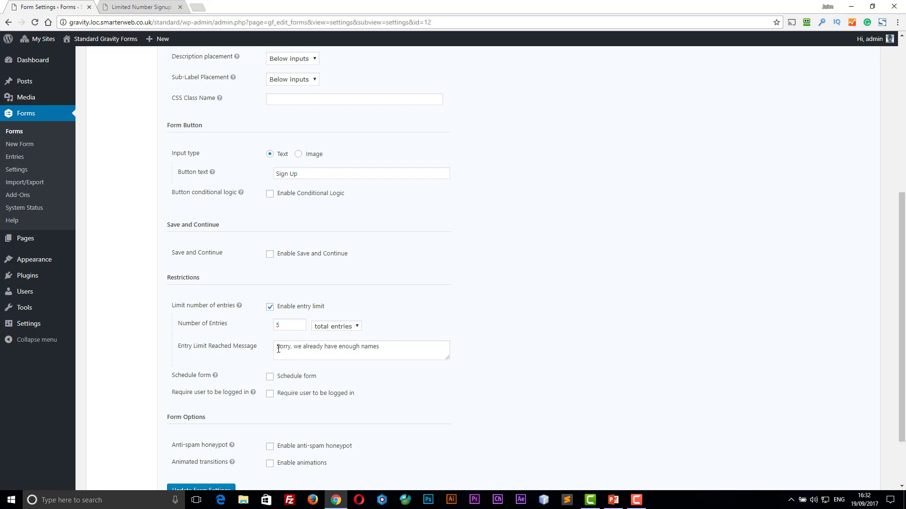
pyautogui.moveTo(278, 348); pyautogui.dragTo(401, 354)
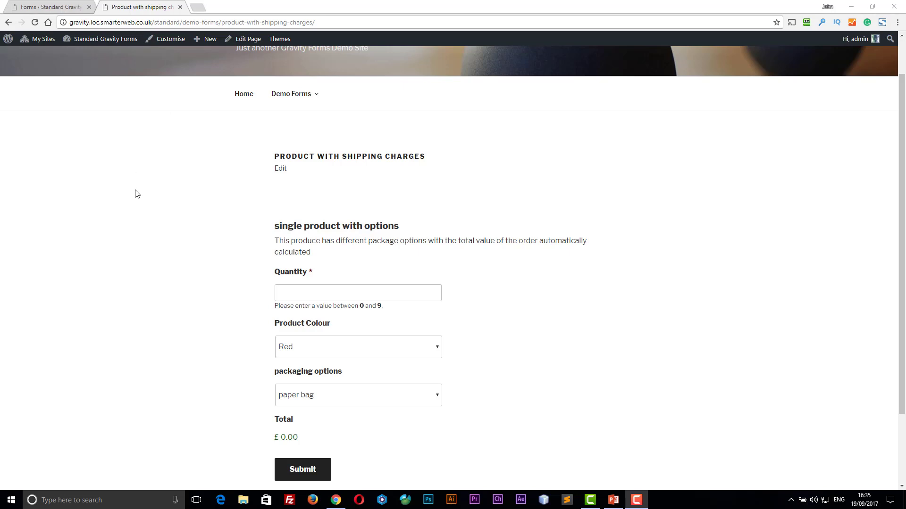
# - Enter quantity 2 and try Metallic Silver and Blue before settling on Red
pyautogui.click(289, 293)
pyautogui.write('2')
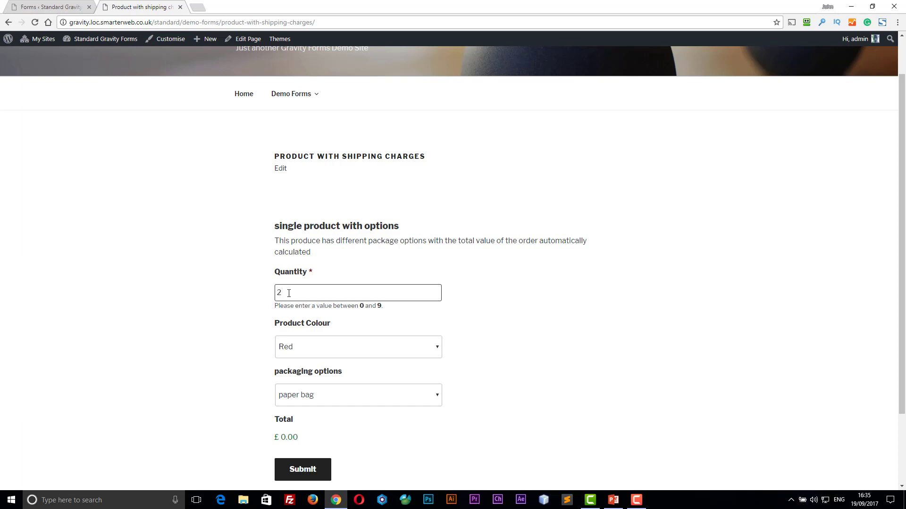
pyautogui.press('Tab')
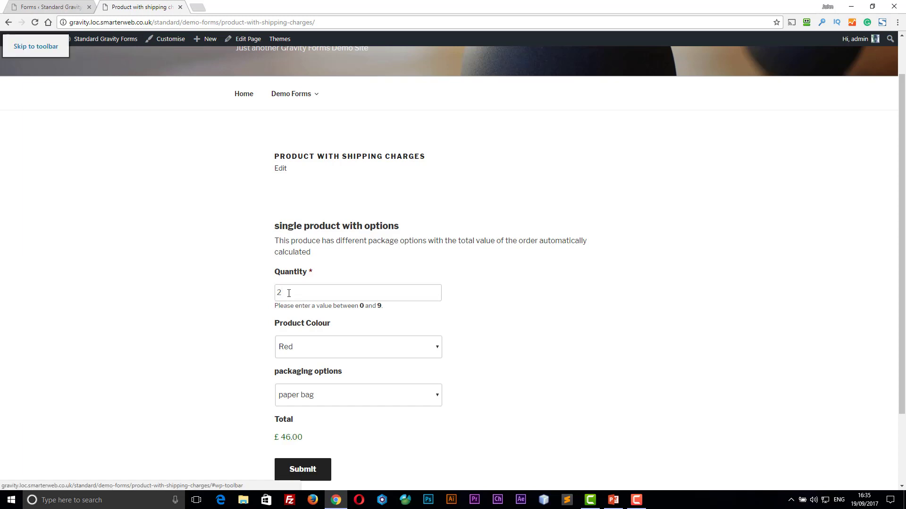
pyautogui.click(318, 349)
pyautogui.click(311, 382)
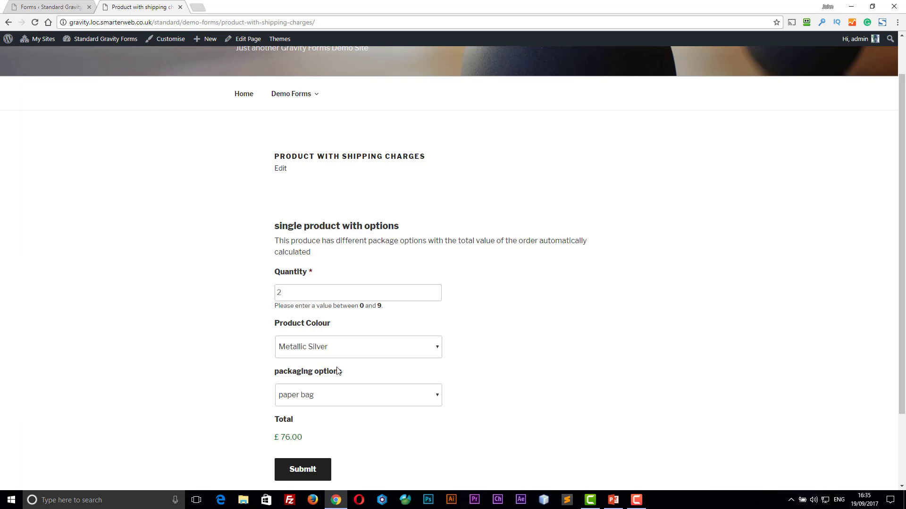
pyautogui.click(316, 349)
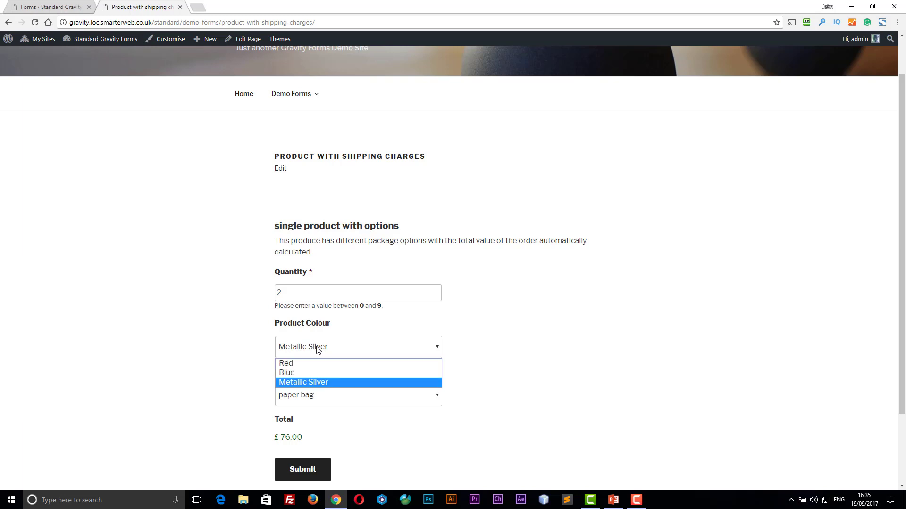
pyautogui.click(310, 375)
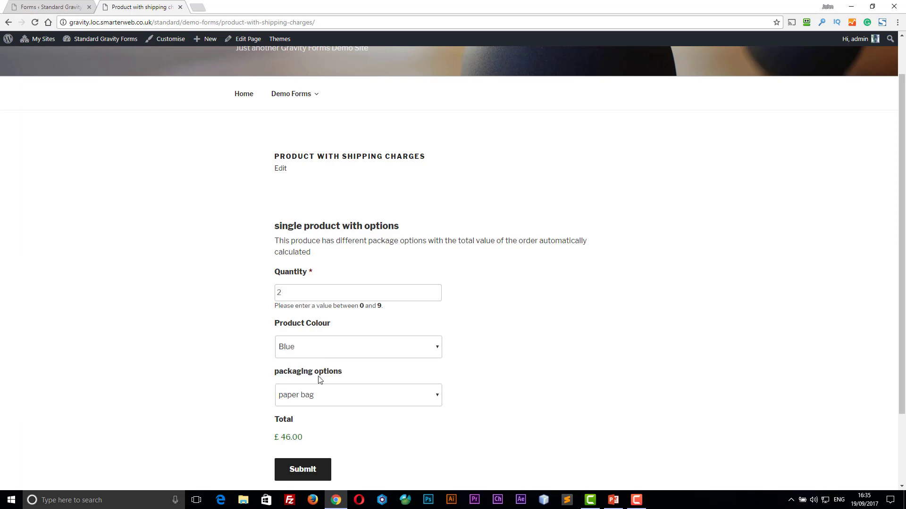
pyautogui.click(313, 355)
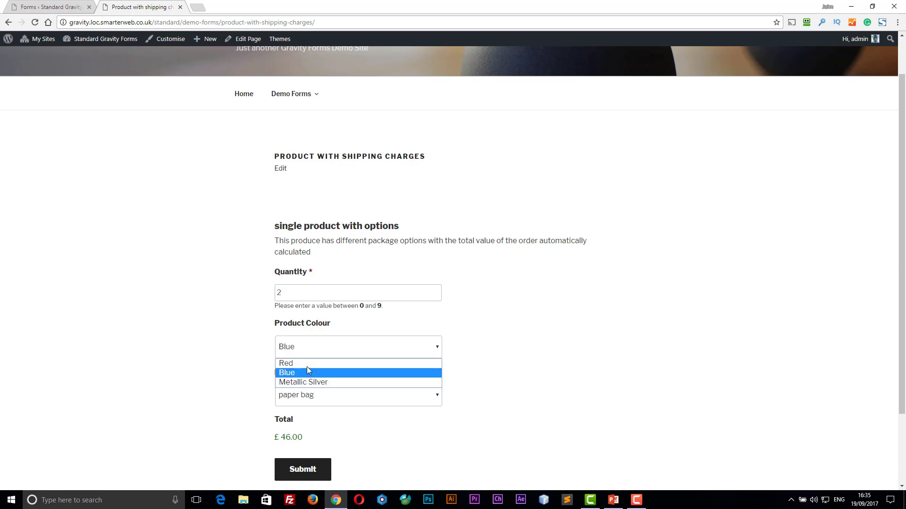
pyautogui.click(308, 364)
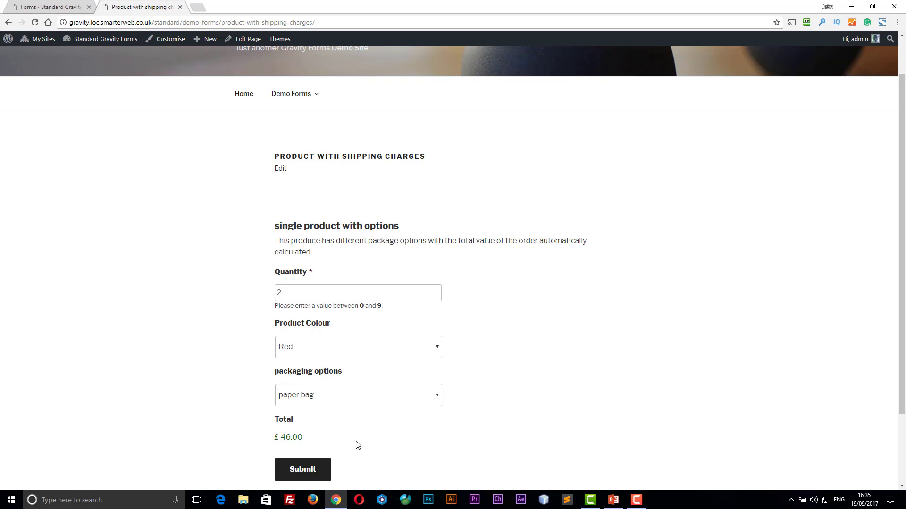
# - Try luxury wrapping, settle on cardboard box packaging, and submit the order
pyautogui.click(317, 399)
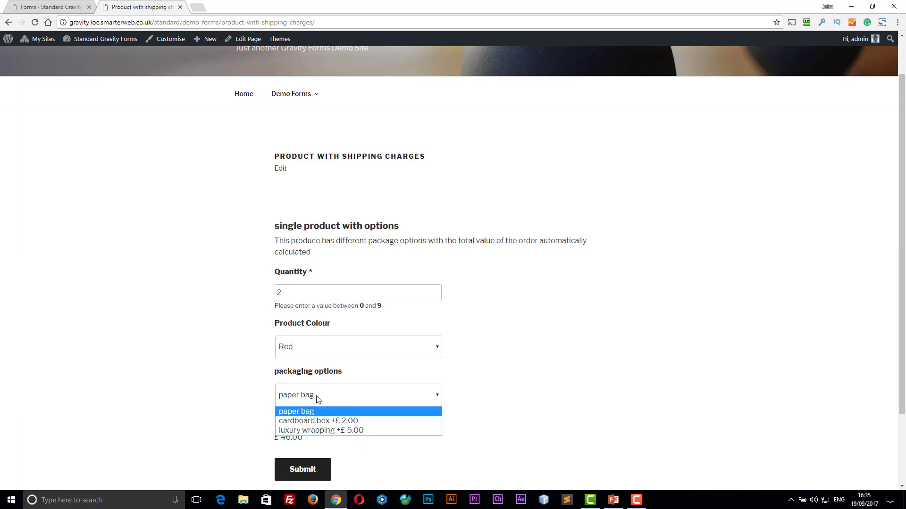
pyautogui.click(329, 420)
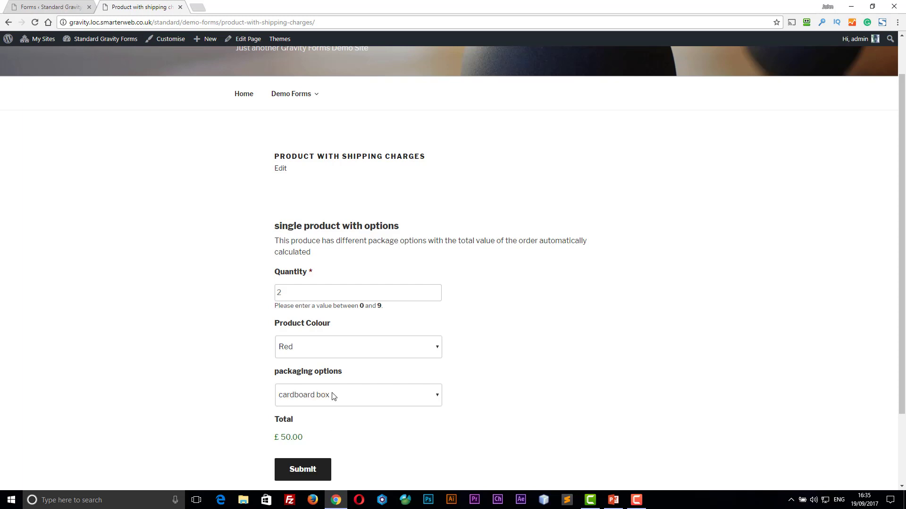
pyautogui.click(333, 396)
pyautogui.click(335, 430)
pyautogui.click(359, 398)
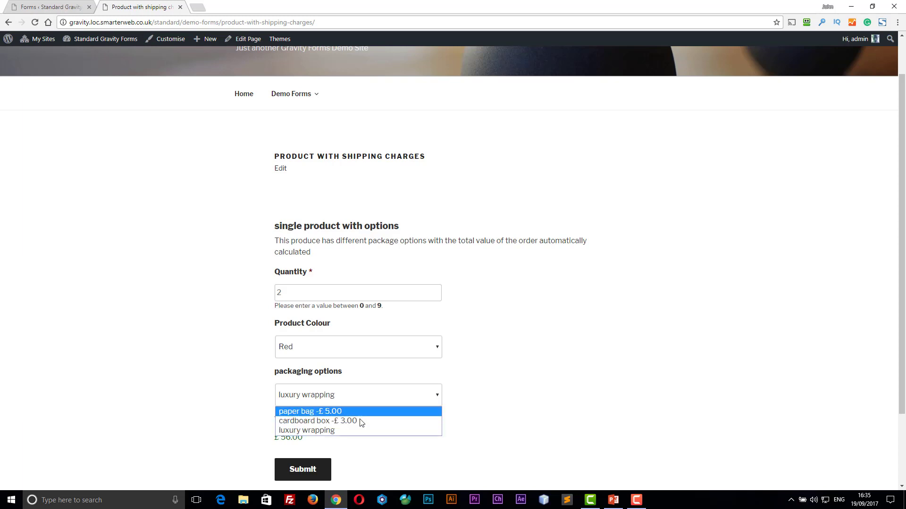
pyautogui.click(360, 421)
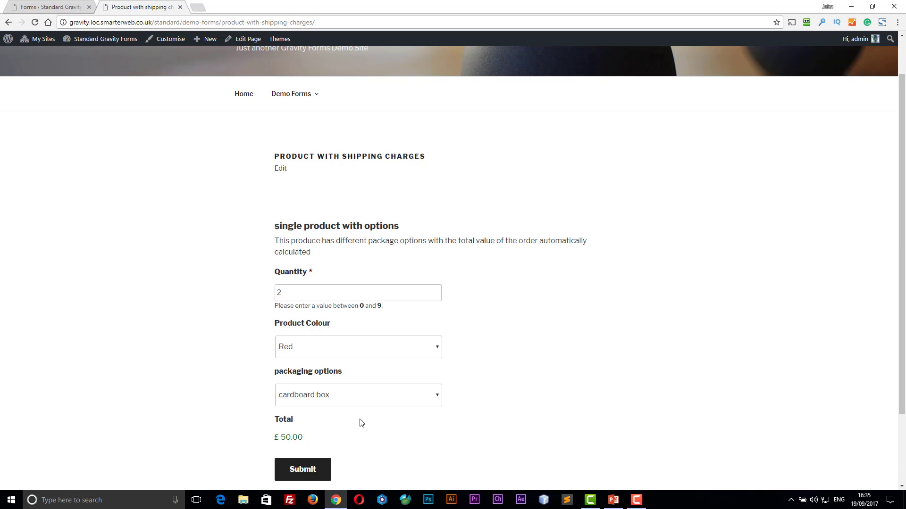
pyautogui.click(324, 477)
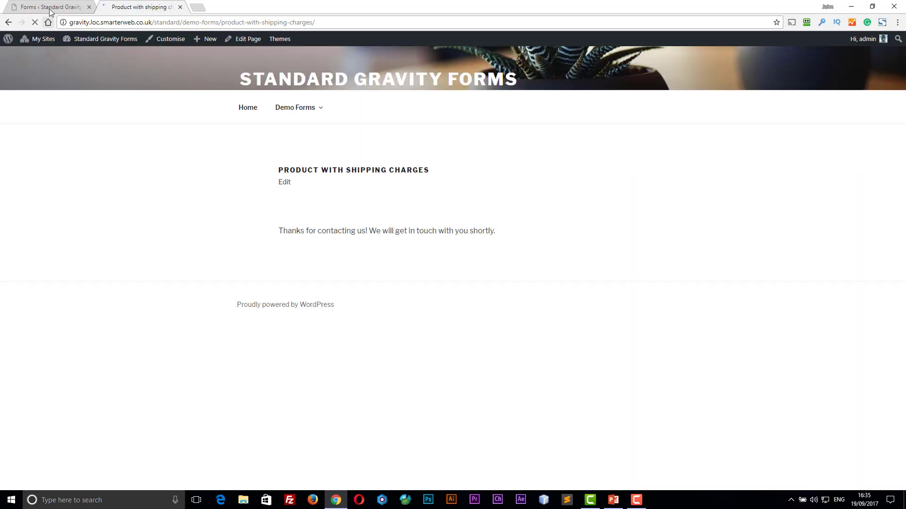
# - In the form editor, expand Pricing Fields and review the Quantity field's 0–9 range
pyautogui.click(51, 10)
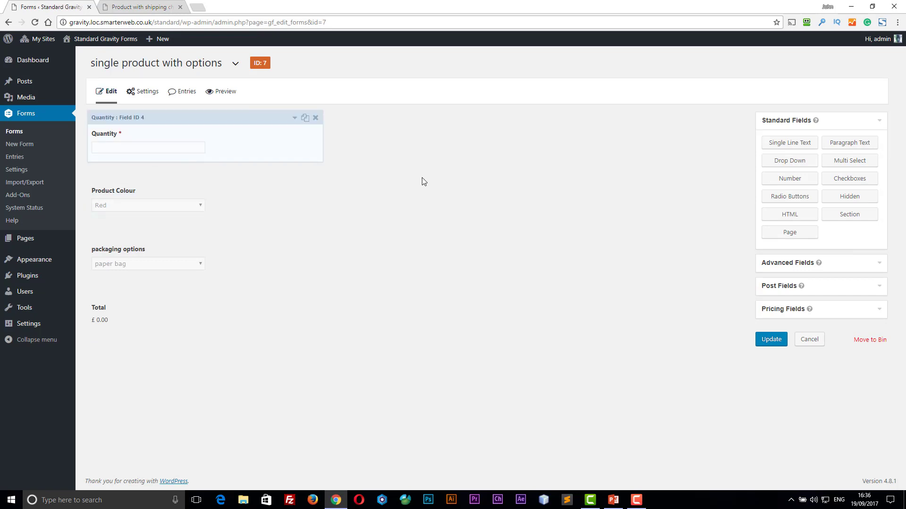
pyautogui.click(879, 311)
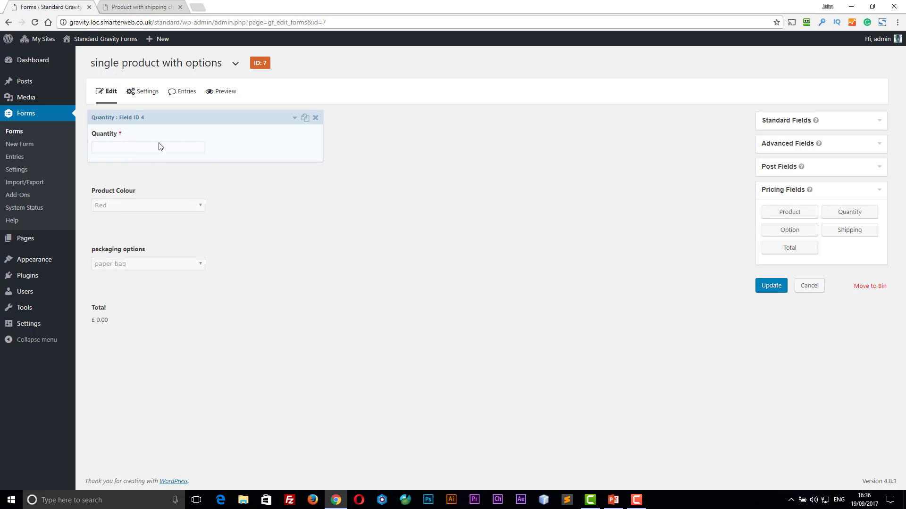
pyautogui.click(296, 120)
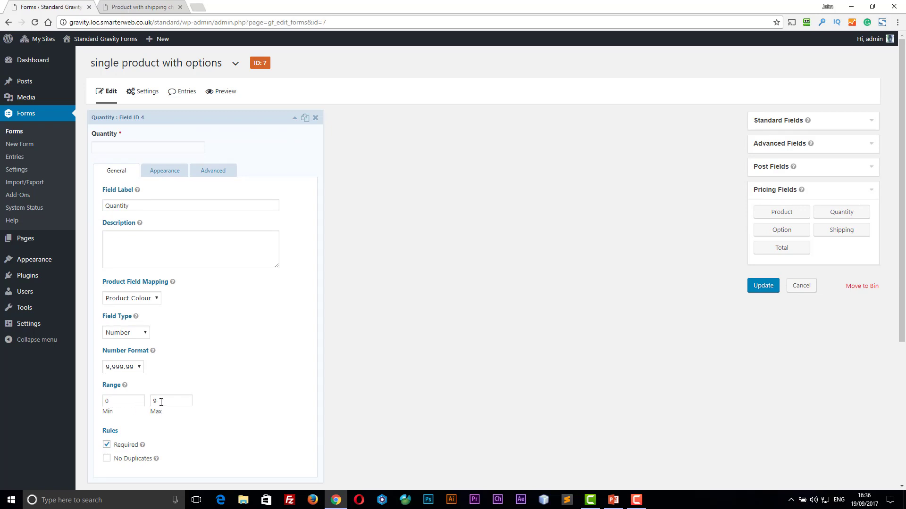
pyautogui.click(295, 121)
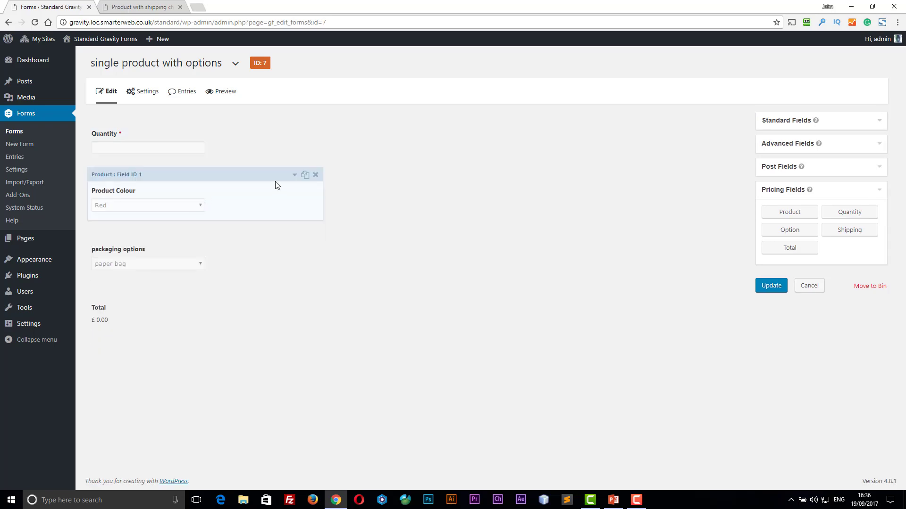
# - Review the Product Colour field's choices, highlighting the Red choice
pyautogui.click(295, 176)
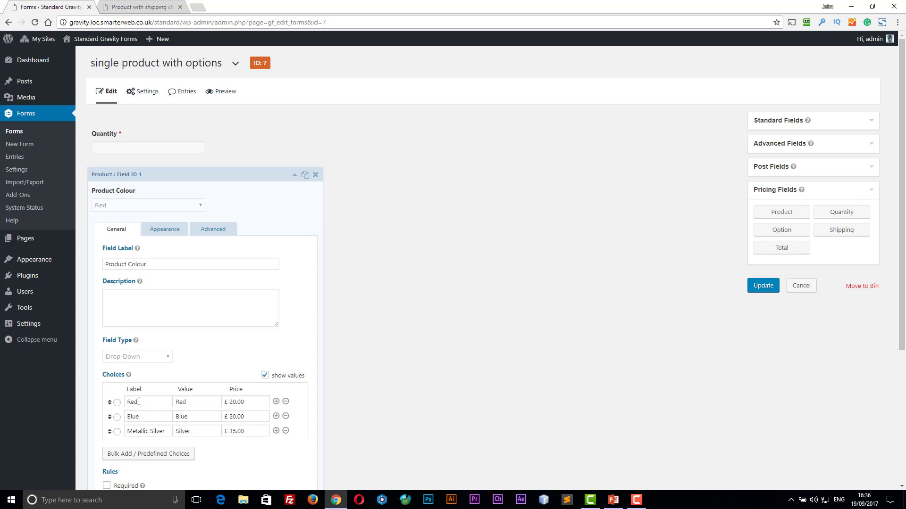
pyautogui.moveTo(197, 404); pyautogui.dragTo(174, 403)
pyautogui.click(294, 175)
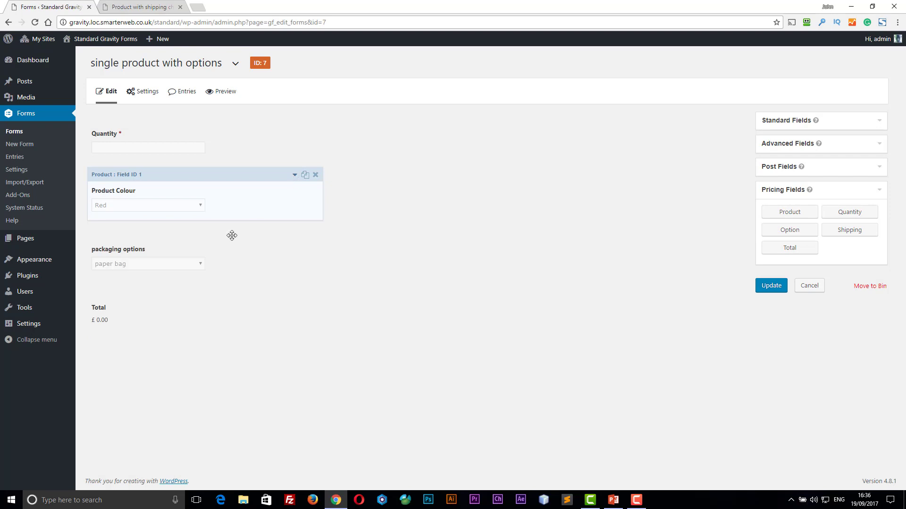
# - Review the packaging options prices for paper bag, cardboard box and luxury wrapping
pyautogui.click(255, 247)
pyautogui.click(295, 234)
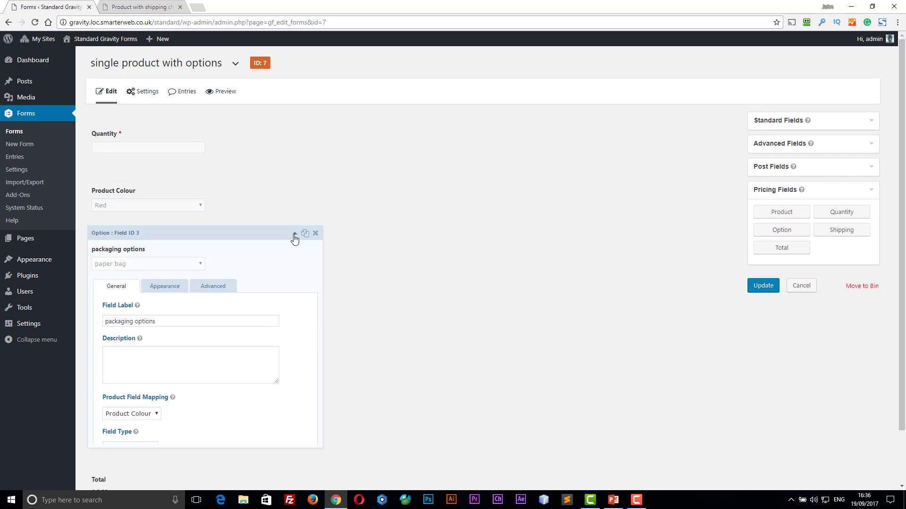
pyautogui.scroll(-2, 295, 271)
pyautogui.scroll(-1, 294, 270)
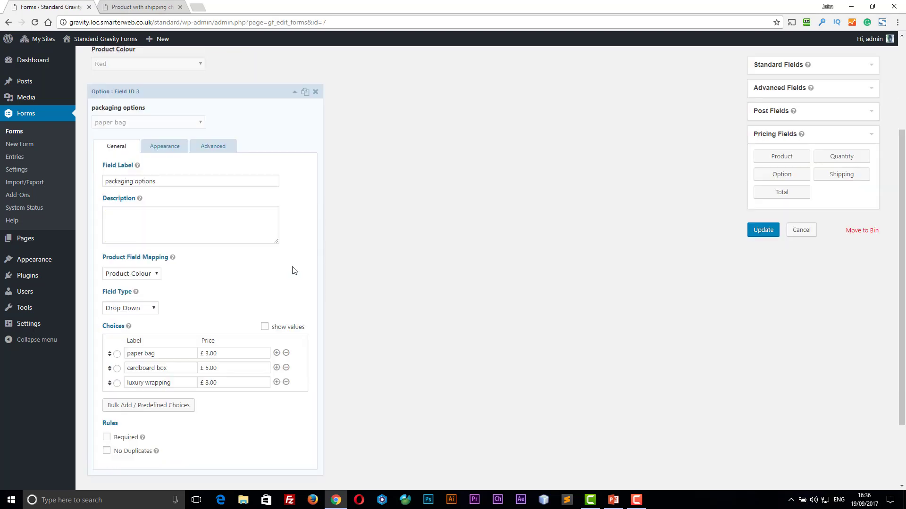
pyautogui.click(230, 355)
pyautogui.click(221, 370)
pyautogui.click(235, 382)
pyautogui.click(285, 103)
pyautogui.scroll(3, 132, 54)
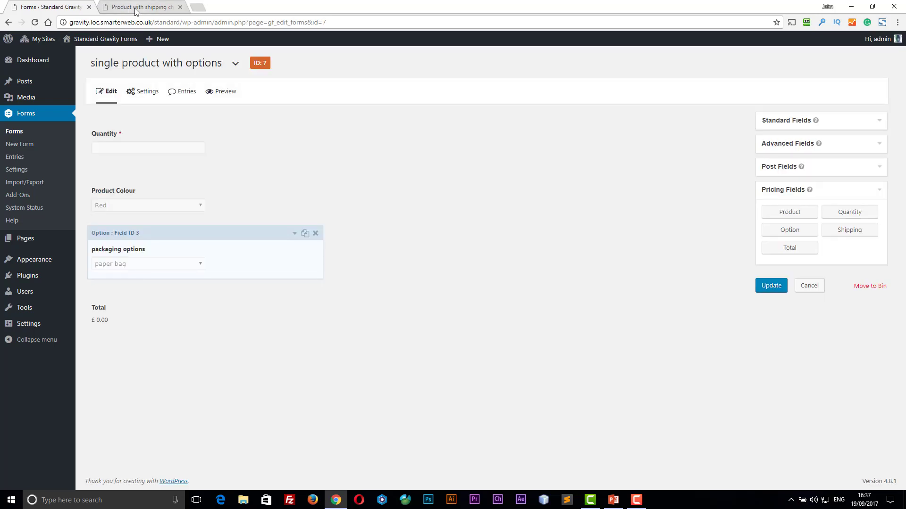
# - Glance at the submitted product page, then review the Total field's settings
pyautogui.click(137, 7)
pyautogui.click(53, 10)
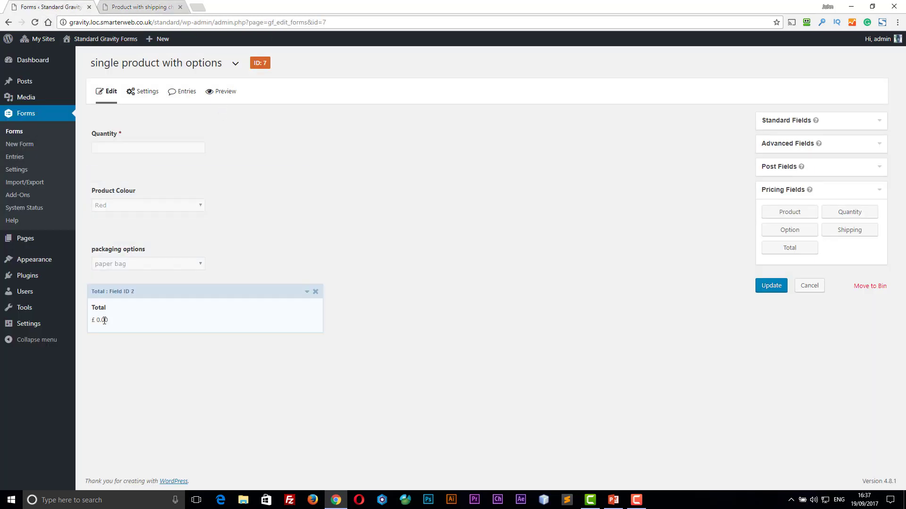
pyautogui.click(307, 293)
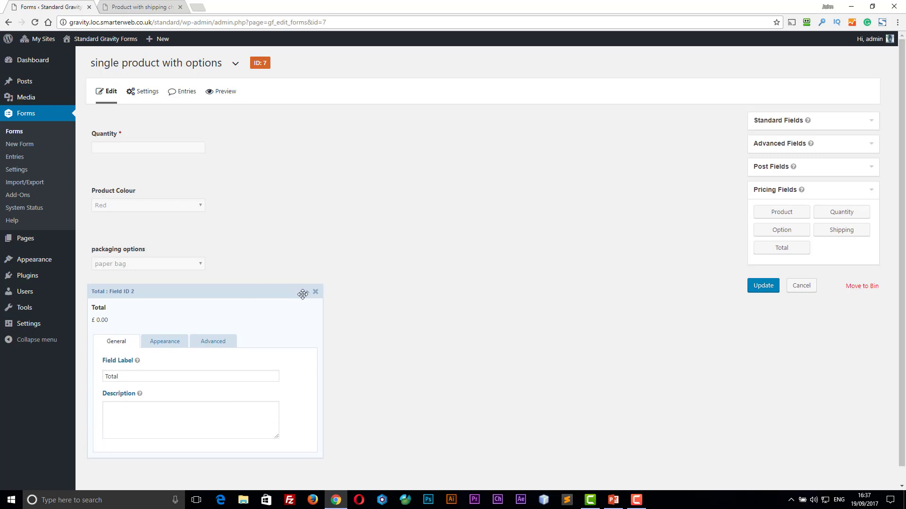
pyautogui.click(306, 293)
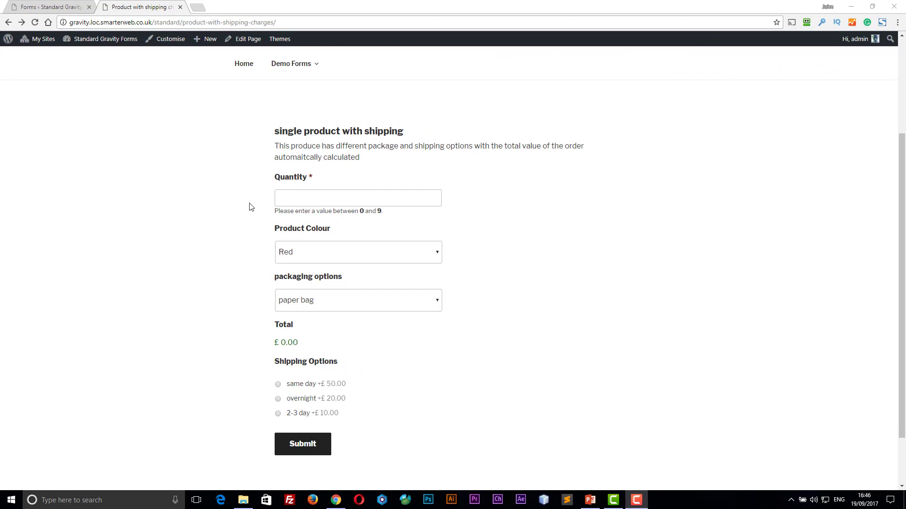
# - Enter quantity 1 and choose Metallic Silver as the product colour
pyautogui.click(290, 198)
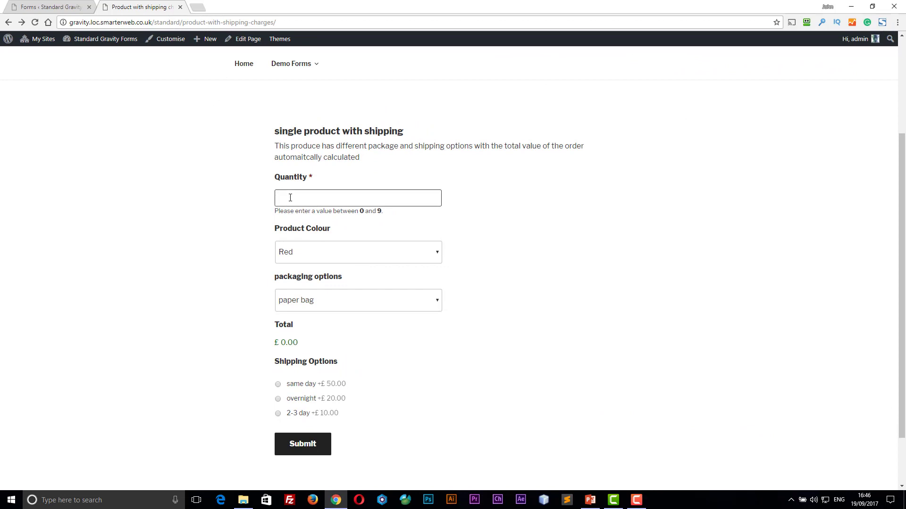
pyautogui.write('1')
pyautogui.click(316, 254)
pyautogui.click(311, 288)
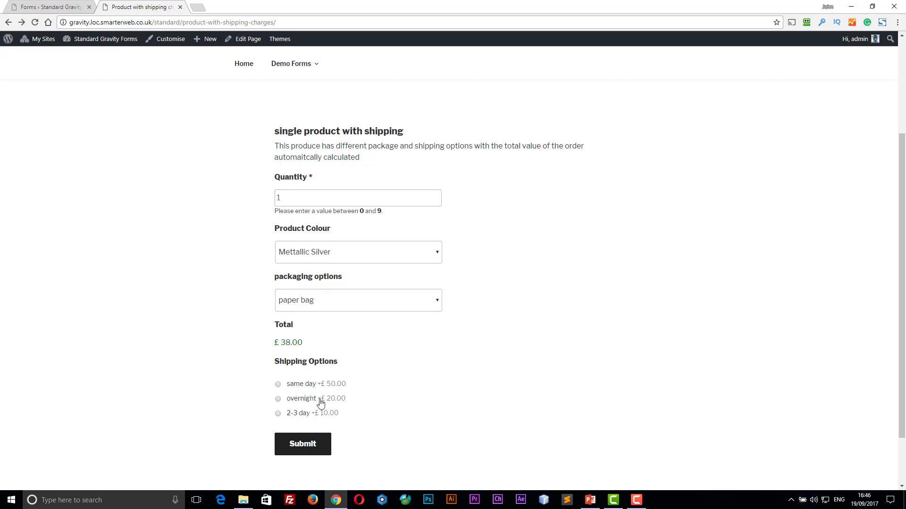
# - Try each shipping option, settle on overnight, and pick vardboard box packaging
pyautogui.click(277, 399)
pyautogui.click(277, 385)
pyautogui.click(278, 413)
pyautogui.click(278, 399)
pyautogui.click(278, 385)
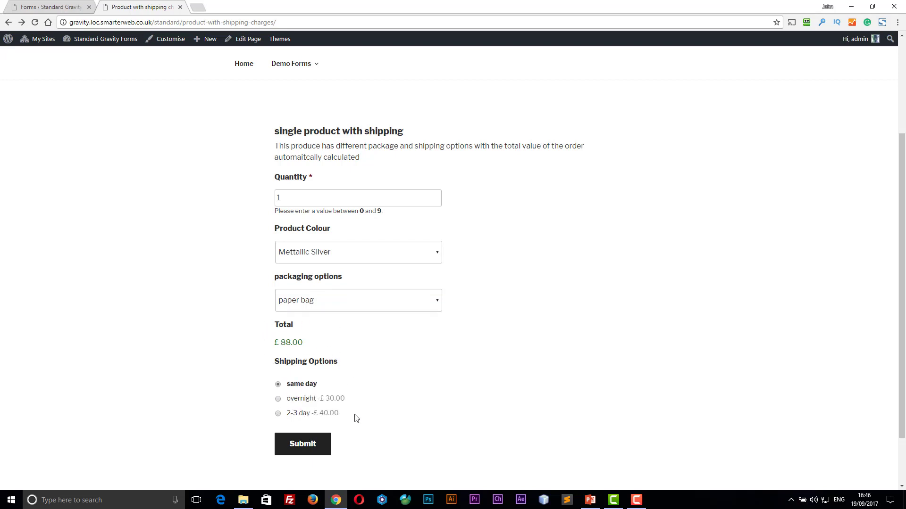
pyautogui.click(278, 399)
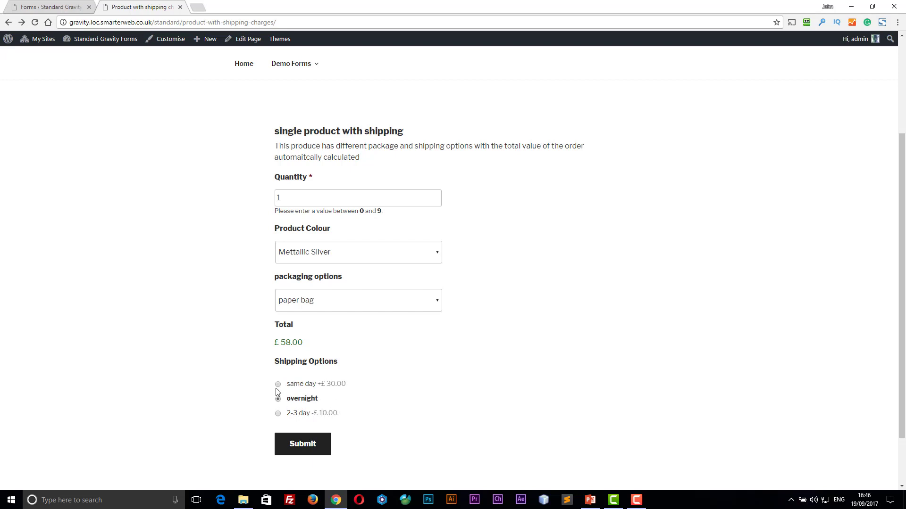
pyautogui.click(347, 302)
pyautogui.click(345, 324)
pyautogui.click(39, 9)
# - Review the Shipping choice prices: same day £50.00, overnight £20.00, 2-3 day £10.00
pyautogui.moveTo(121, 367)
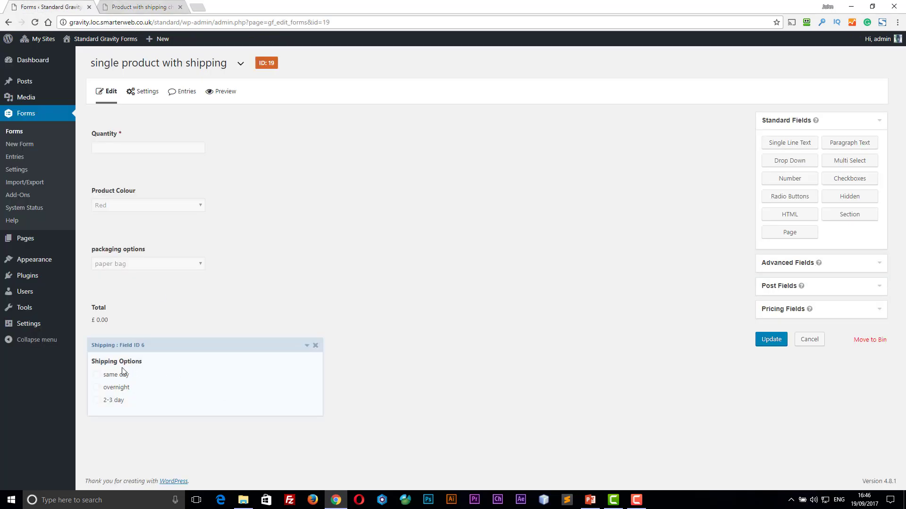
pyautogui.click(307, 347)
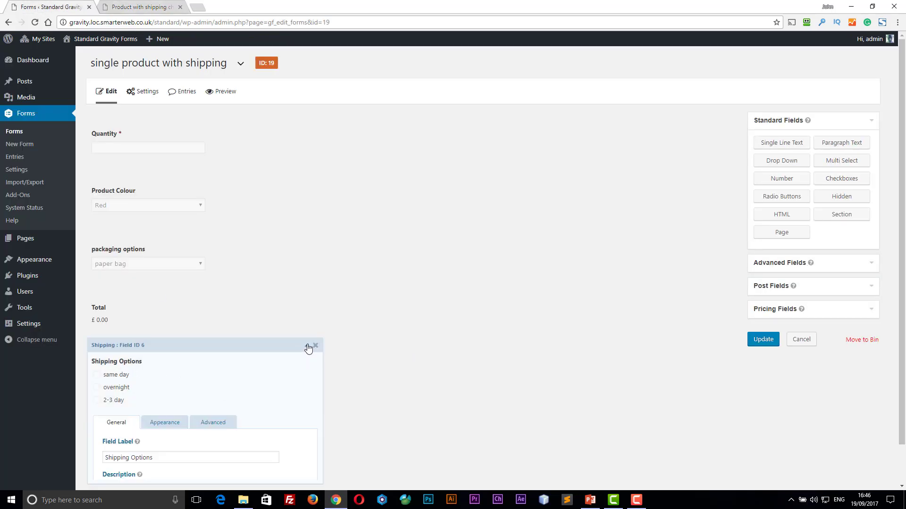
pyautogui.scroll(-5, 368, 336)
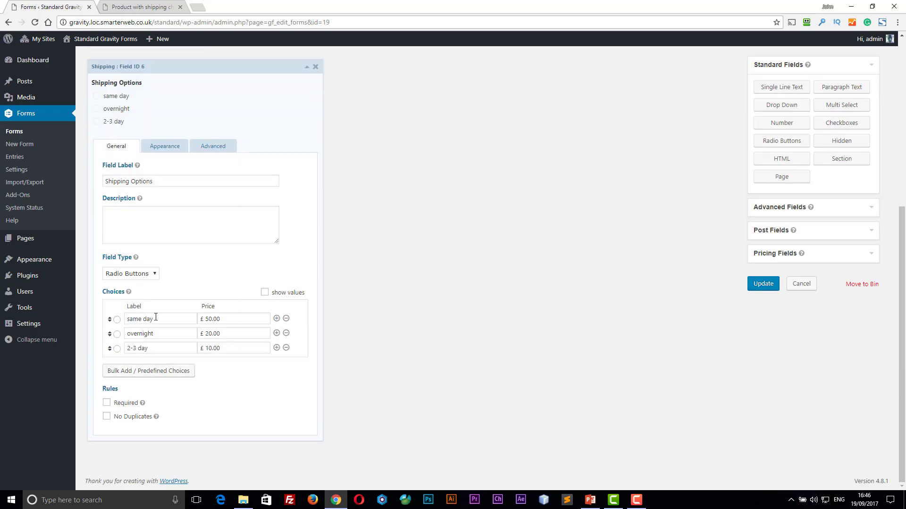
pyautogui.click(225, 318)
pyautogui.click(227, 334)
pyautogui.click(226, 349)
pyautogui.scroll(3, 231, 338)
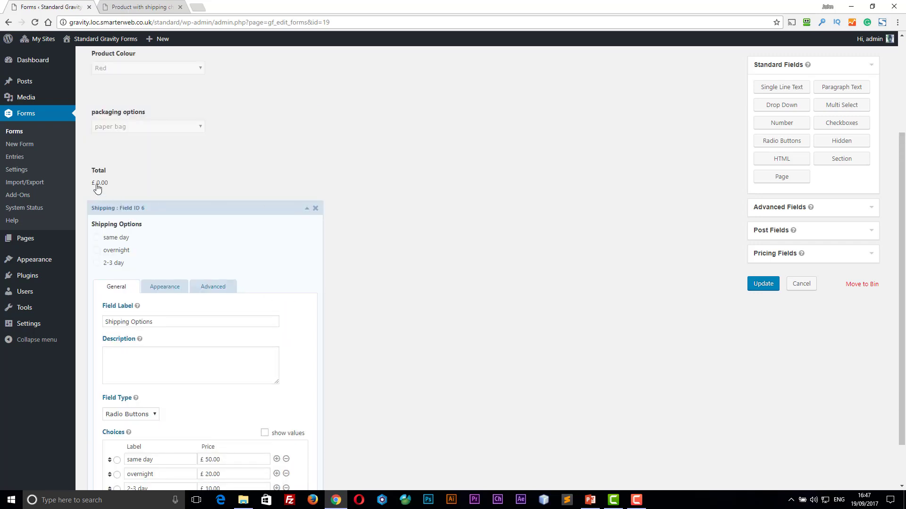
pyautogui.click(98, 190)
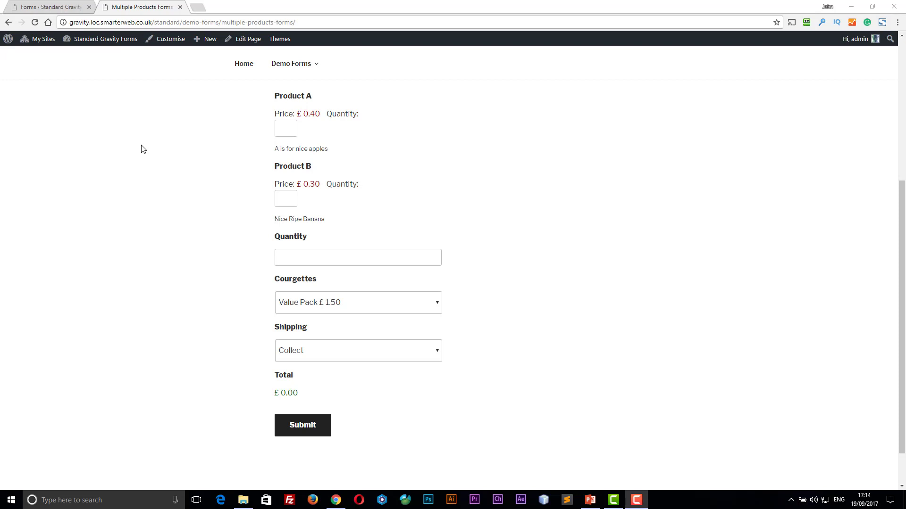
# - Enter quantity 1 for Product A and 3 for Product B
pyautogui.click(282, 128)
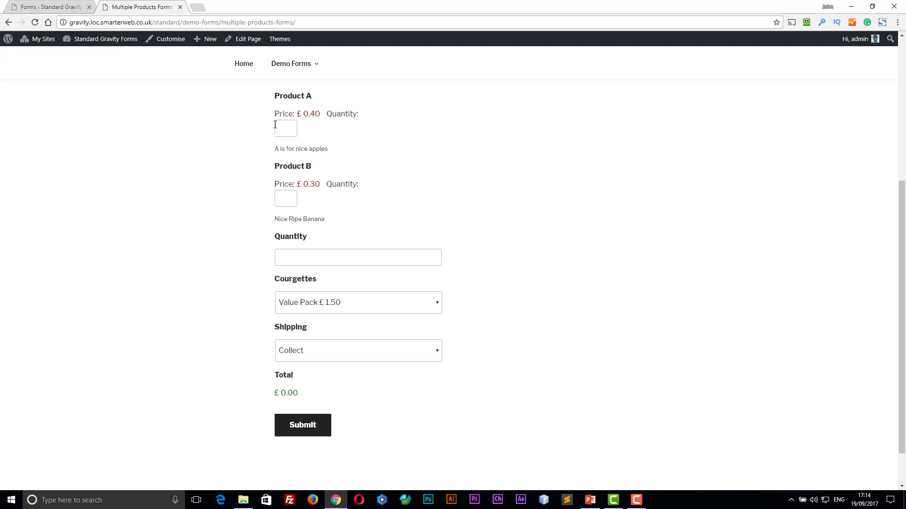
pyautogui.write('1')
pyautogui.click(287, 198)
pyautogui.click(333, 241)
# - Choose Family Pack courgettes with quantity 3, bringing the total to £8.80
pyautogui.click(386, 303)
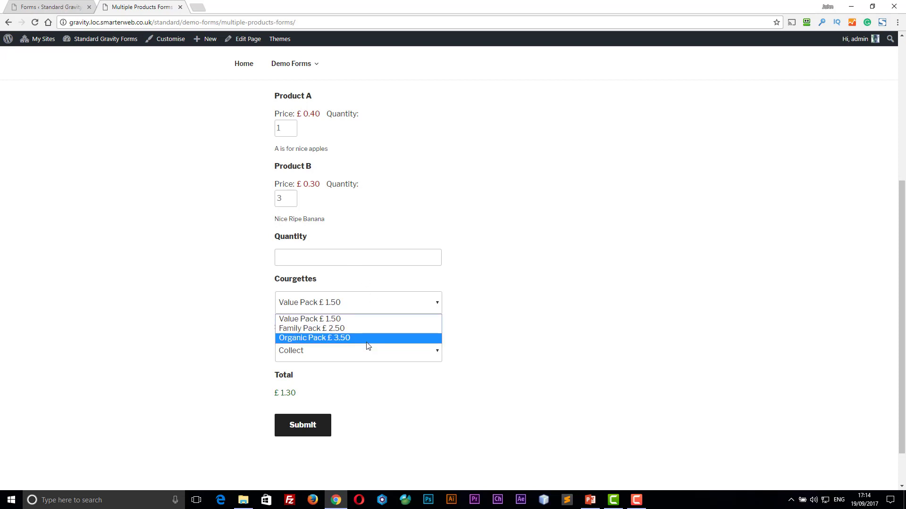
pyautogui.click(364, 331)
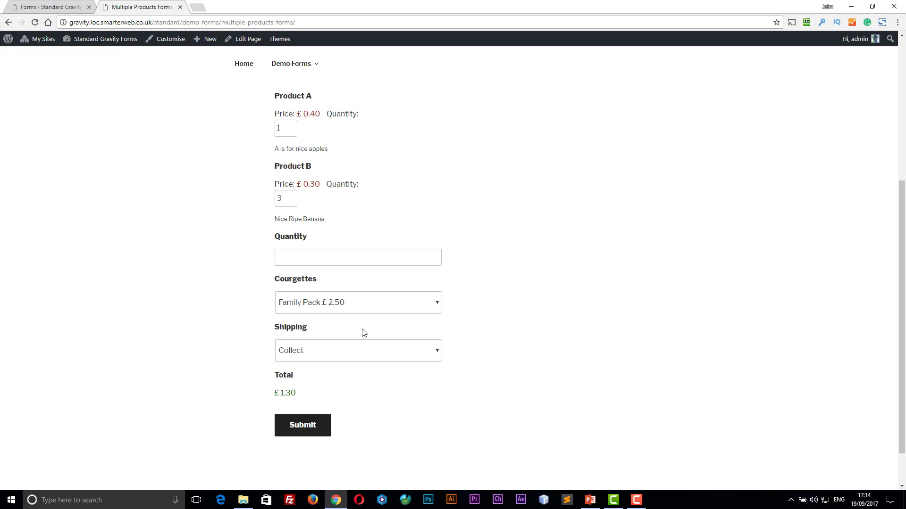
pyautogui.click(296, 254)
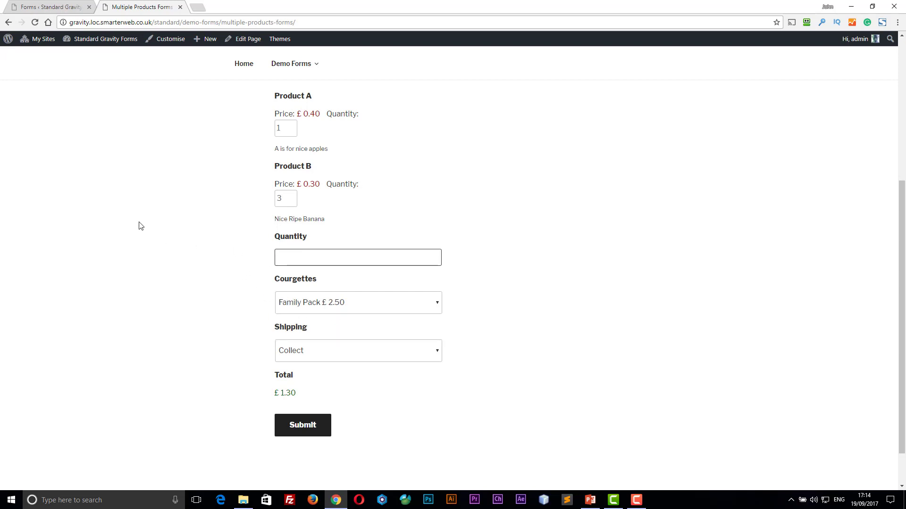
pyautogui.write('3')
pyautogui.click(482, 296)
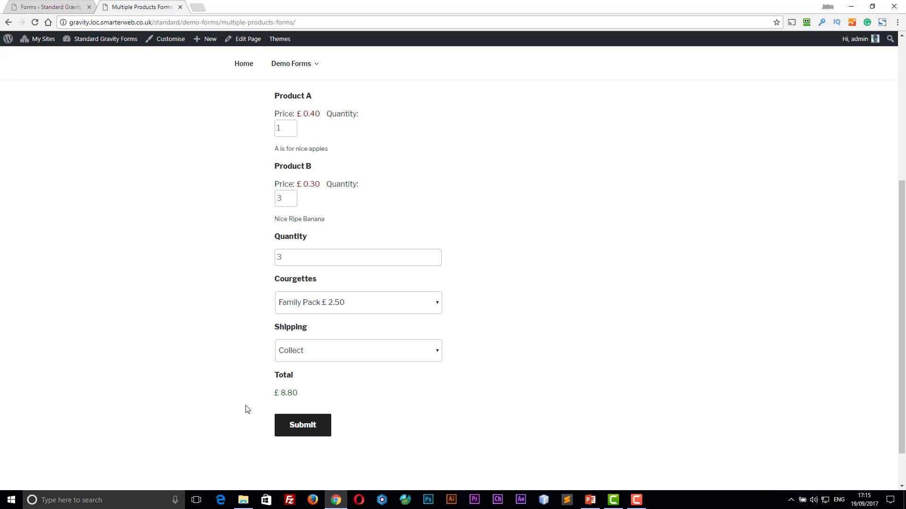
pyautogui.click(39, 9)
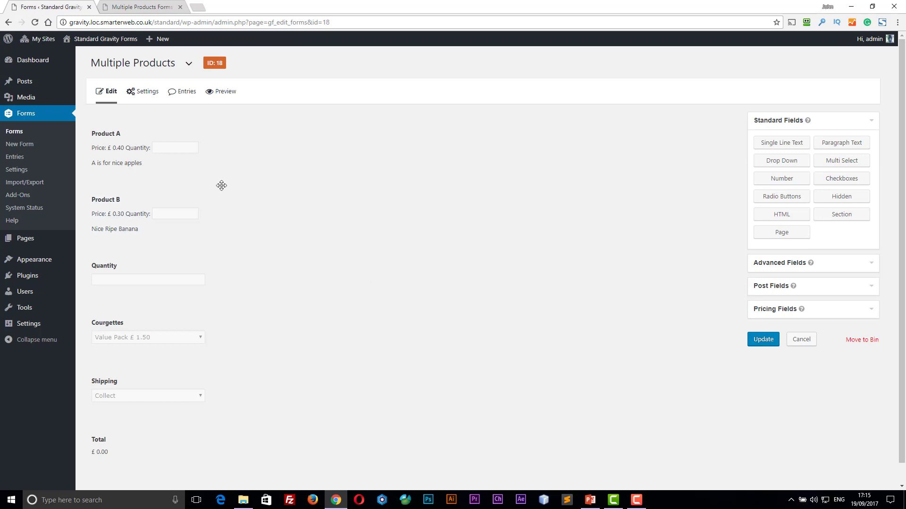
# - Check Product A, then view Courgettes choices: Value £1.50, Family £2.50, Organic £3.50
pyautogui.click(294, 119)
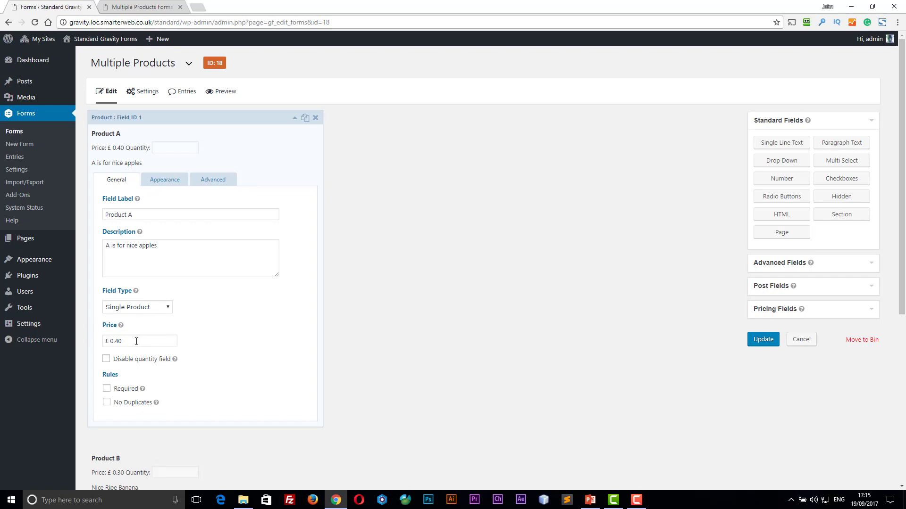
pyautogui.click(295, 119)
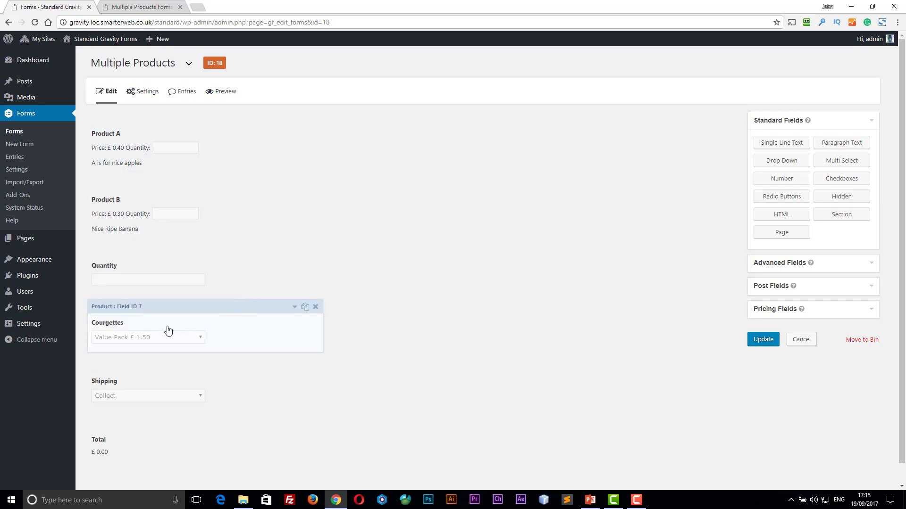
pyautogui.click(295, 308)
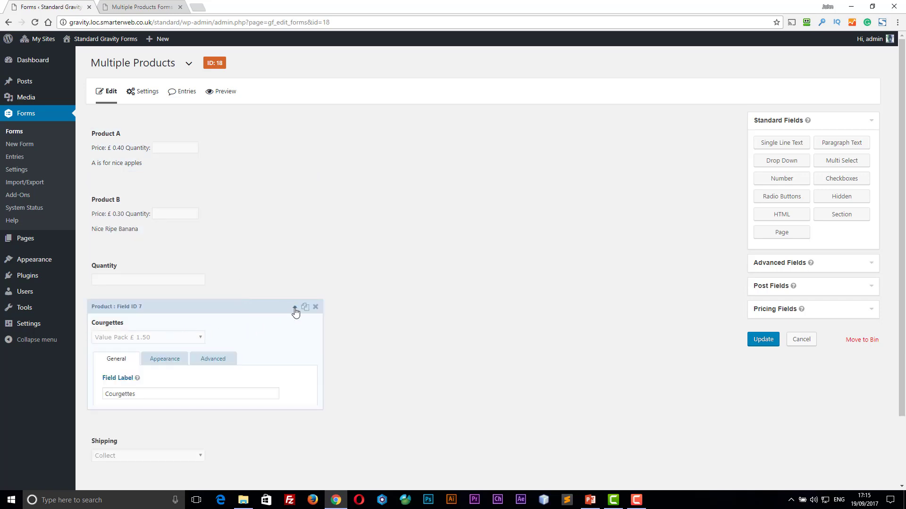
pyautogui.scroll(-3, 297, 312)
pyautogui.scroll(-1, 296, 312)
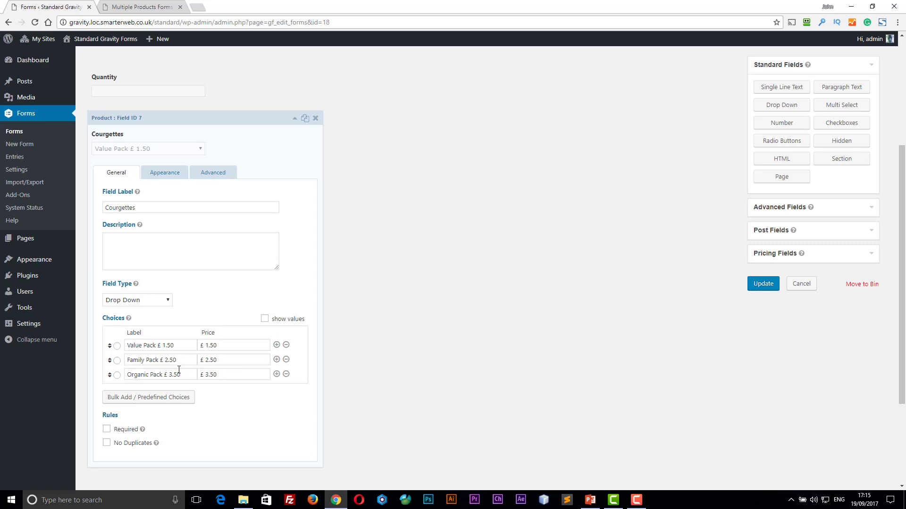
# - Confirm the Quantity field's product mapping stays set to Courgettes
pyautogui.click(296, 122)
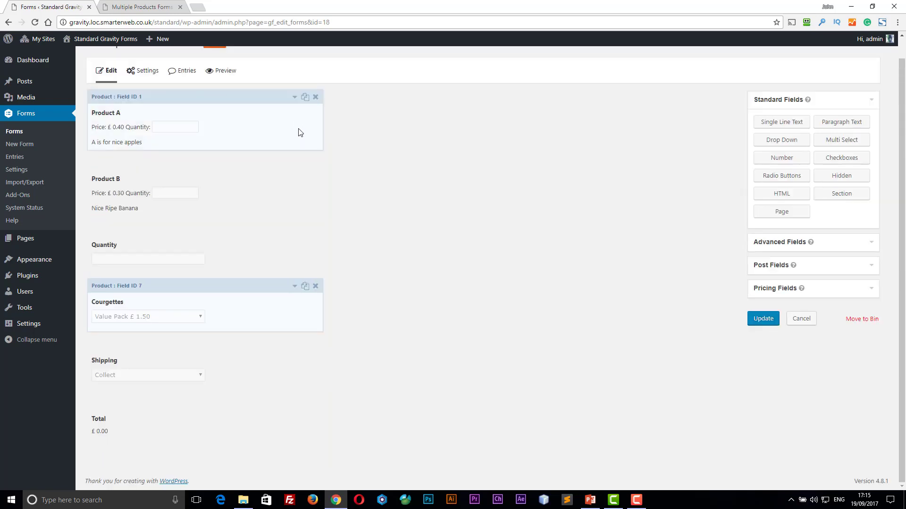
pyautogui.click(184, 255)
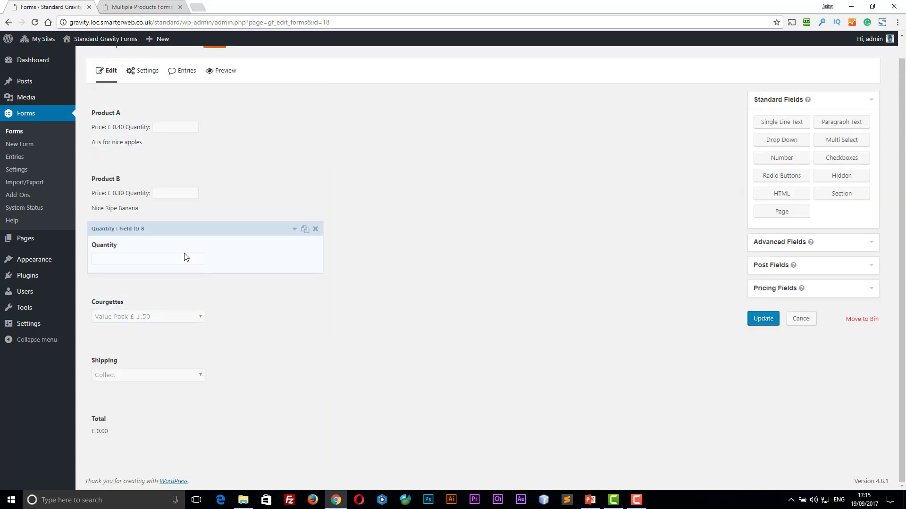
pyautogui.click(295, 230)
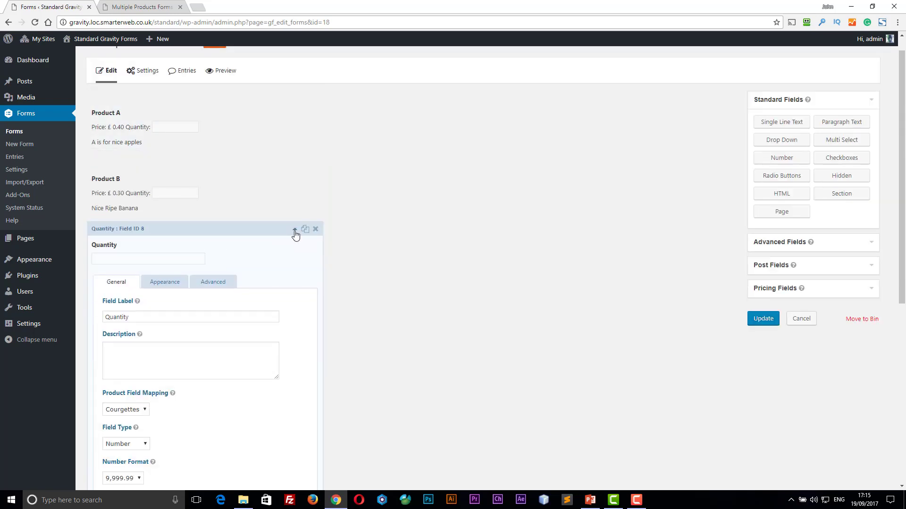
pyautogui.scroll(-3, 295, 234)
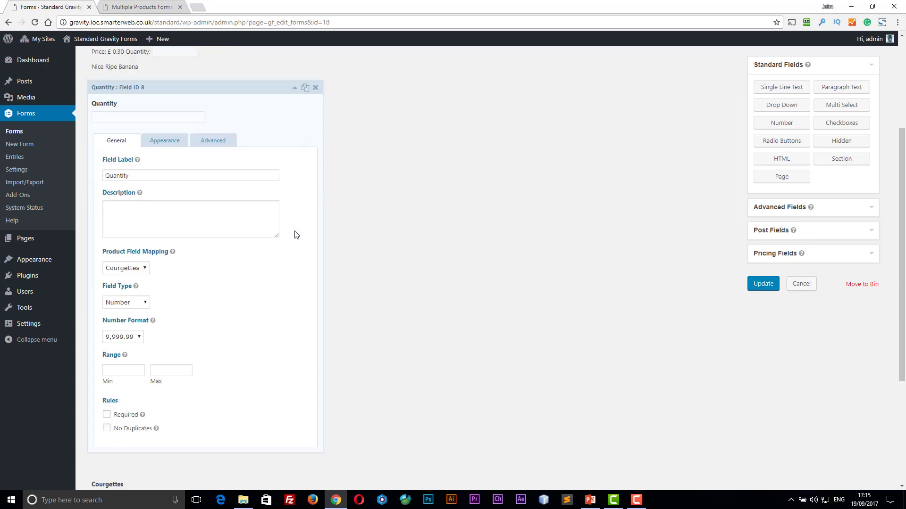
pyautogui.click(120, 269)
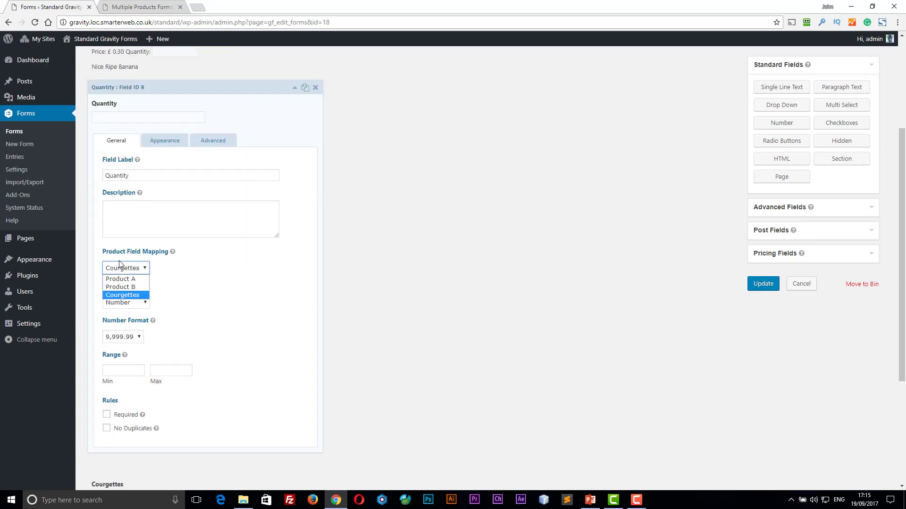
pyautogui.click(118, 296)
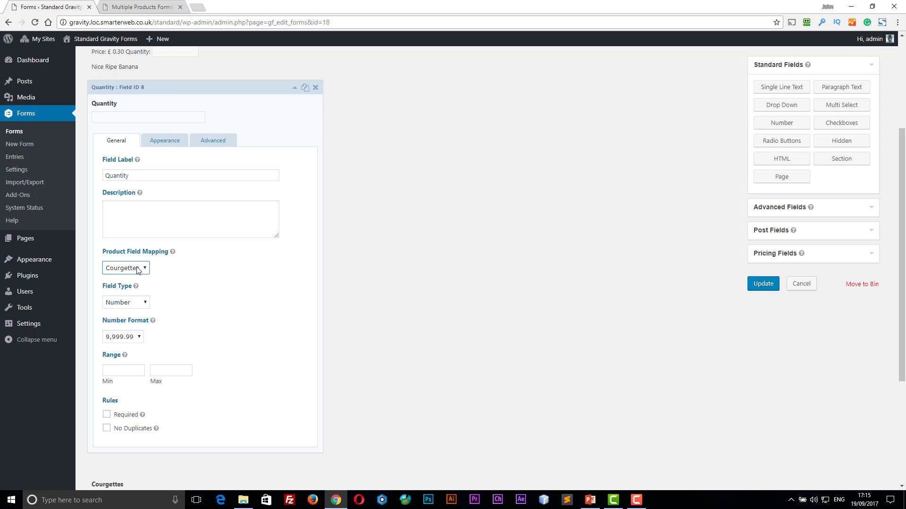
pyautogui.click(295, 88)
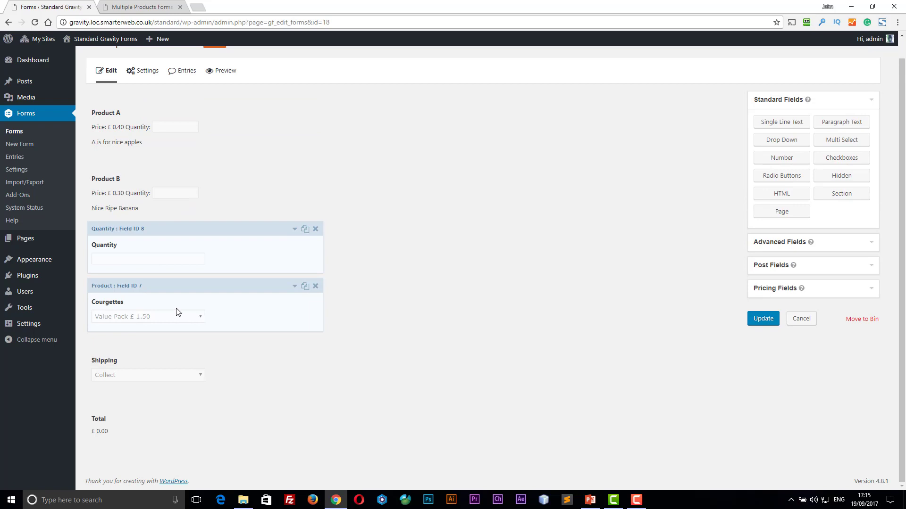
pyautogui.scroll(1, 216, 273)
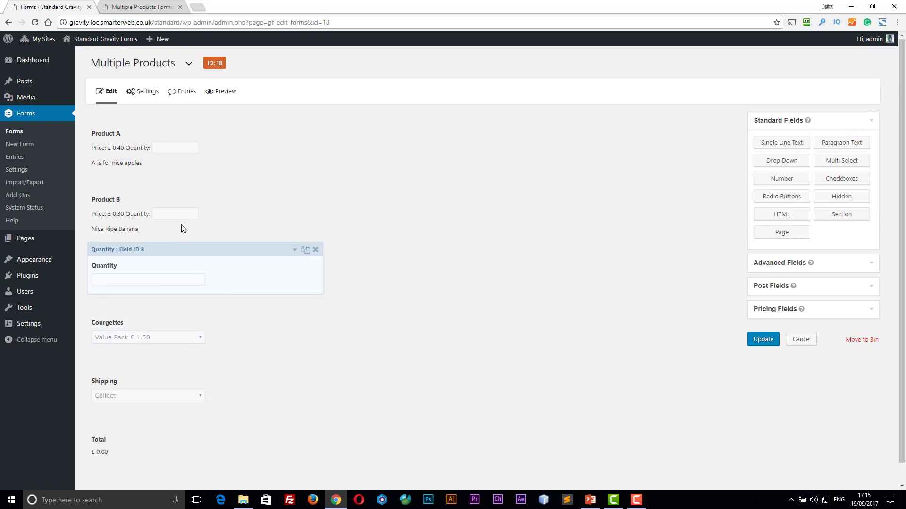
# - Tick Disable quantity field on Product B and go back to the live form
pyautogui.click(295, 186)
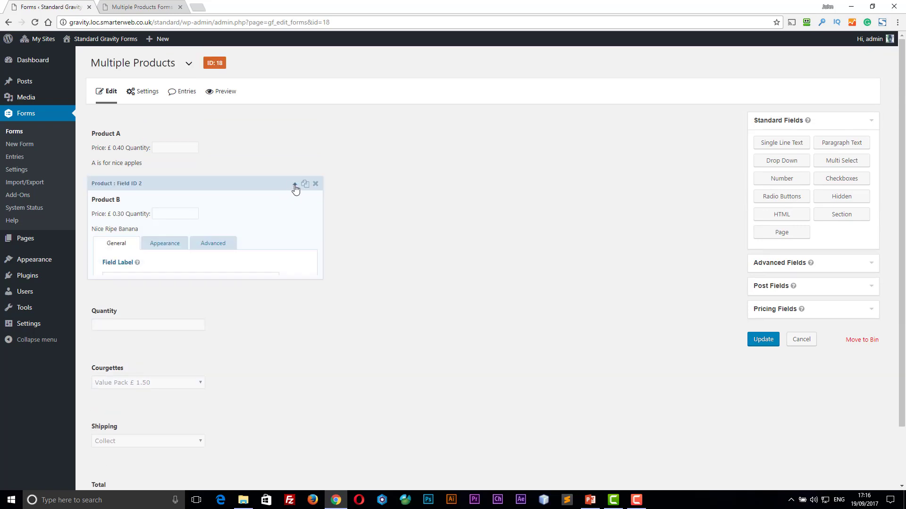
pyautogui.scroll(-1, 105, 364)
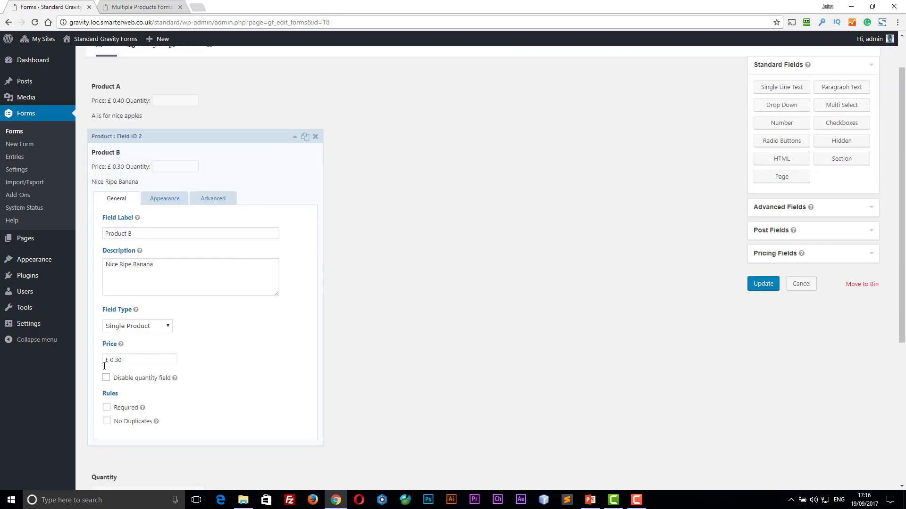
pyautogui.click(106, 380)
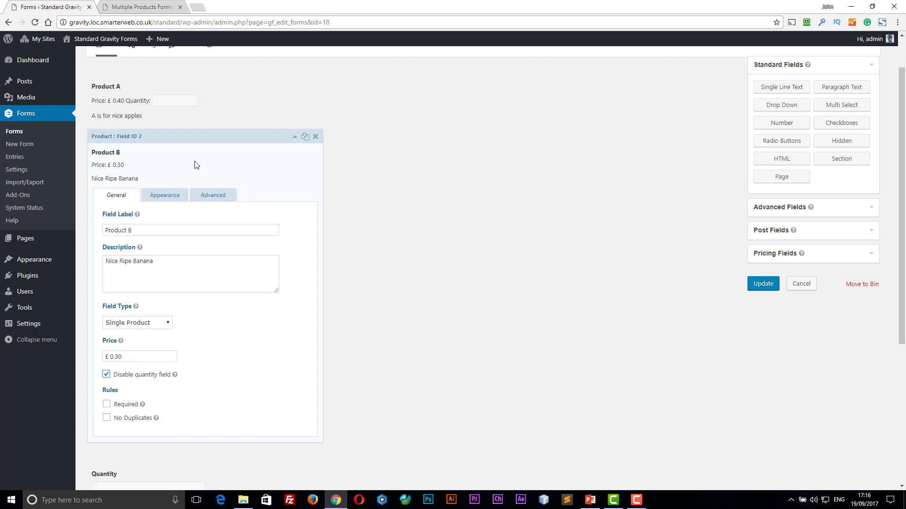
pyautogui.click(295, 140)
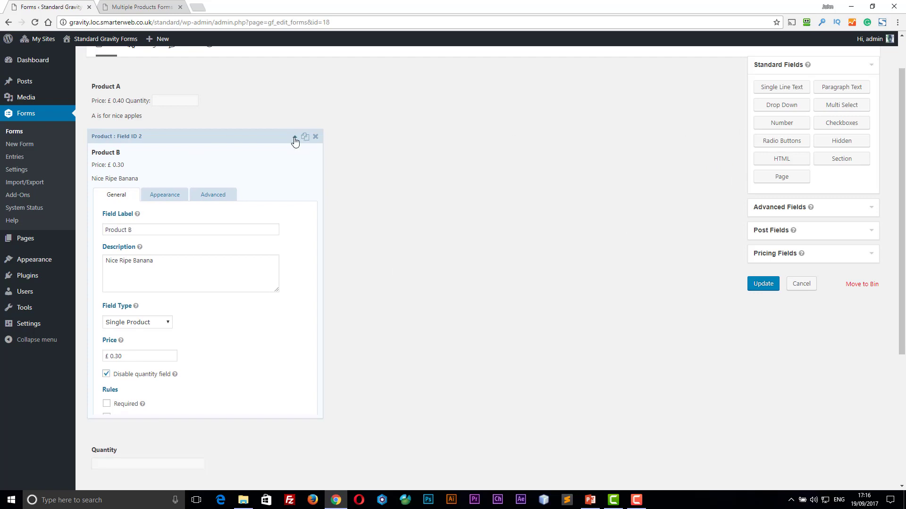
pyautogui.click(132, 8)
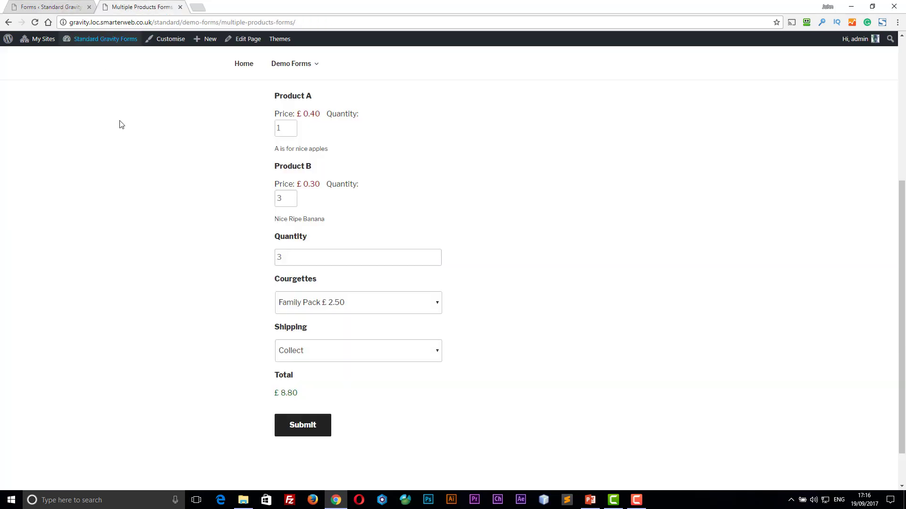
# - Submit the £8.80 Multiple Products order and return to its form editor
pyautogui.scroll(1, 119, 123)
pyautogui.scroll(-2, 217, 159)
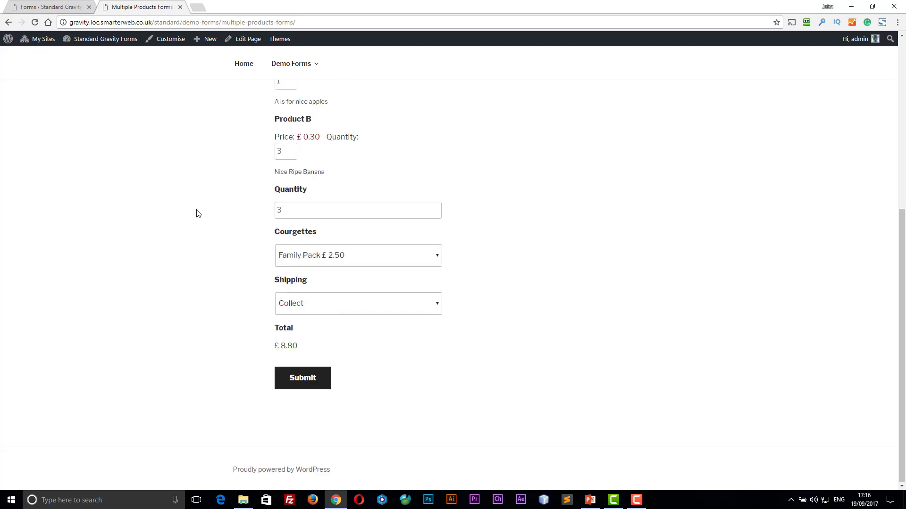
pyautogui.click(281, 377)
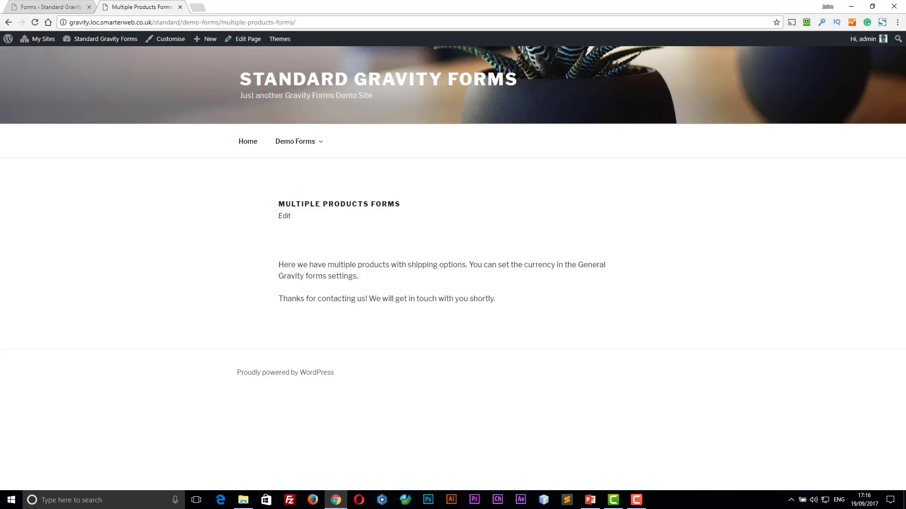
pyautogui.click(59, 10)
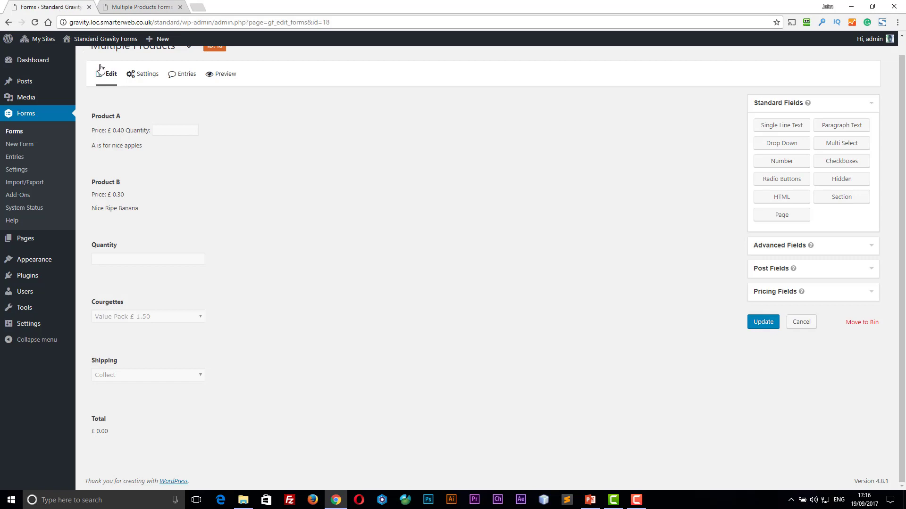
pyautogui.scroll(1, 99, 68)
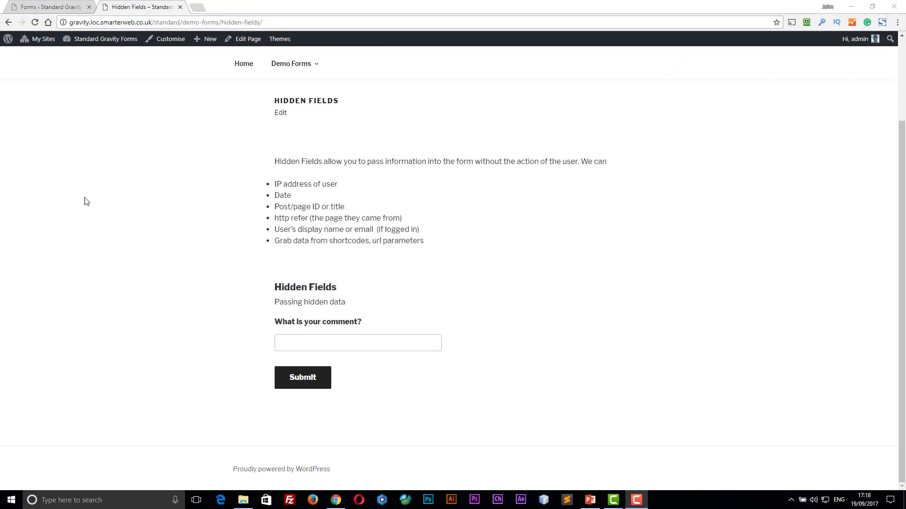
# - Focus the comment box on the Hidden Fields page, then return to the Hidden Fields form editor
pyautogui.click(297, 345)
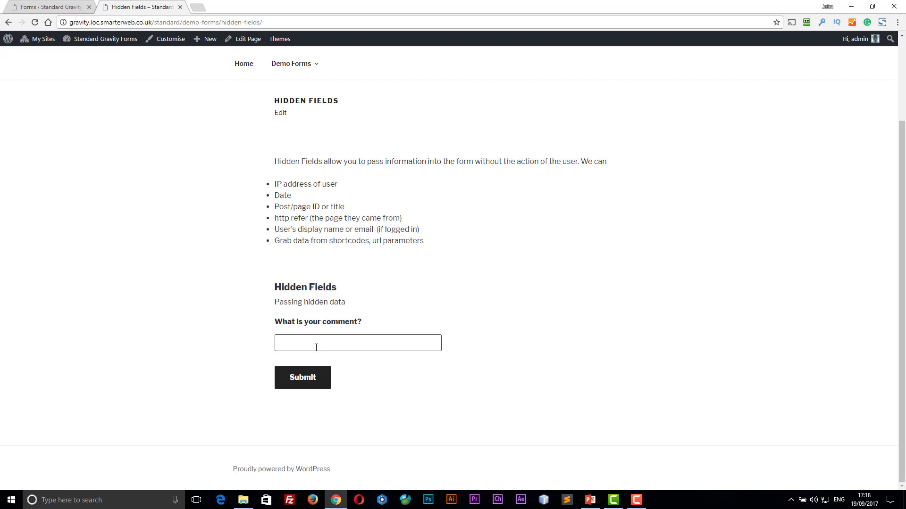
pyautogui.click(33, 10)
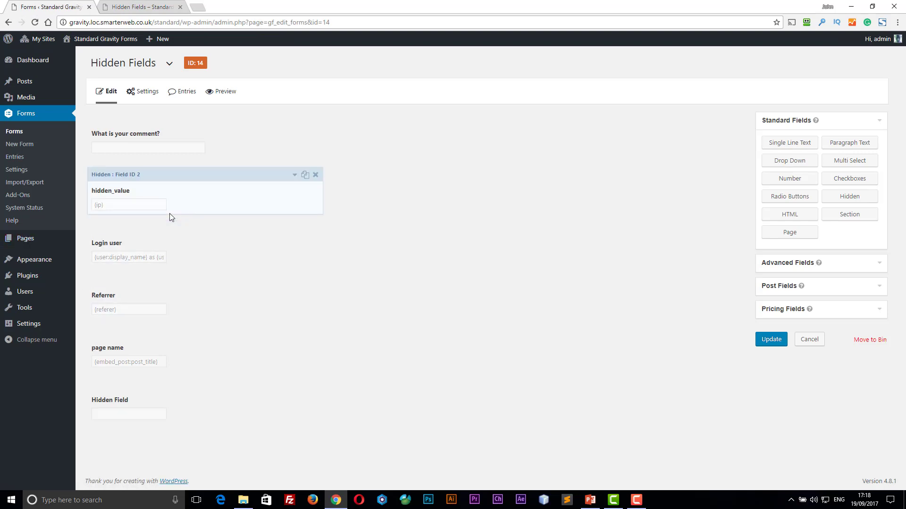
# - Inspect the hidden_value field's advanced settings and merge-tag list for its {ip} default value
pyautogui.click(295, 177)
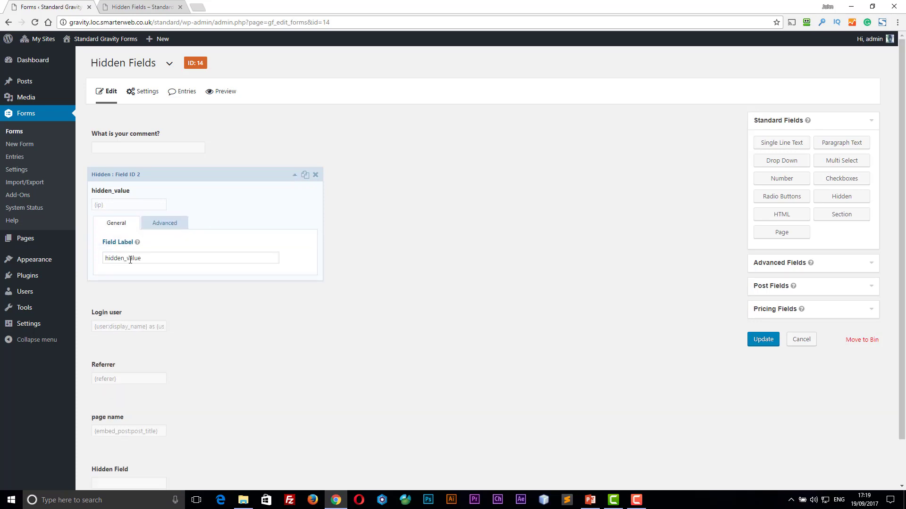
pyautogui.click(160, 228)
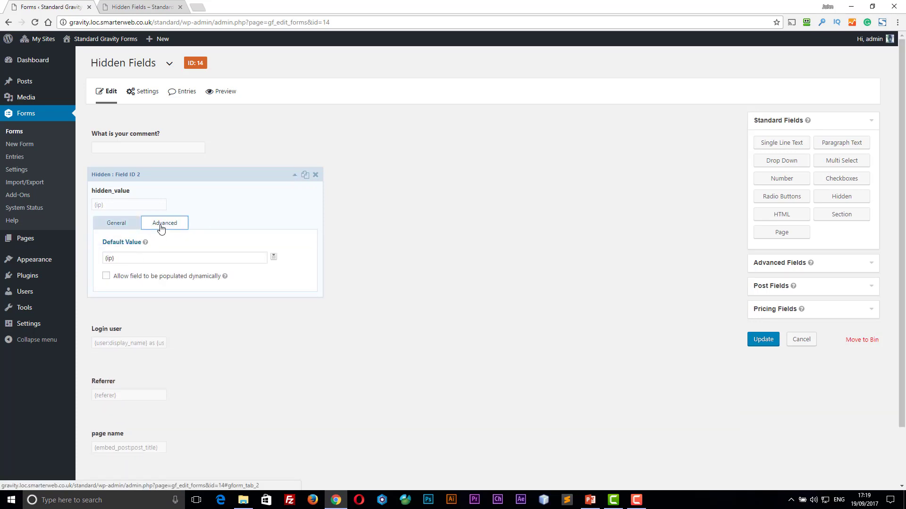
pyautogui.click(274, 257)
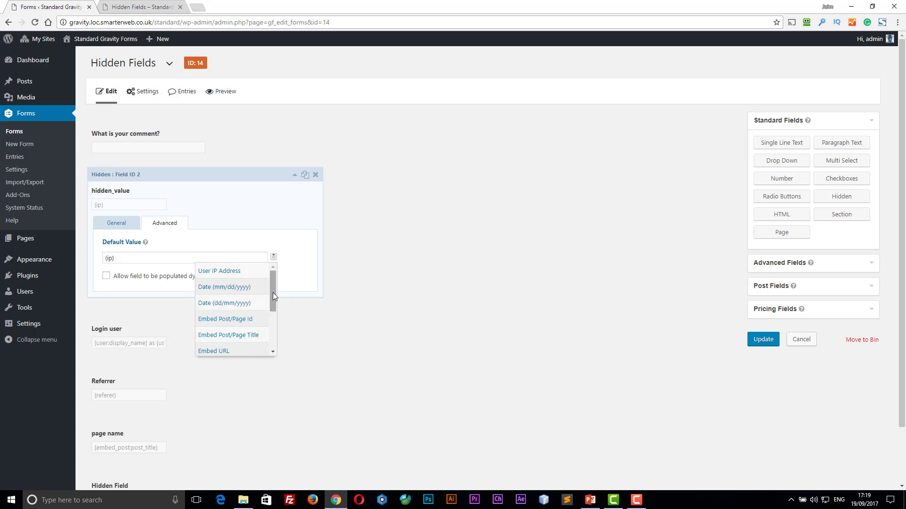
pyautogui.moveTo(273, 303); pyautogui.dragTo(271, 329)
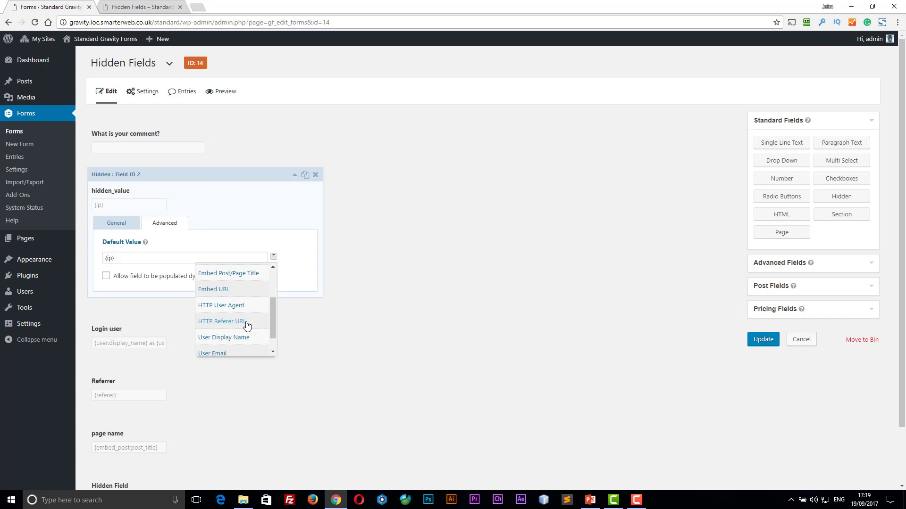
pyautogui.moveTo(272, 318); pyautogui.dragTo(270, 332)
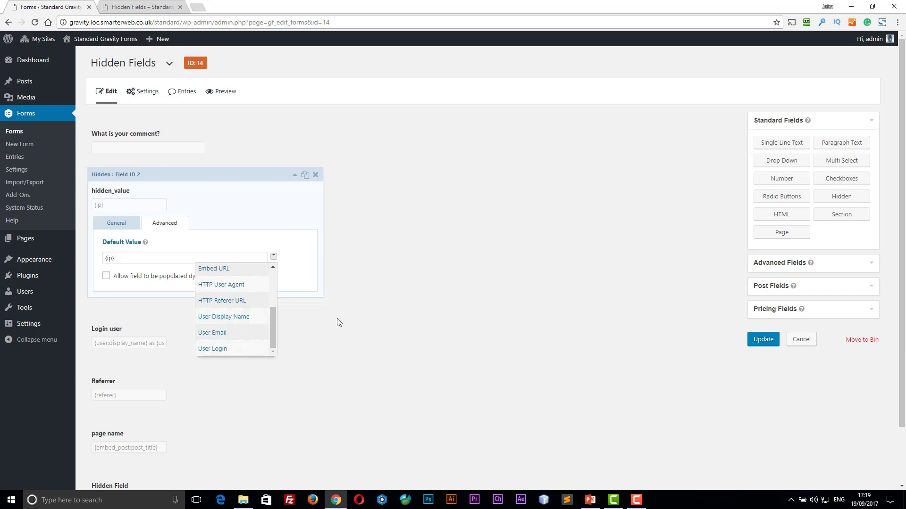
pyautogui.click(349, 313)
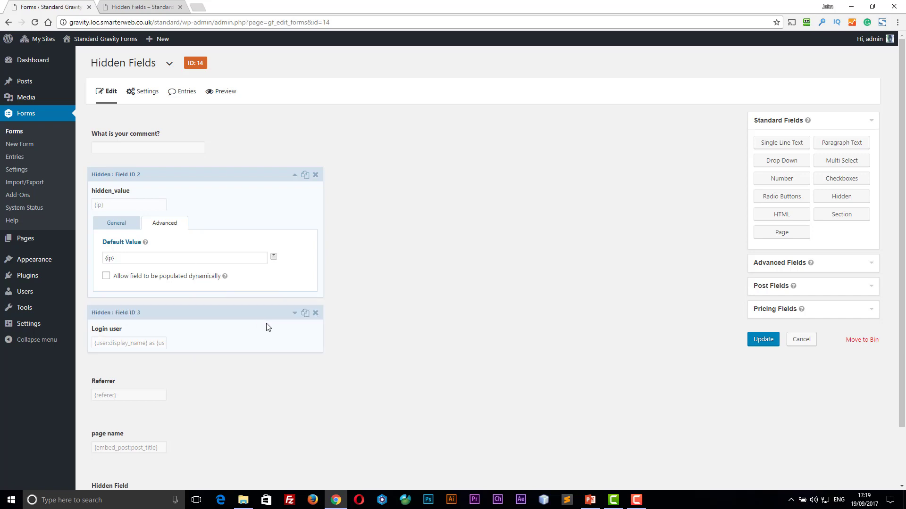
pyautogui.scroll(-1, 231, 337)
pyautogui.scroll(-1, 231, 338)
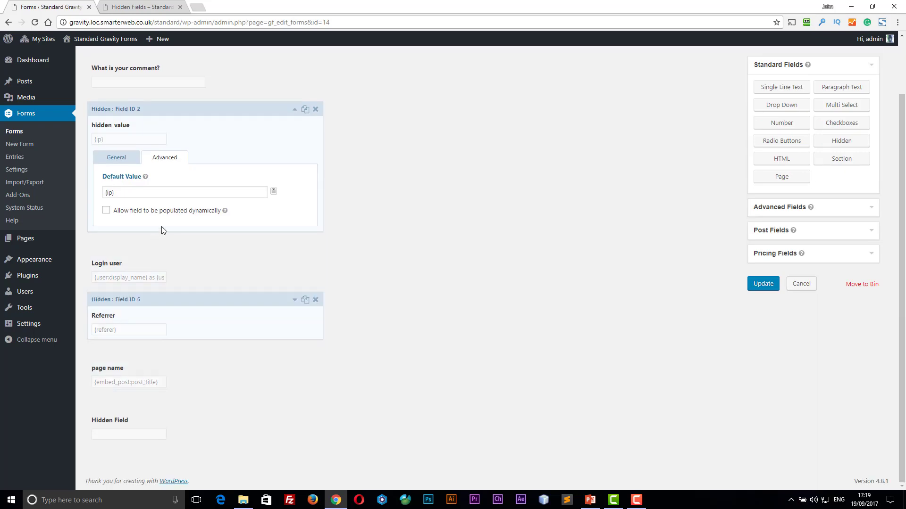
pyautogui.click(146, 9)
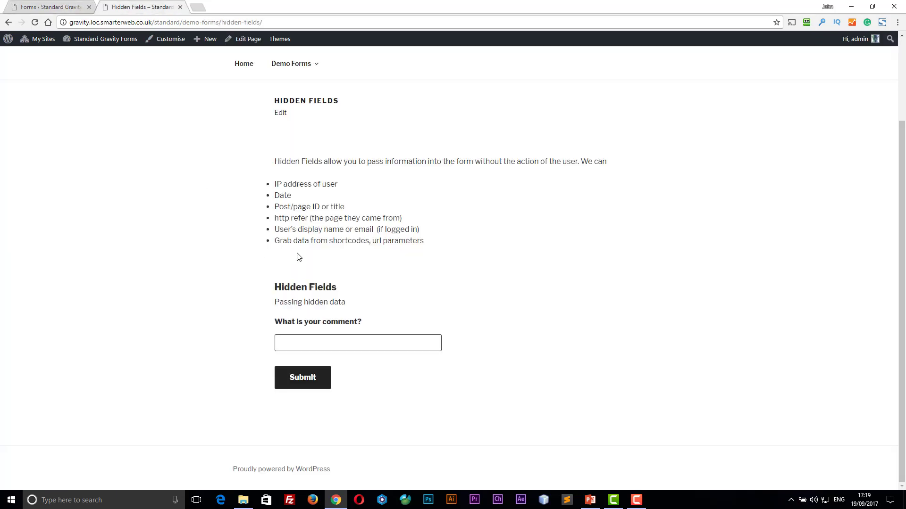
# - Dismiss a context menu on the Hidden Fields page and go back to review the form's fields
pyautogui.rightClick(265, 260)
pyautogui.click(249, 258)
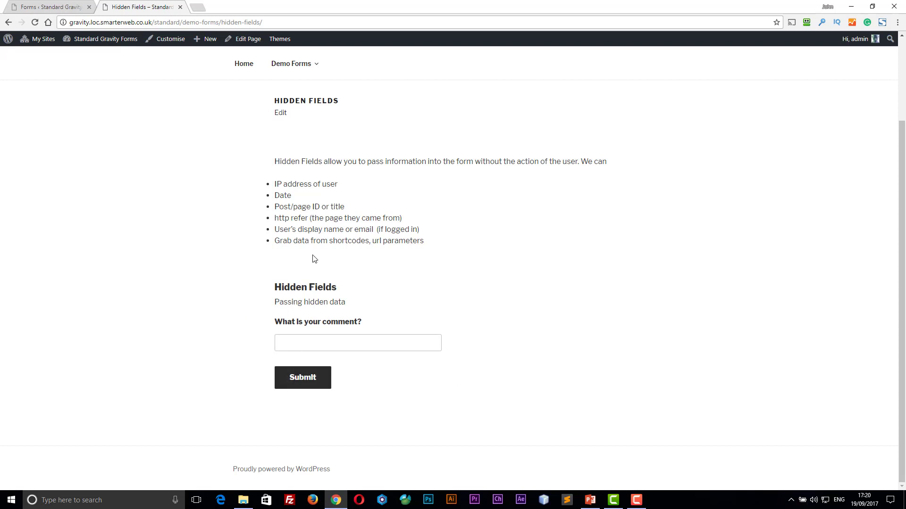
pyautogui.click(58, 9)
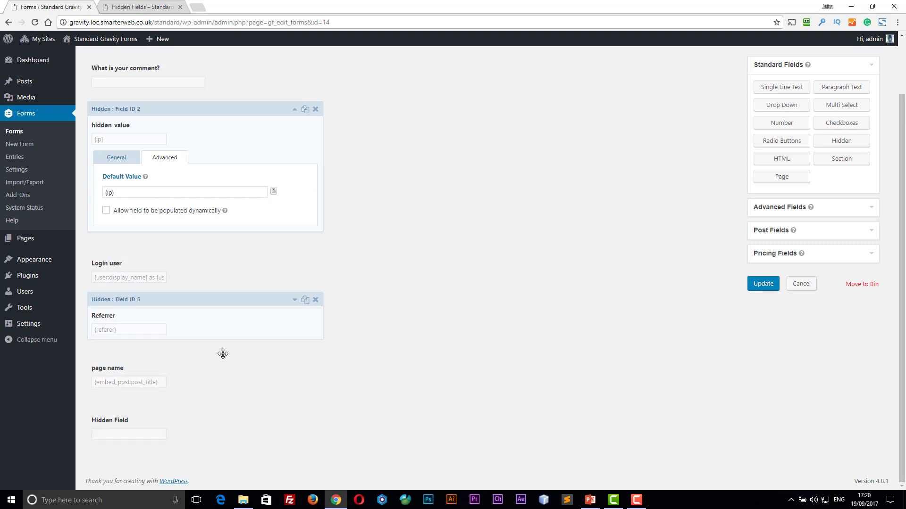
pyautogui.scroll(2, 222, 351)
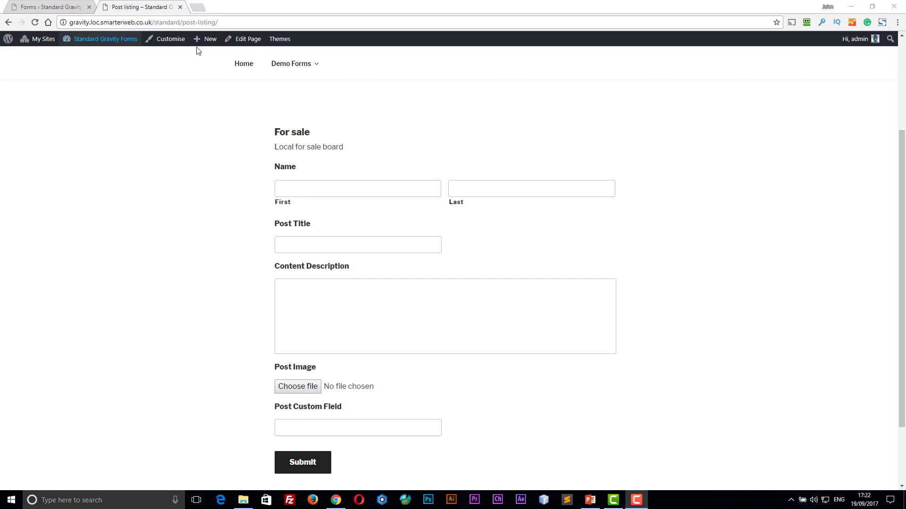
# - Submit the For sale form with a first name, title 'my bike' and description 'my bike is an old racing'
pyautogui.moveTo(208, 41)
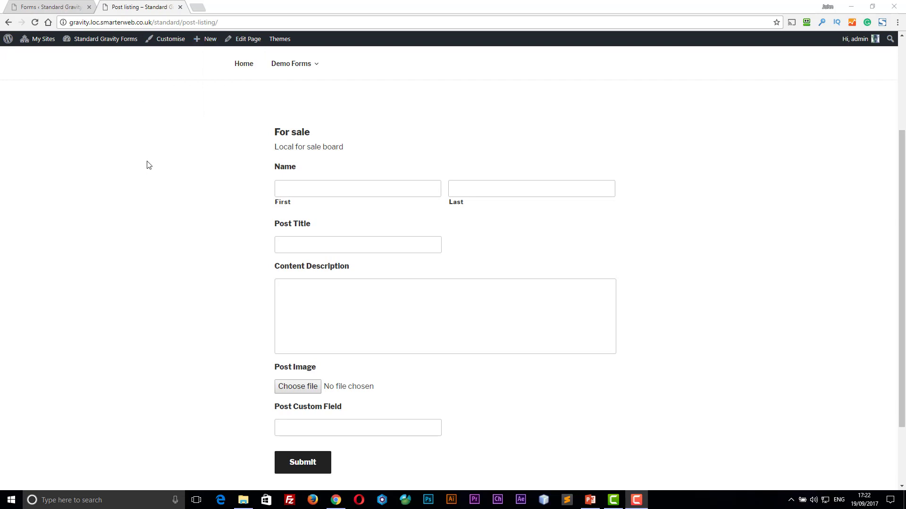
pyautogui.click(284, 188)
pyautogui.write('j')
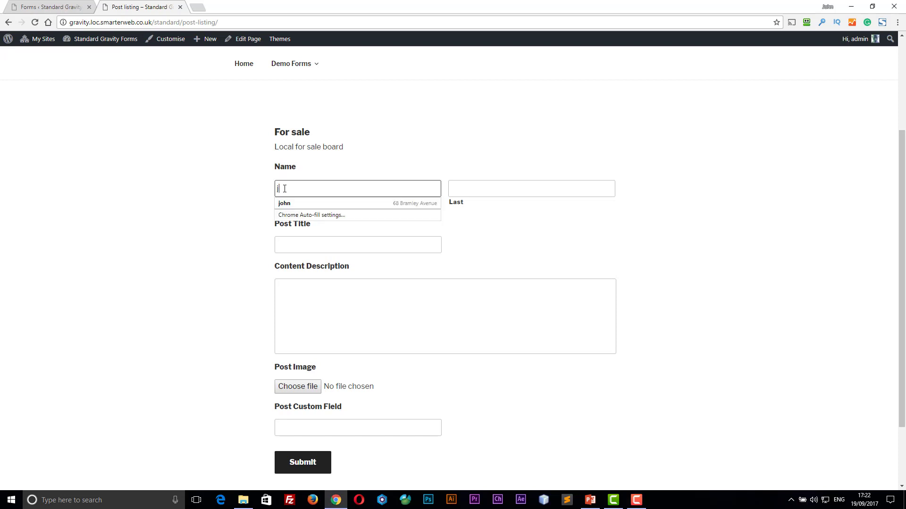
pyautogui.write('ames')
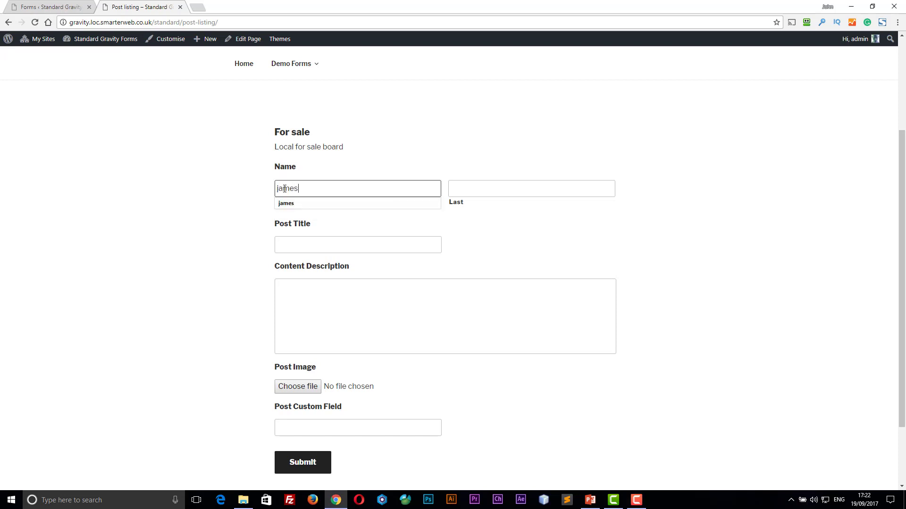
pyautogui.click(284, 206)
pyautogui.click(299, 245)
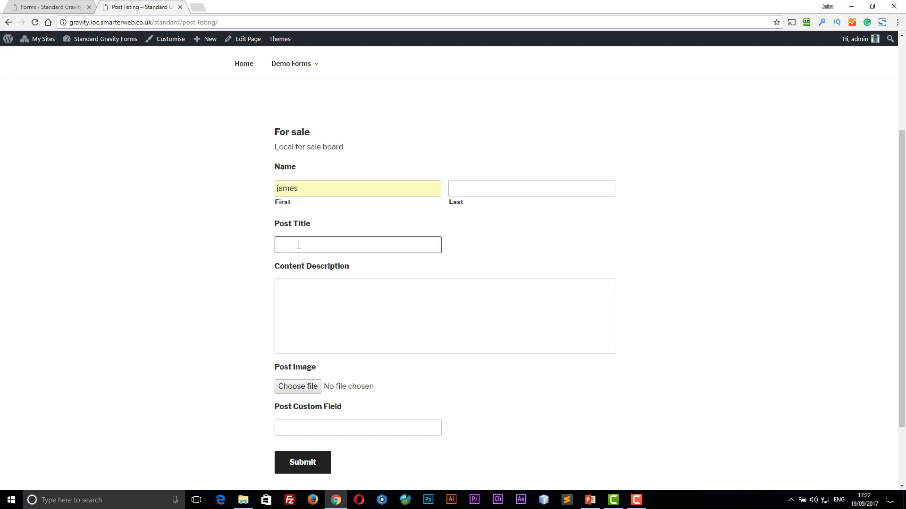
pyautogui.write('my bike')
pyautogui.press('Tab')
pyautogui.write('my bike is ')
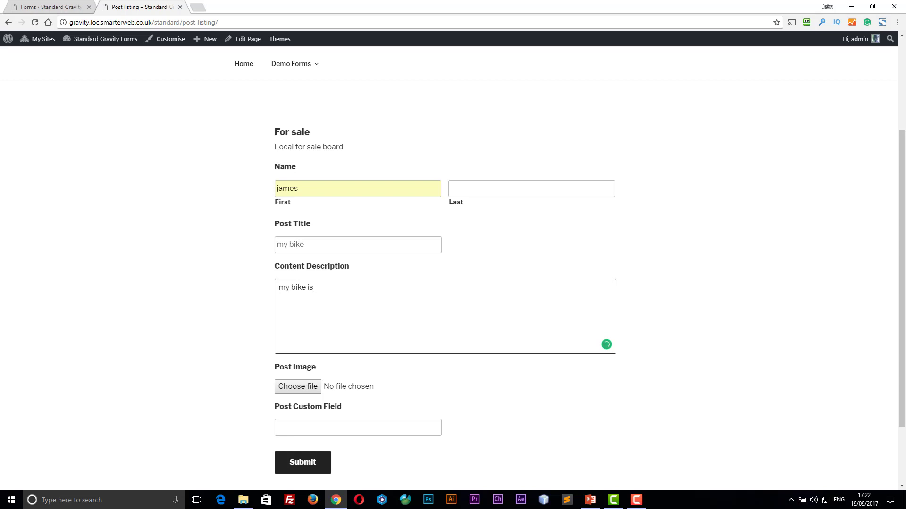
pyautogui.write('an old racing')
pyautogui.click(307, 467)
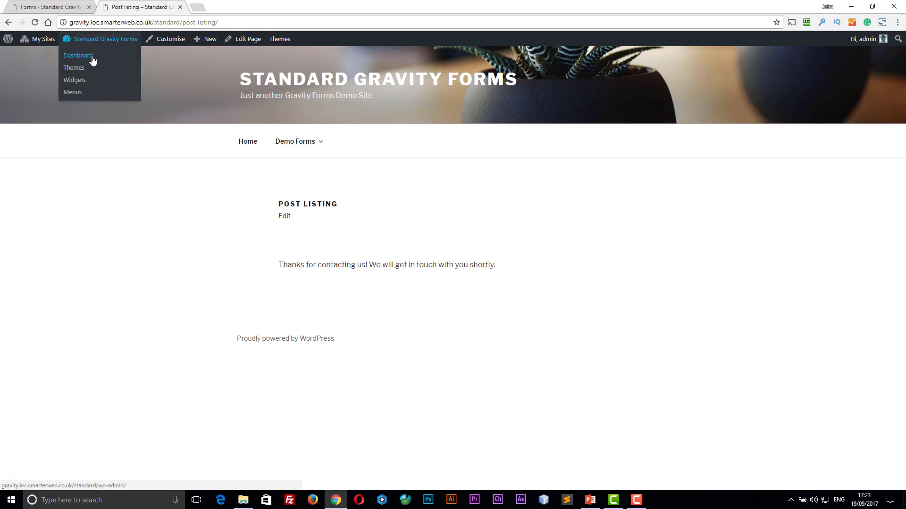
# - Find and preview the 'my bike' draft in All Posts, then filter to Local Offers
pyautogui.click(91, 56)
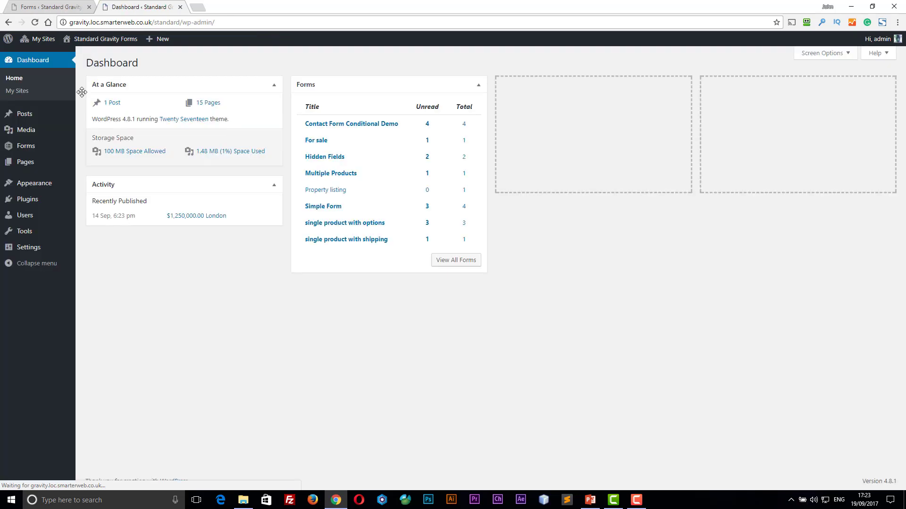
pyautogui.moveTo(50, 116)
pyautogui.click(95, 116)
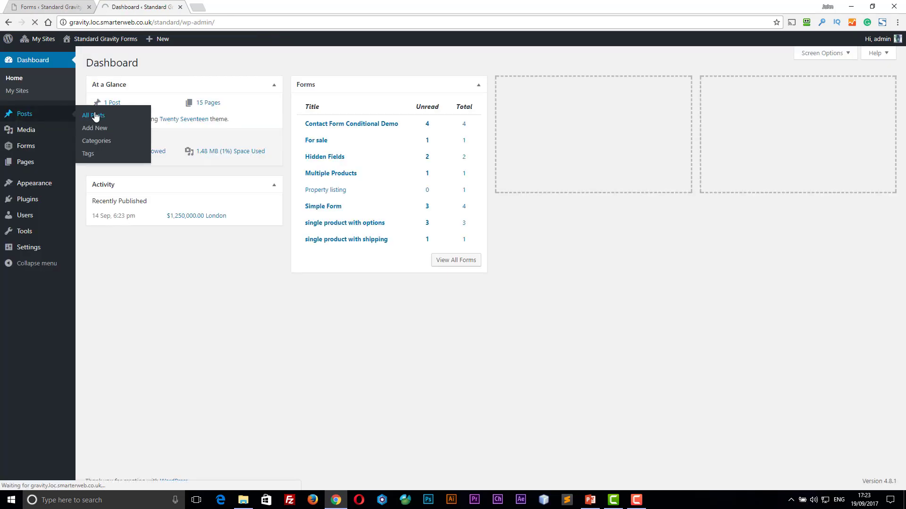
pyautogui.moveTo(113, 142)
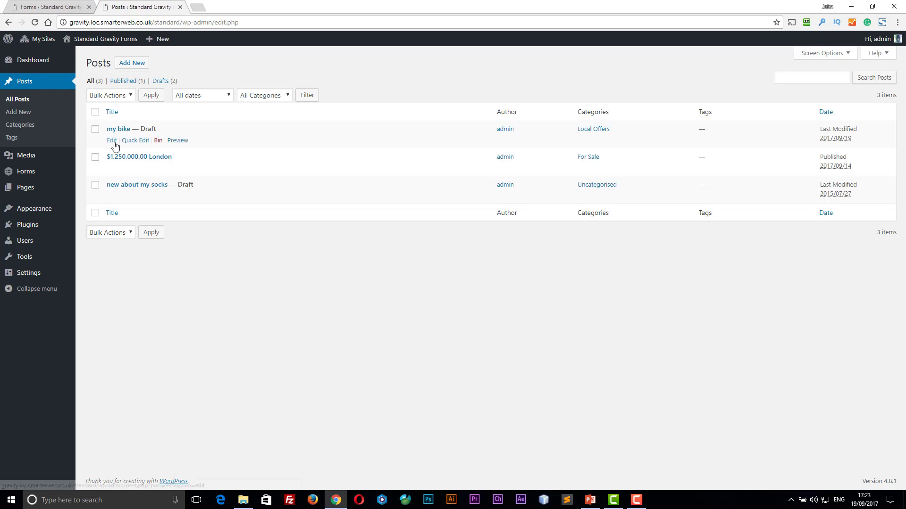
pyautogui.click(178, 141)
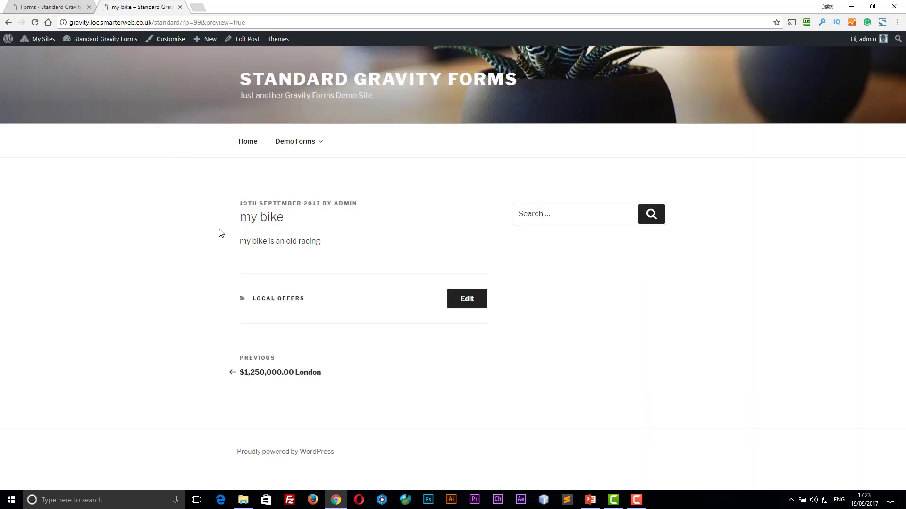
pyautogui.click(8, 22)
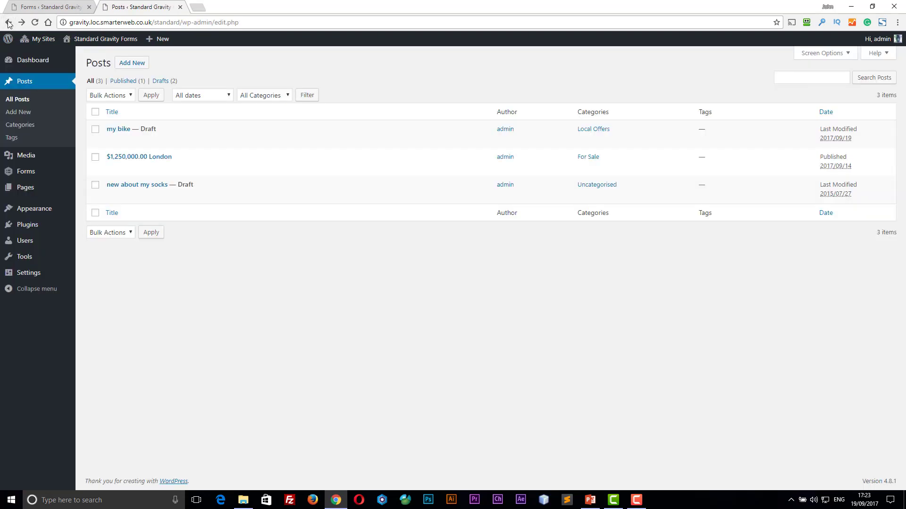
pyautogui.doubleClick(154, 127)
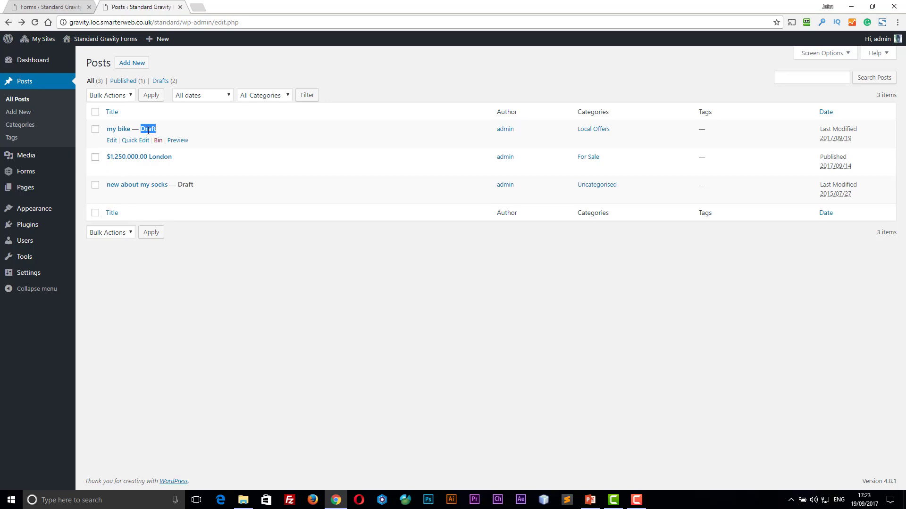
pyautogui.click(601, 132)
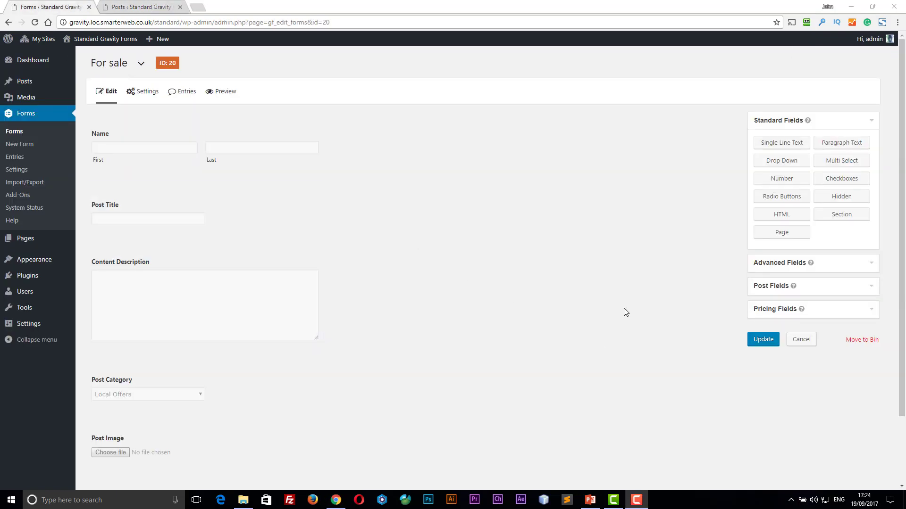
# - Review the For sale form's Post Category settings, keeping it limited to chosen categories
pyautogui.click(873, 290)
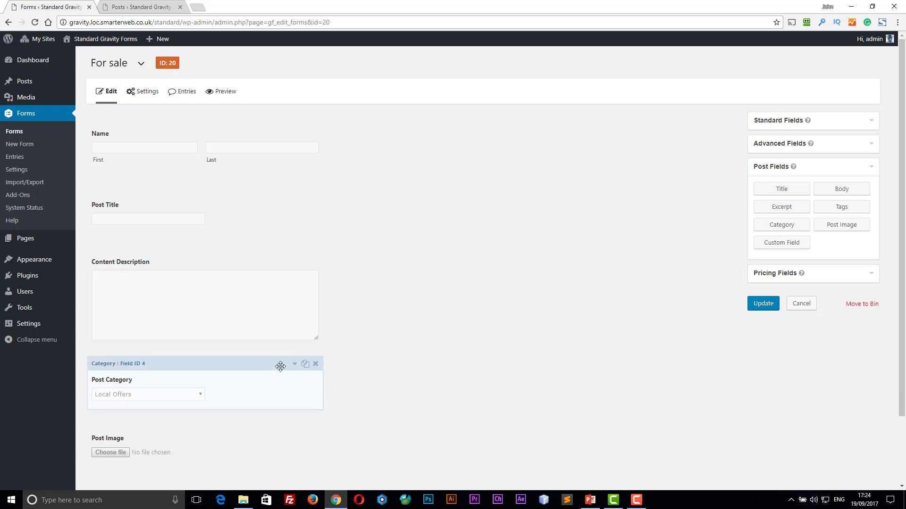
pyautogui.click(295, 365)
pyautogui.scroll(-7, 404, 344)
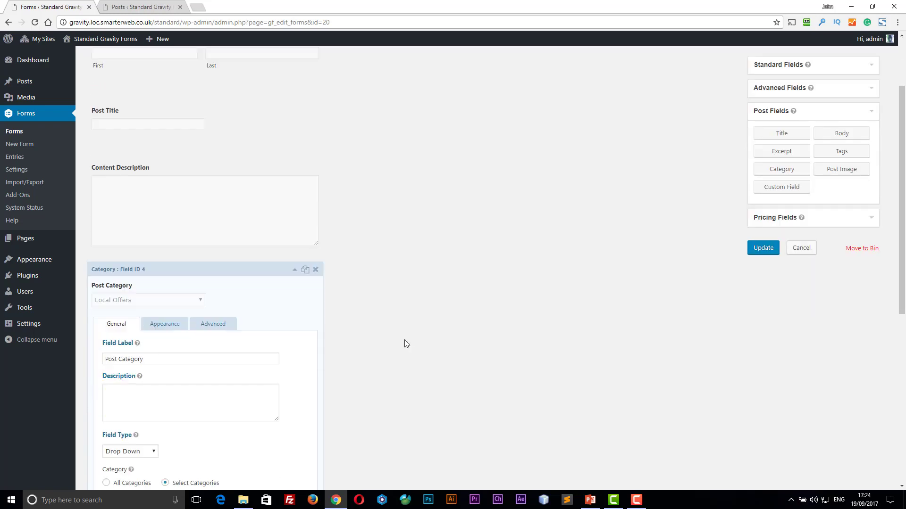
pyautogui.click(106, 248)
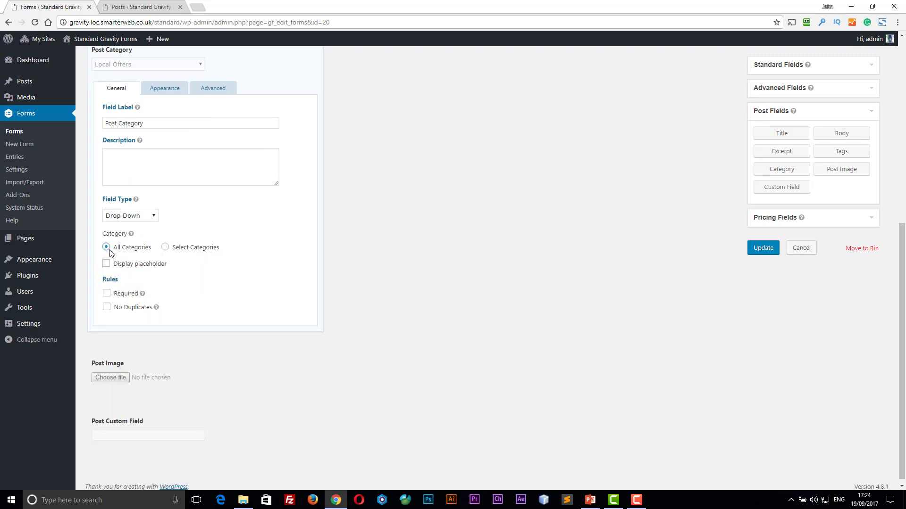
pyautogui.click(165, 248)
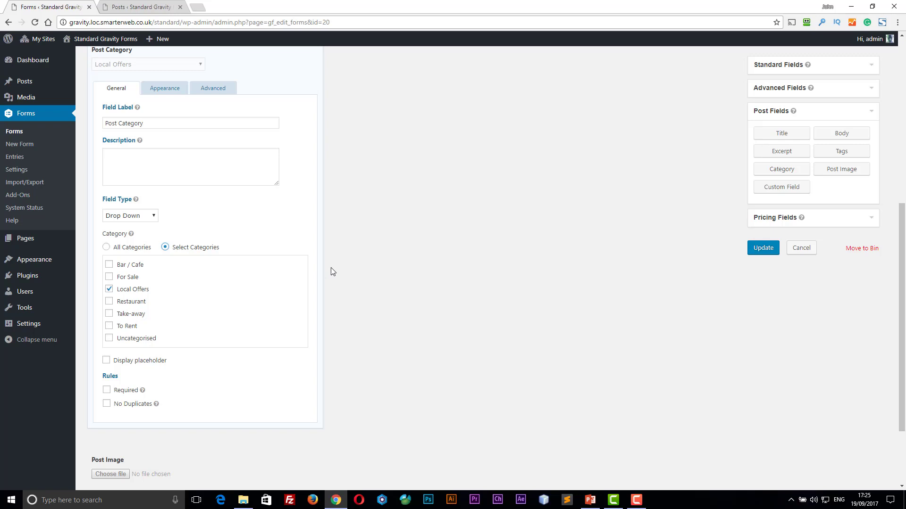
pyautogui.scroll(3, 331, 268)
pyautogui.click(295, 176)
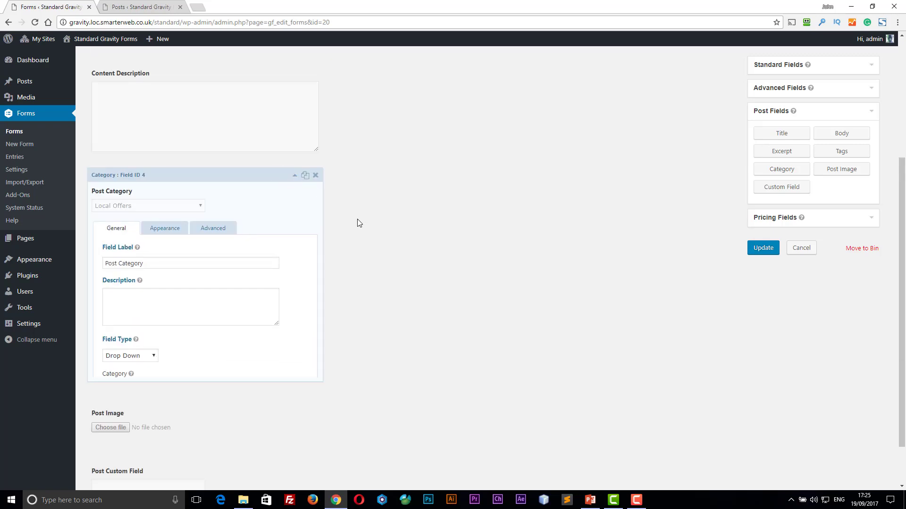
# - Select the Post Image and Post Custom Field fields in the form
pyautogui.click(128, 368)
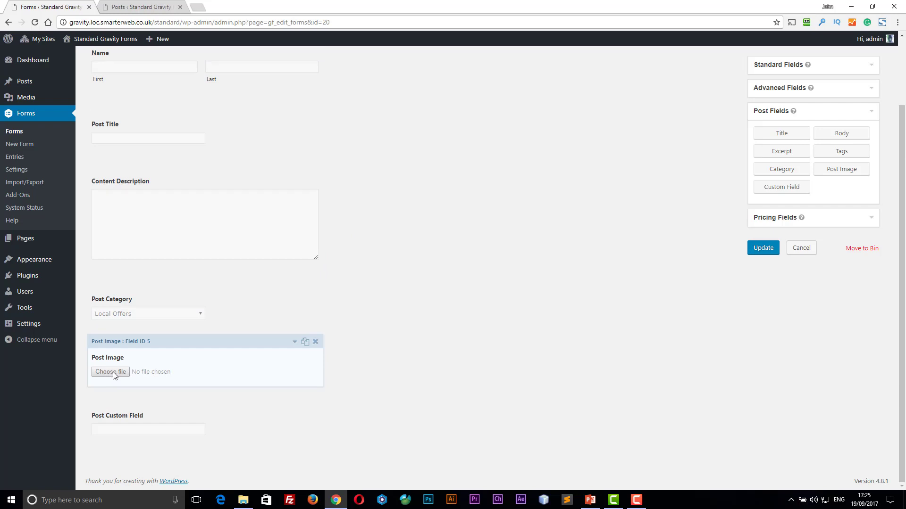
pyautogui.click(209, 429)
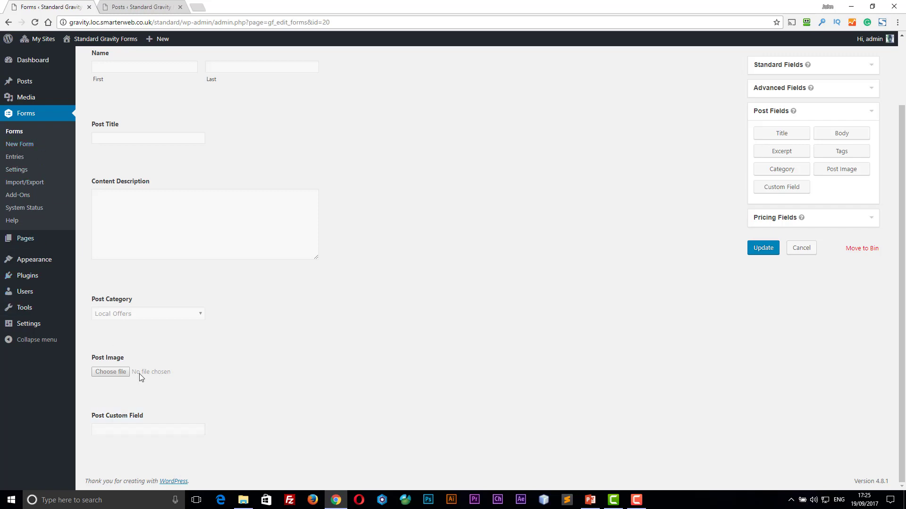
pyautogui.moveTo(35, 81)
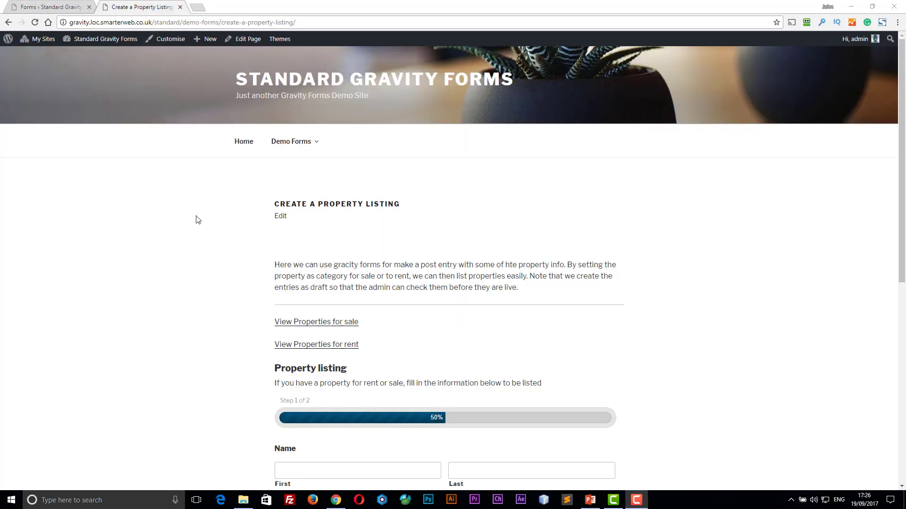
# - Go to the form's second page and set the Post Category to To Rent
pyautogui.scroll(-3, 199, 221)
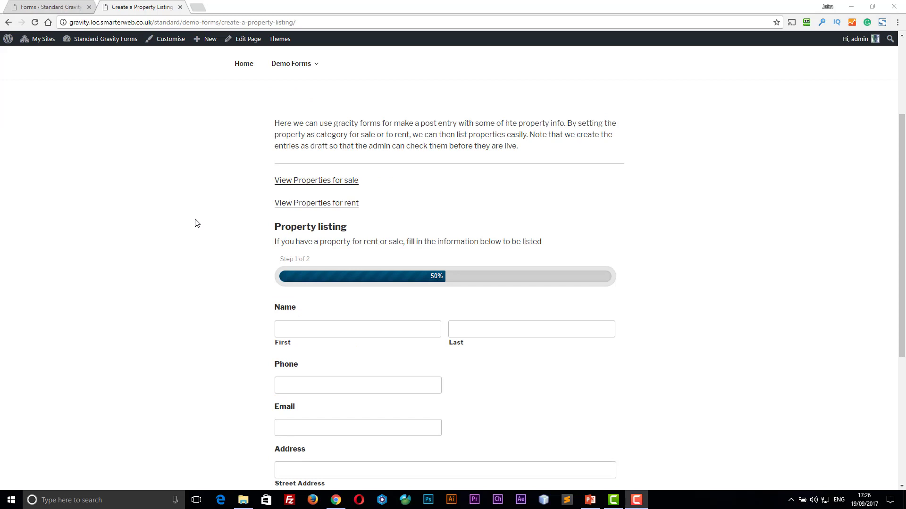
pyautogui.scroll(-1, 197, 223)
pyautogui.scroll(-1, 197, 223)
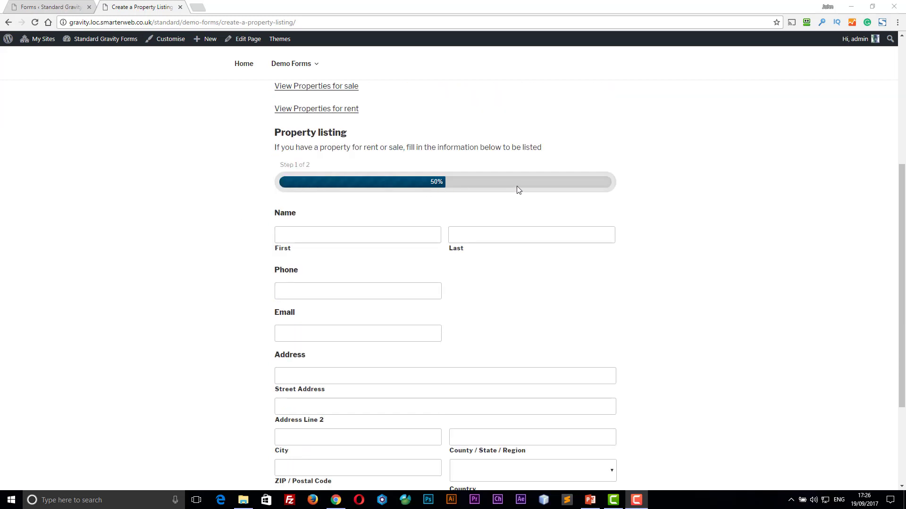
pyautogui.scroll(-1, 609, 191)
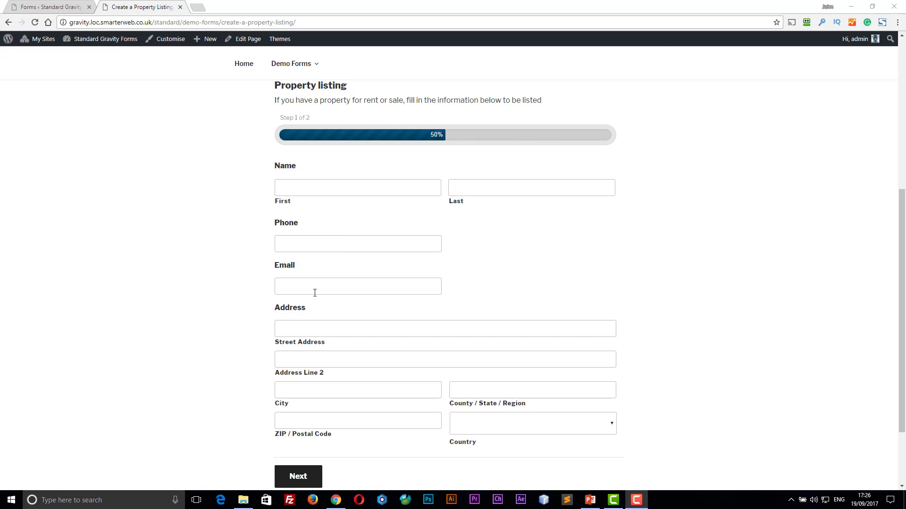
pyautogui.scroll(-1, 243, 304)
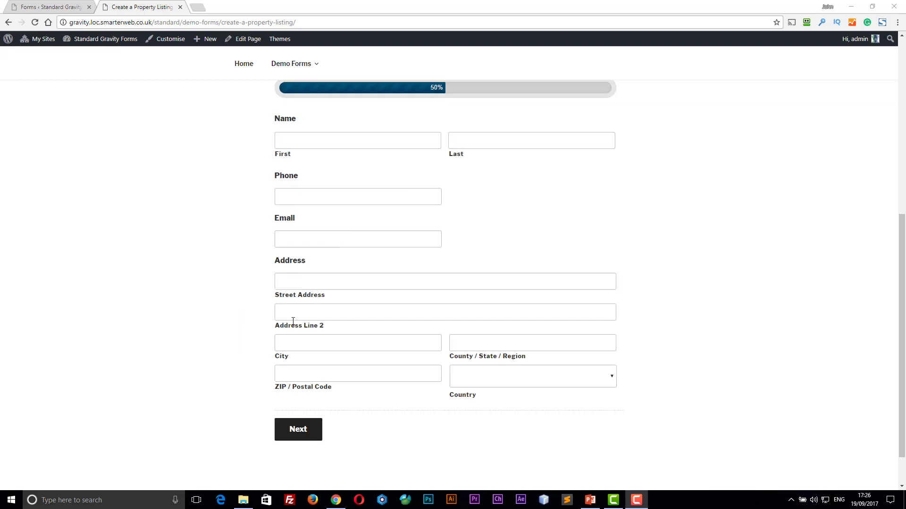
pyautogui.click(296, 436)
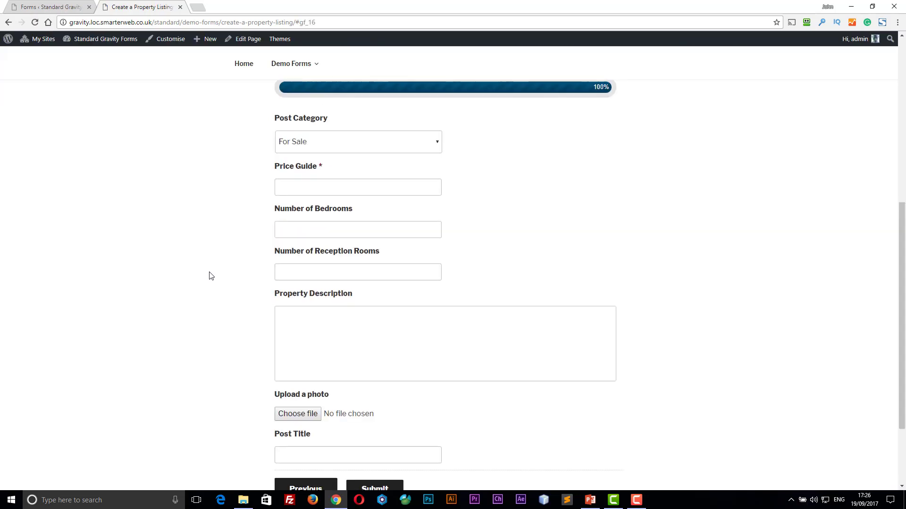
pyautogui.click(330, 145)
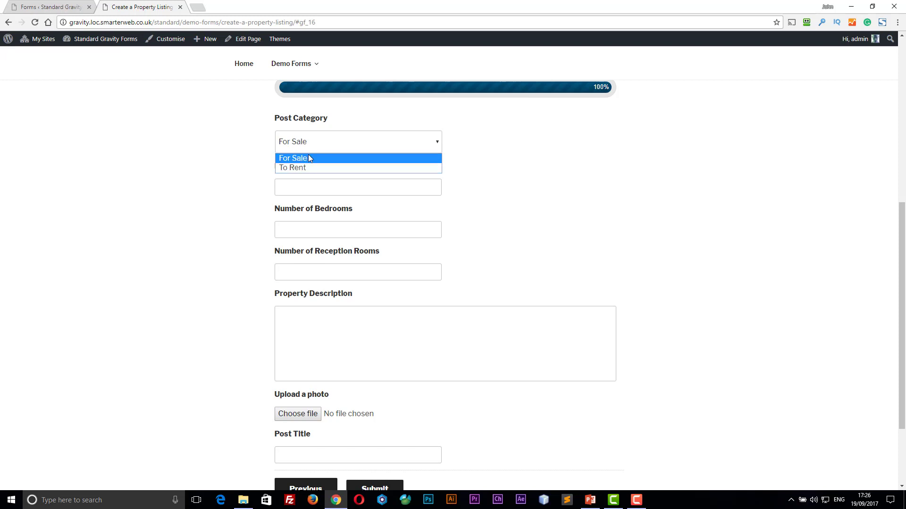
pyautogui.click(308, 168)
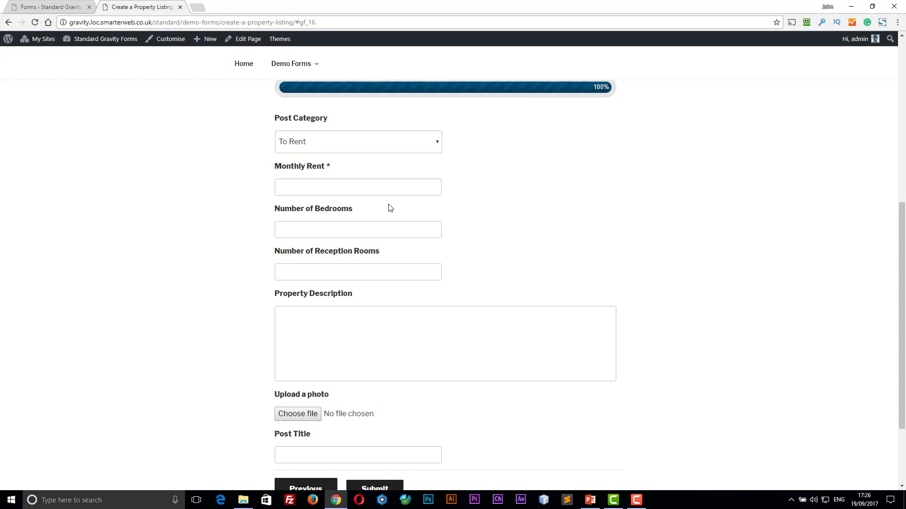
pyautogui.click(309, 184)
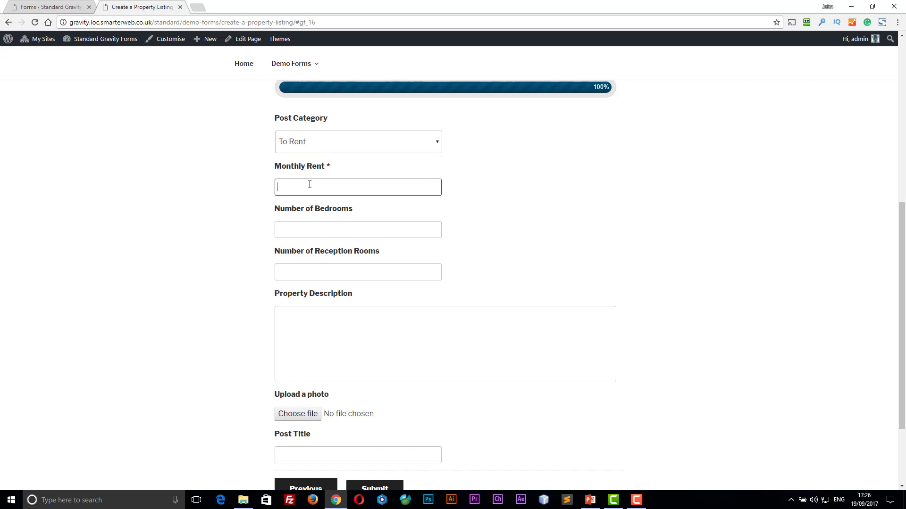
pyautogui.click(294, 142)
pyautogui.click(302, 159)
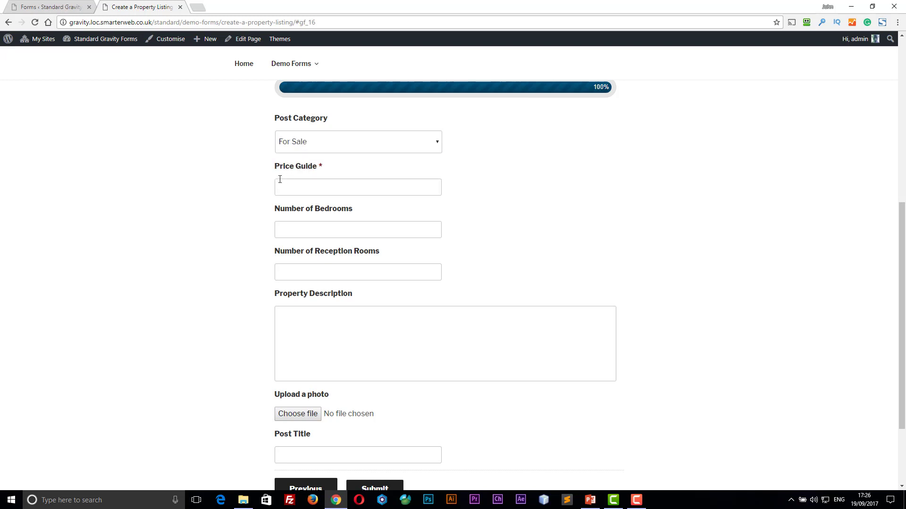
pyautogui.click(301, 143)
pyautogui.click(299, 168)
# - Enter 600 monthly rent, 2 bedrooms and title 'please come and view', then submit
pyautogui.click(289, 180)
pyautogui.write('600')
pyautogui.click(294, 234)
pyautogui.write('2')
pyautogui.scroll(-2, 289, 277)
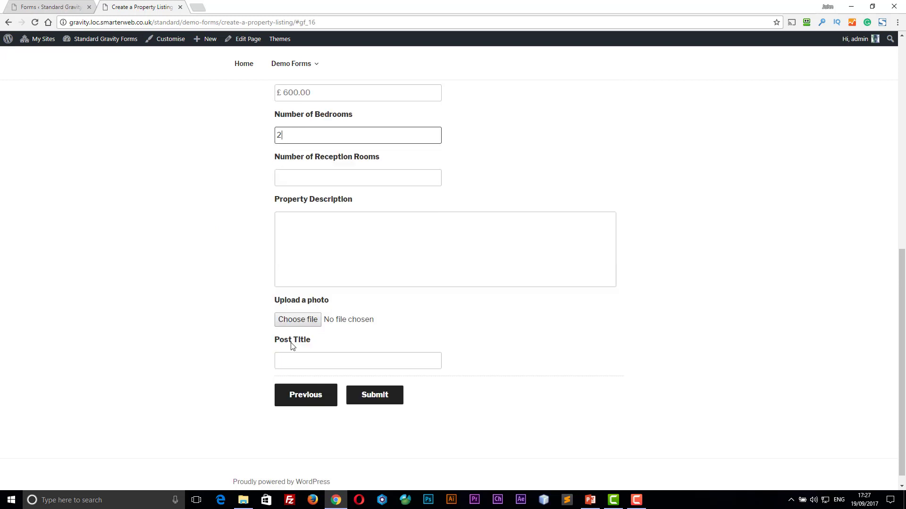
pyautogui.click(303, 361)
pyautogui.write('please')
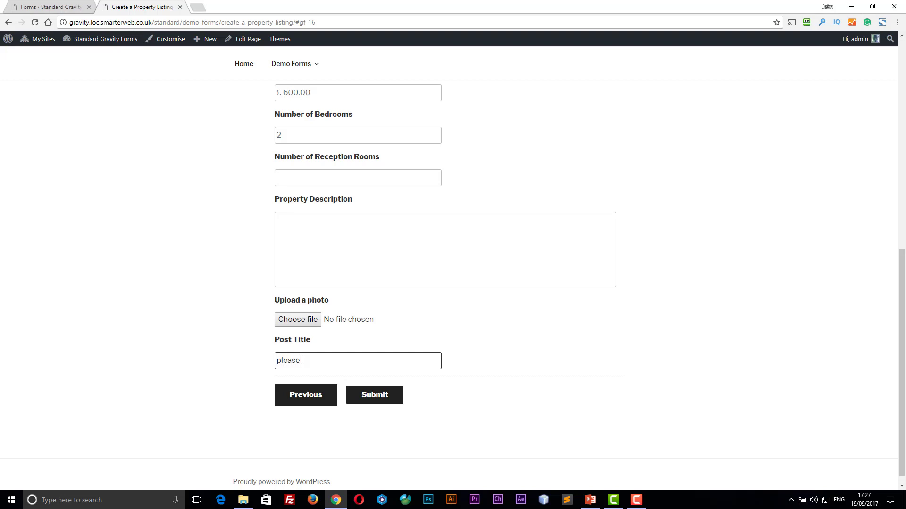
pyautogui.write(' come and view')
pyautogui.click(369, 397)
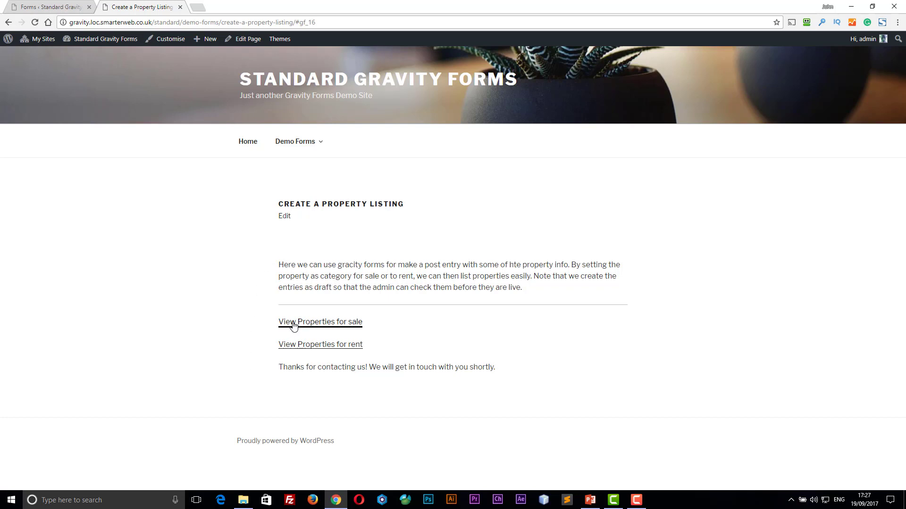
# - Browse the properties for rent and for sale, opening the $1,250,000.00 London listing
pyautogui.click(321, 346)
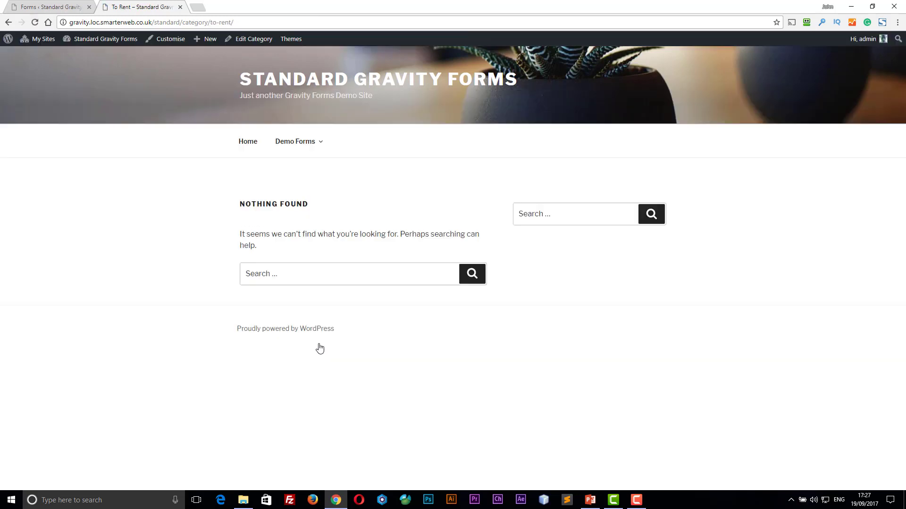
pyautogui.click(9, 22)
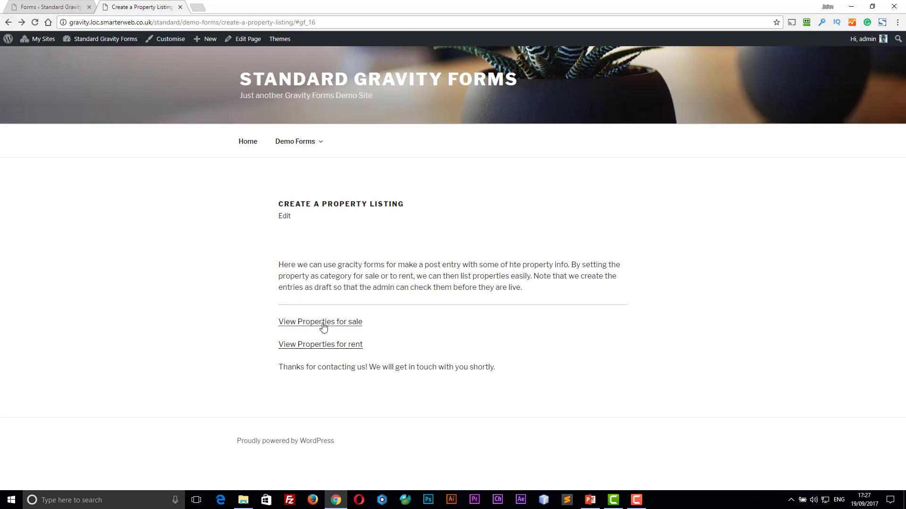
pyautogui.click(320, 322)
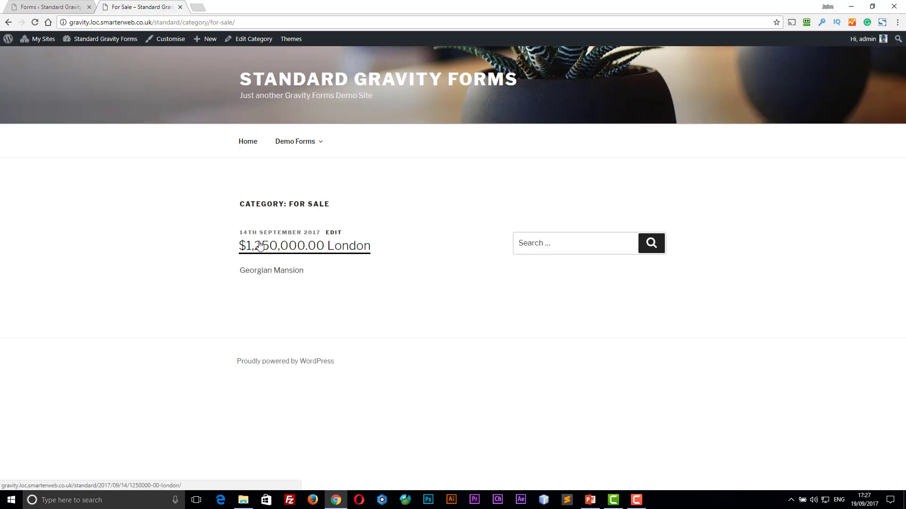
pyautogui.click(273, 250)
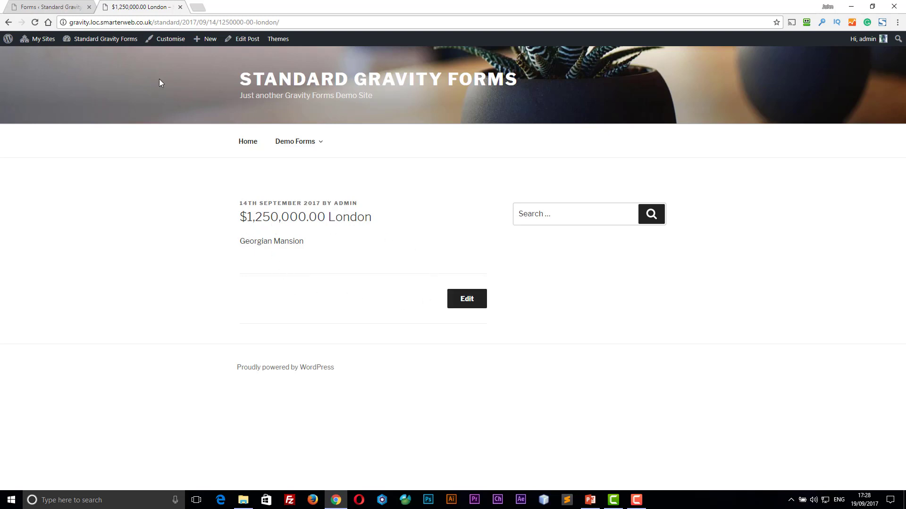
pyautogui.click(58, 7)
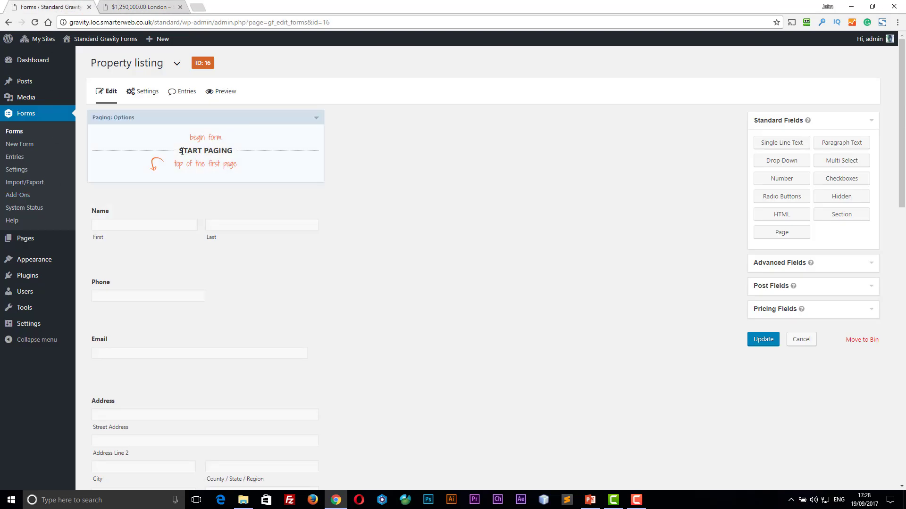
# - Allow To Rent as a choice in the Post Category field
pyautogui.scroll(-2, 182, 151)
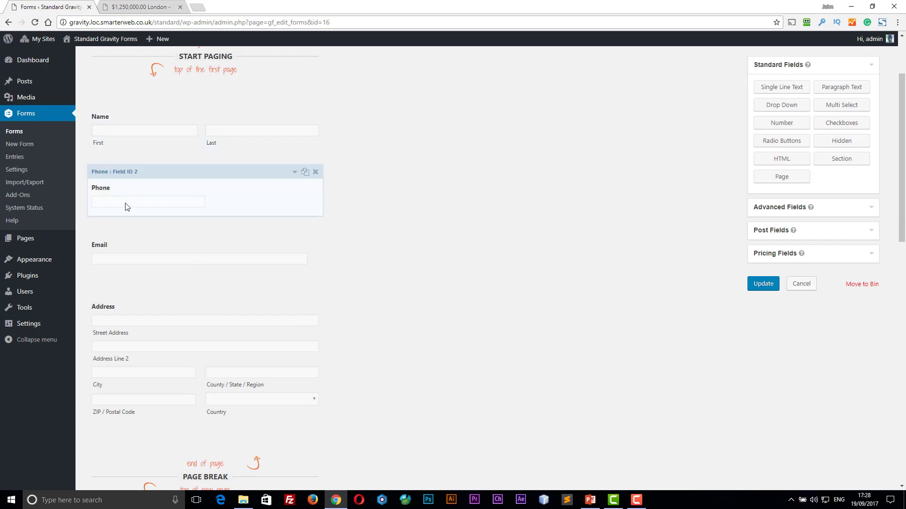
pyautogui.scroll(-2, 207, 302)
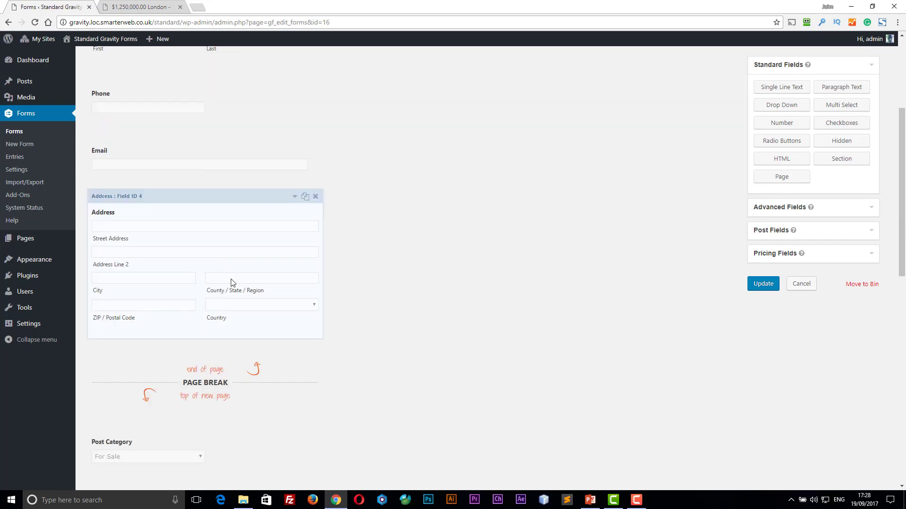
pyautogui.scroll(-5, 237, 277)
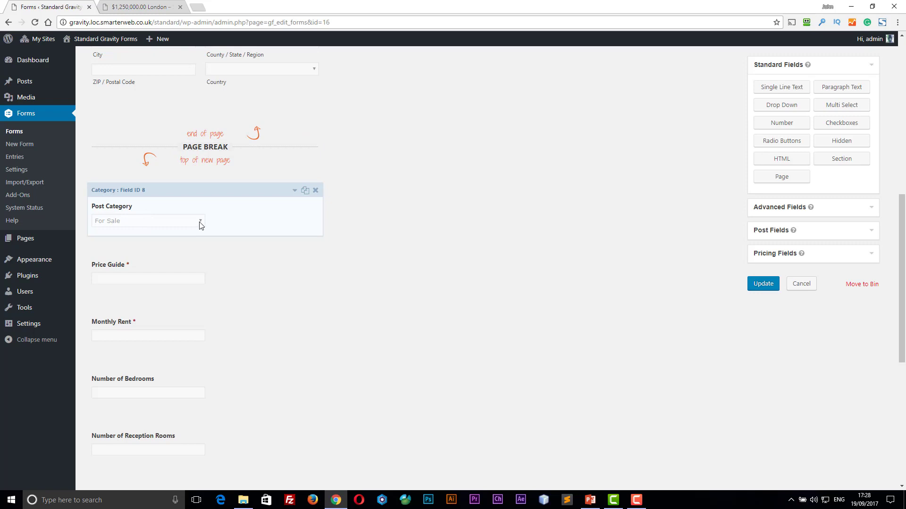
pyautogui.click(199, 224)
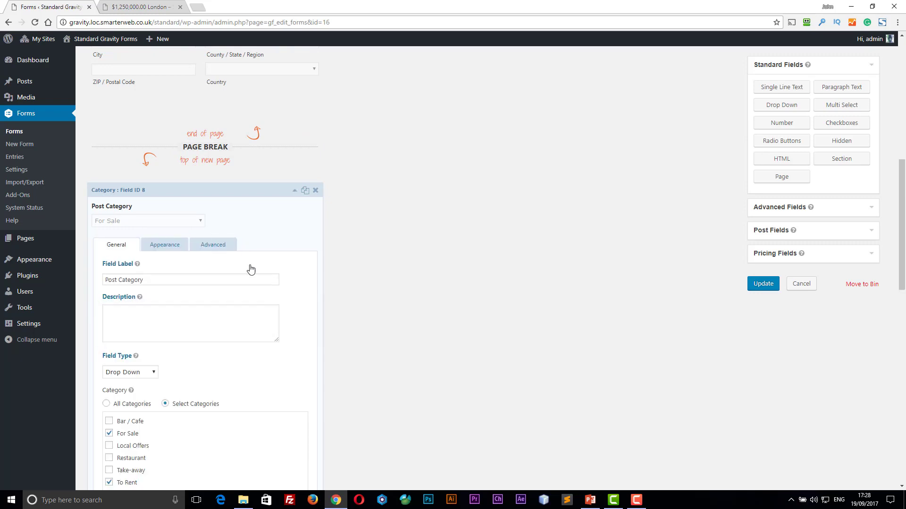
pyautogui.scroll(-3, 254, 270)
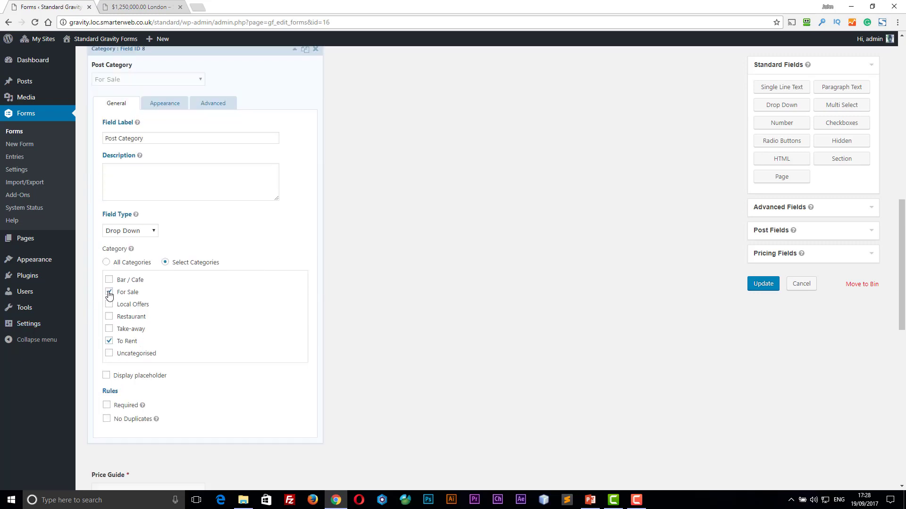
pyautogui.click(108, 340)
pyautogui.scroll(2, 185, 307)
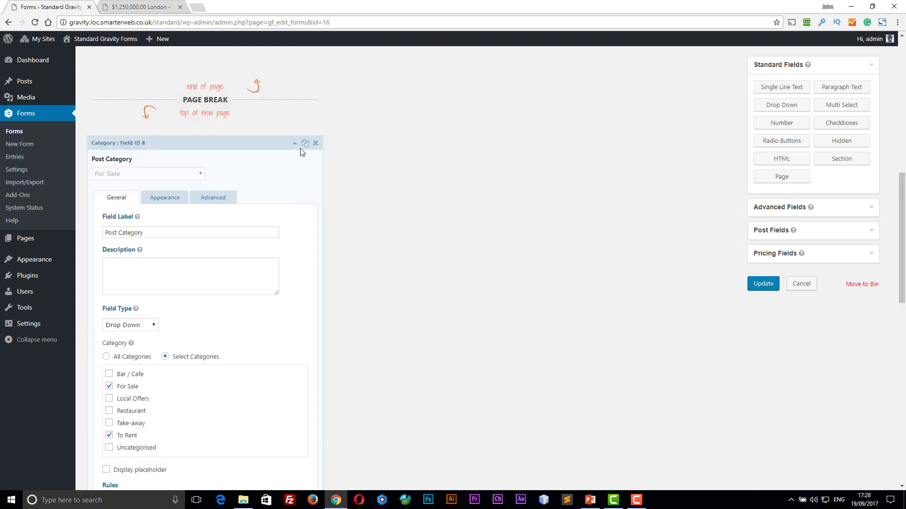
pyautogui.click(294, 144)
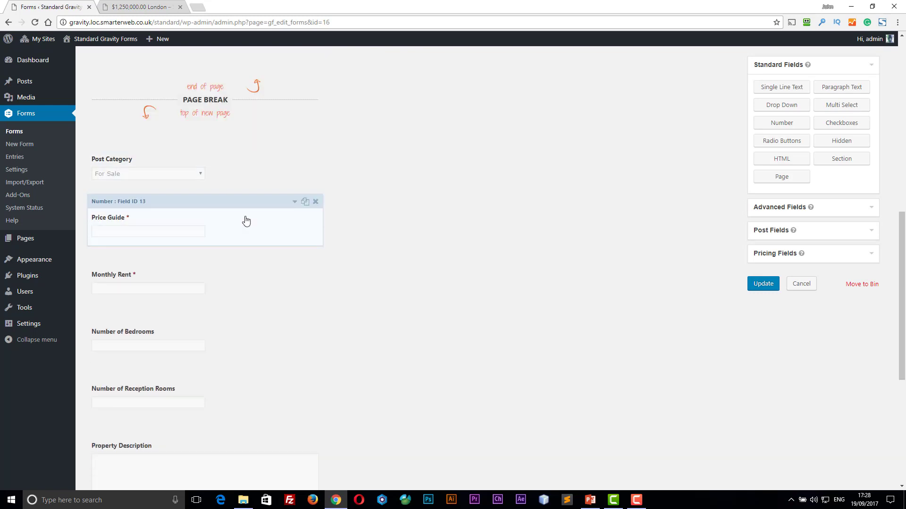
# - Check that Price Guide's conditional logic shows it only for For Sale
pyautogui.click(295, 203)
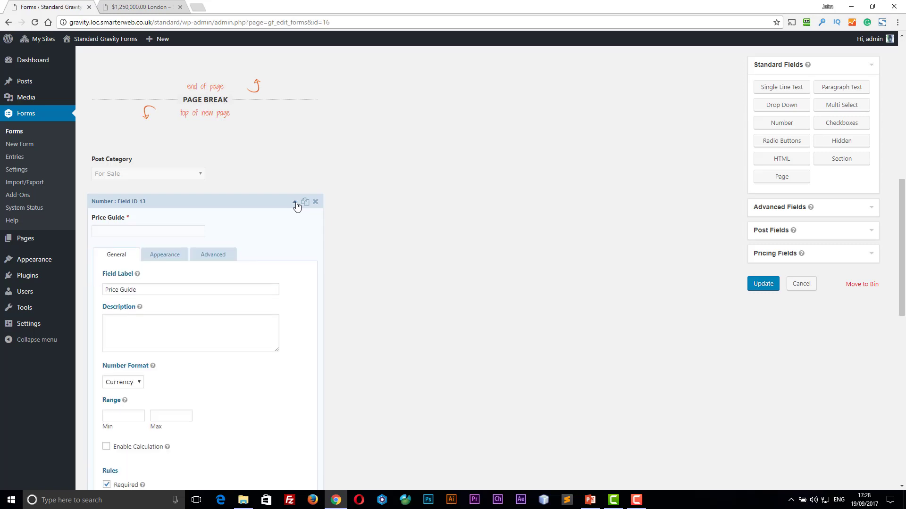
pyautogui.scroll(-1, 290, 246)
pyautogui.scroll(-1, 290, 246)
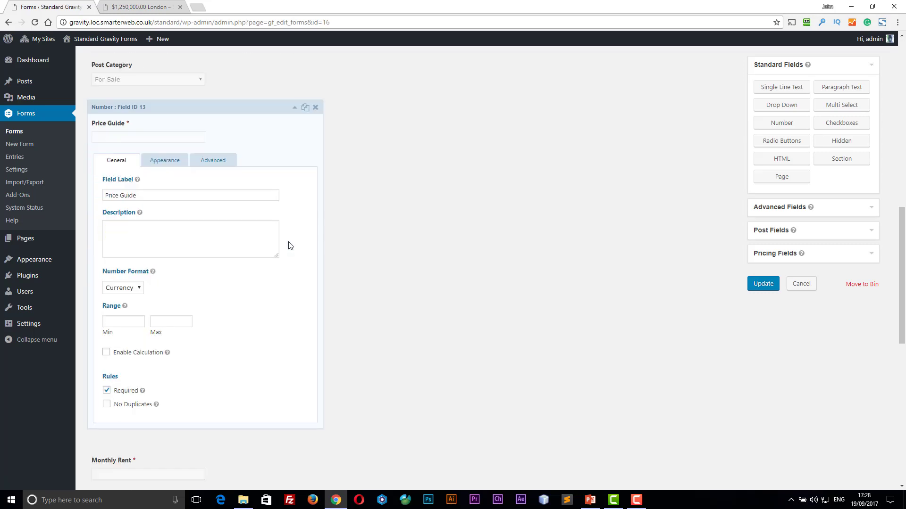
pyautogui.click(213, 160)
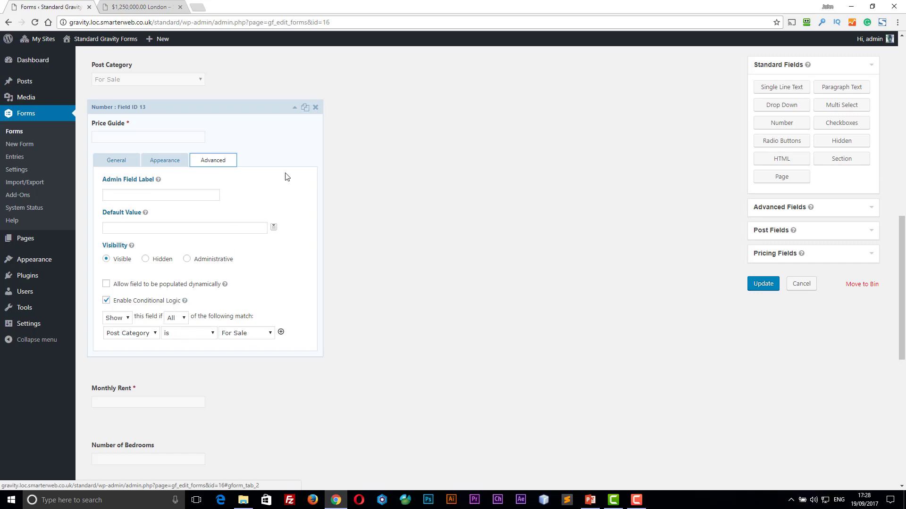
pyautogui.click(297, 111)
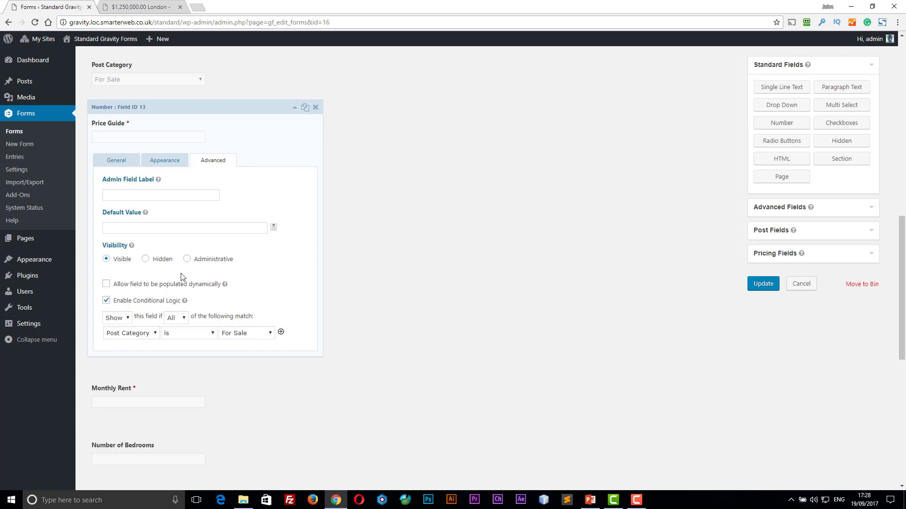
# - Inspect the Monthly Rent field's settings, then return to the All Posts list
pyautogui.click(151, 374)
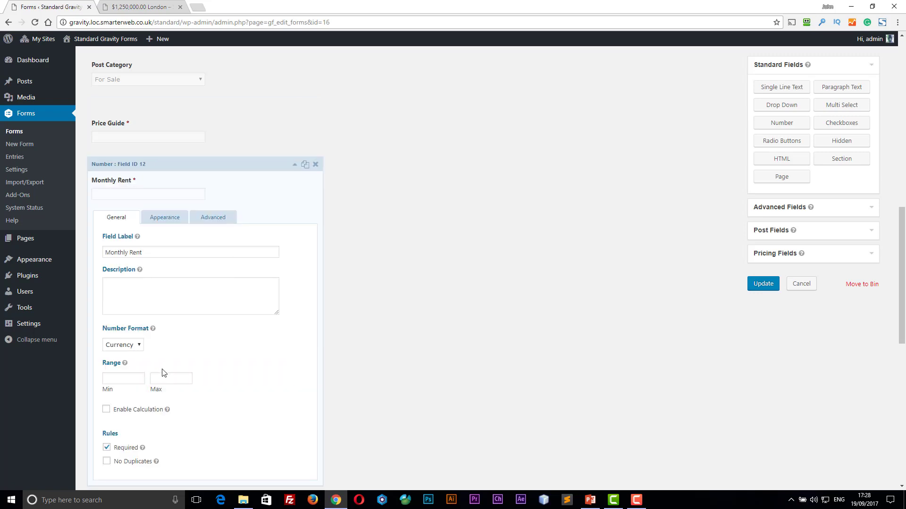
pyautogui.scroll(-2, 193, 309)
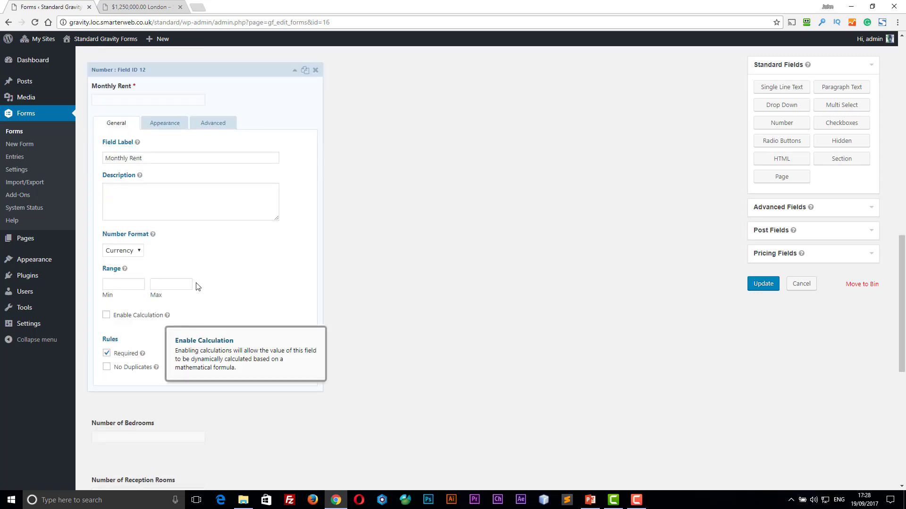
pyautogui.click(295, 71)
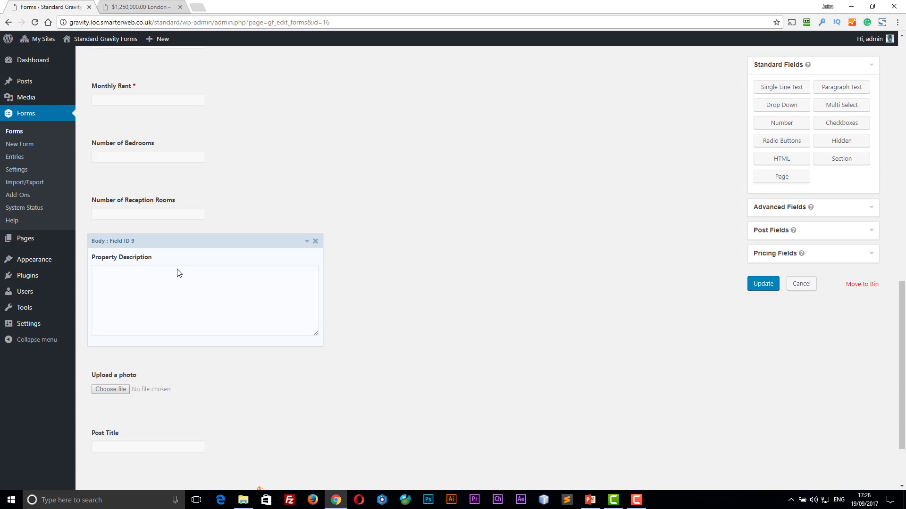
pyautogui.scroll(-2, 179, 273)
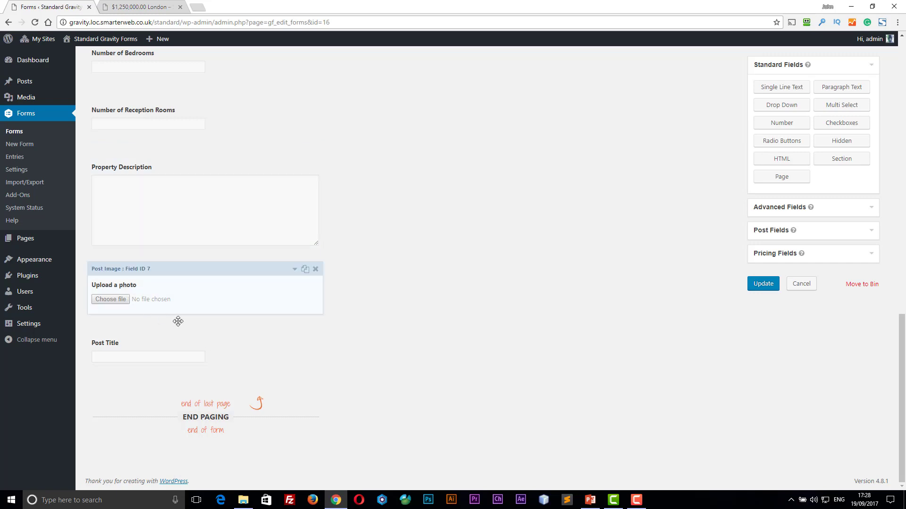
pyautogui.scroll(5, 180, 325)
pyautogui.scroll(10, 187, 204)
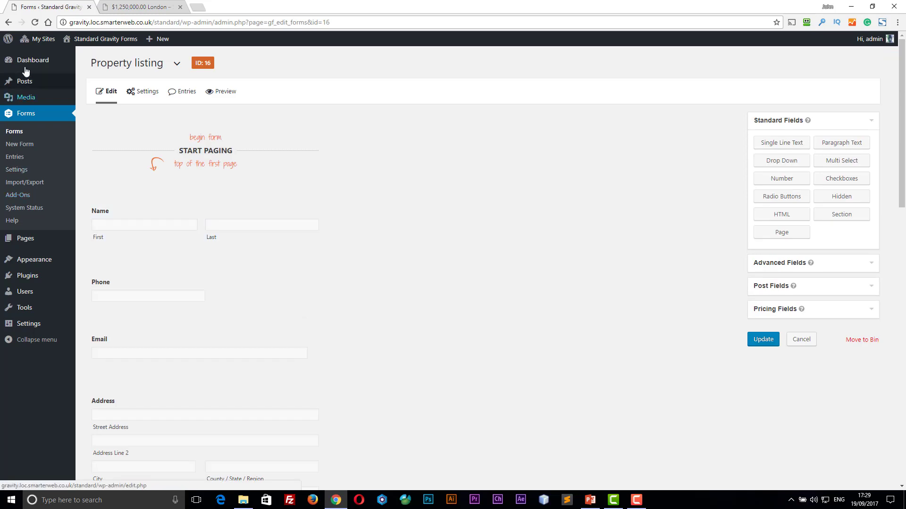
pyautogui.moveTo(26, 81)
pyautogui.click(93, 84)
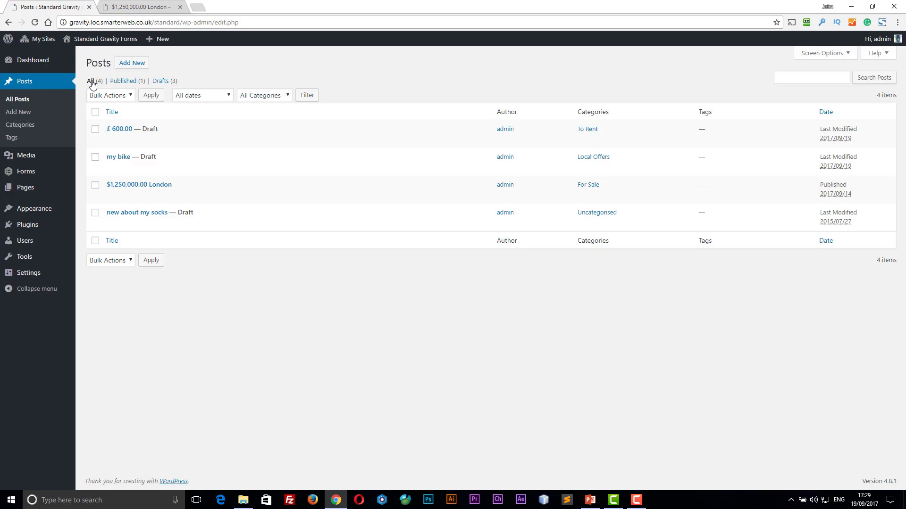
# - Change the £ 600.00 draft's status to Published via Quick Edit and save
pyautogui.moveTo(97, 169)
pyautogui.click(133, 141)
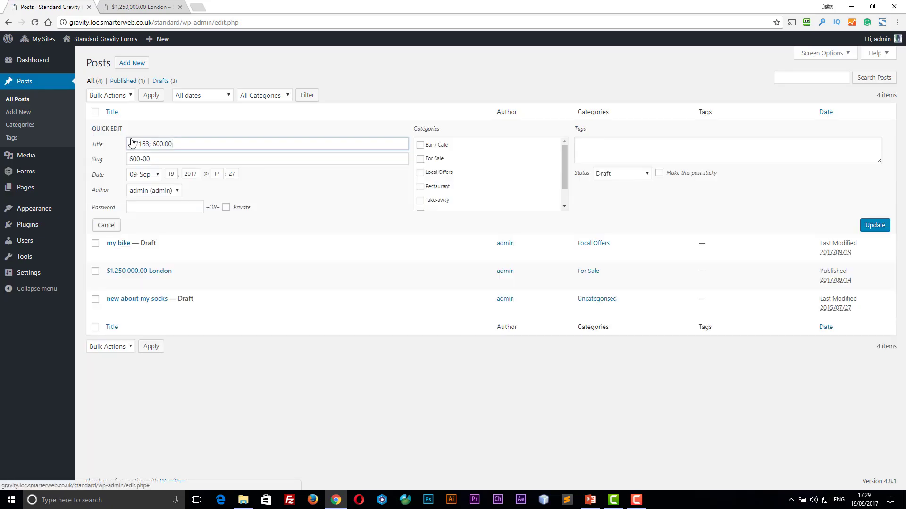
pyautogui.click(613, 174)
pyautogui.click(613, 186)
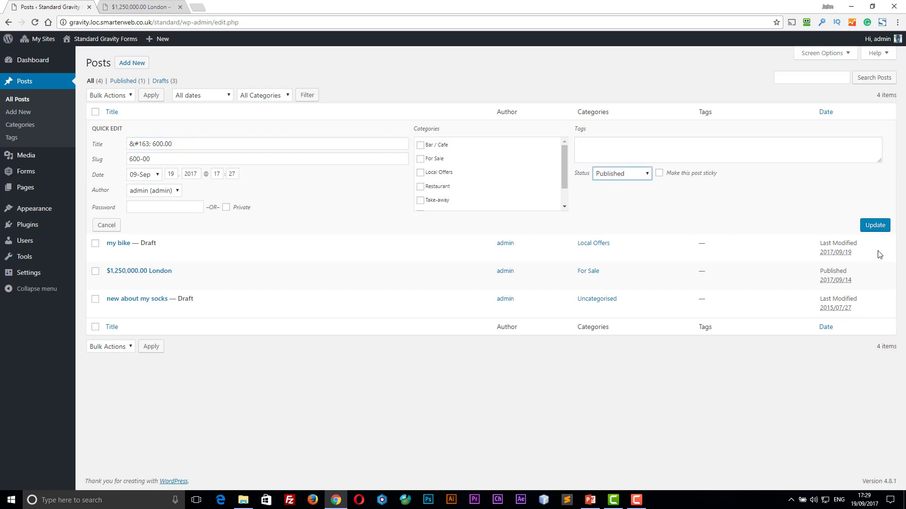
pyautogui.click(875, 225)
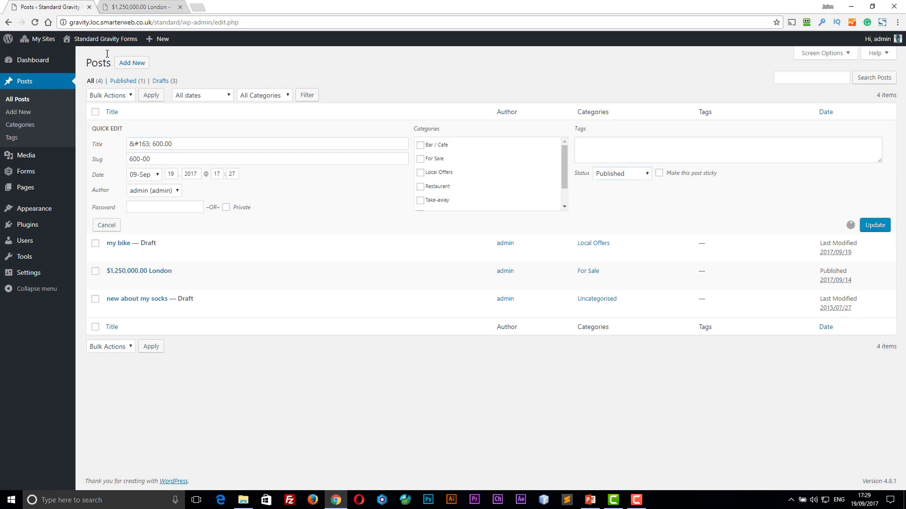
pyautogui.click(117, 9)
# - Check that the £ 600.00 post appears among properties for rent, then confirm it's Published in admin Posts
pyautogui.click(8, 23)
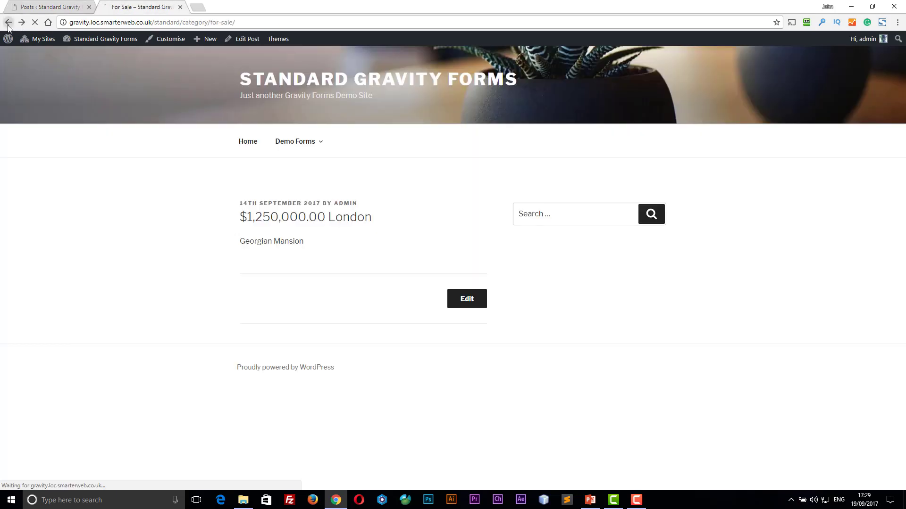
pyautogui.click(9, 24)
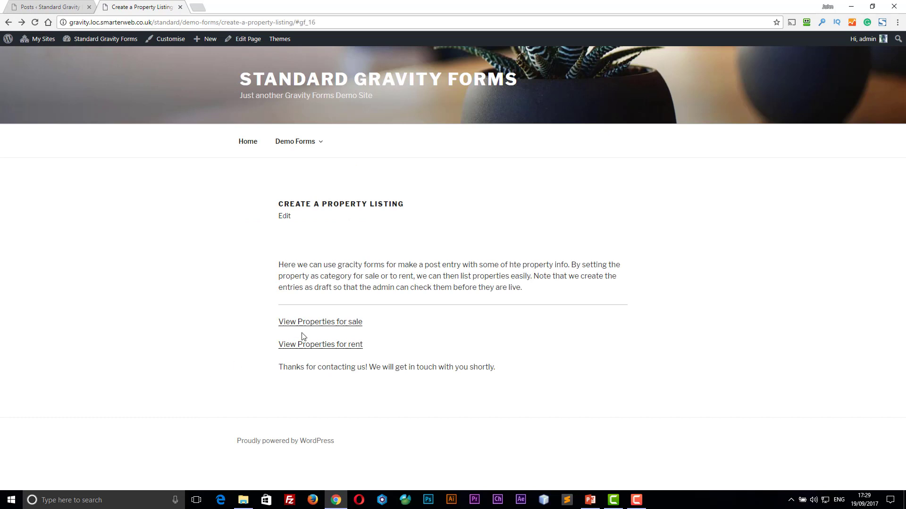
pyautogui.click(306, 346)
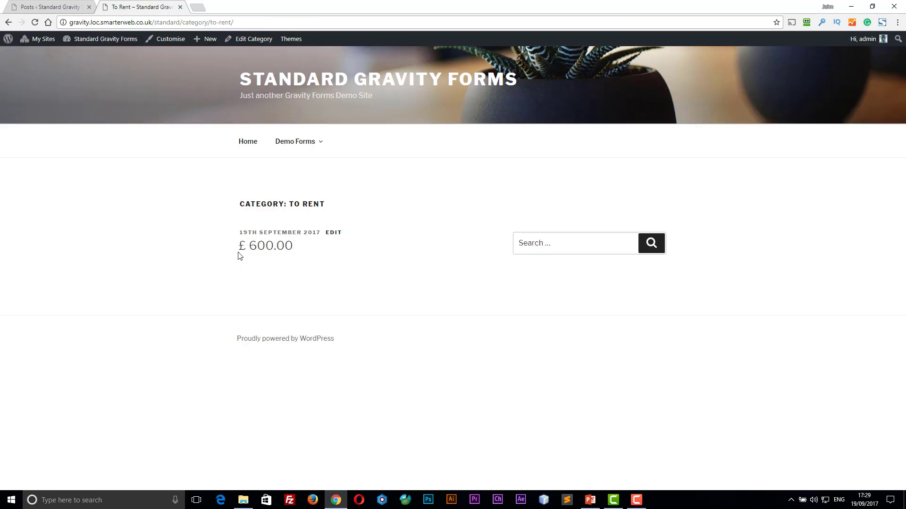
pyautogui.click(267, 247)
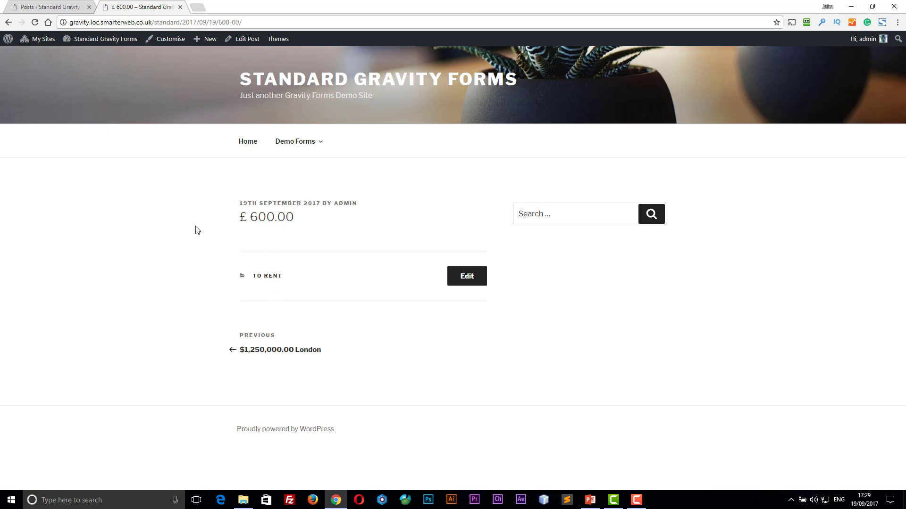
pyautogui.click(34, 9)
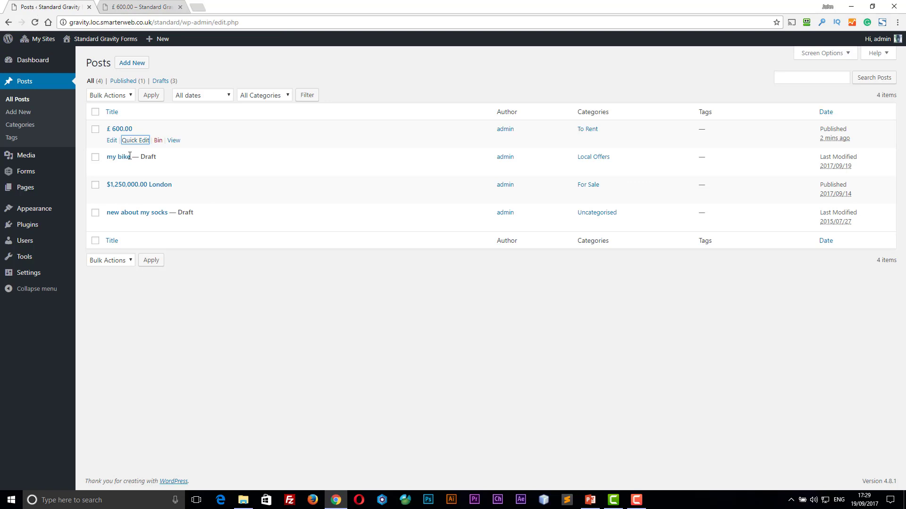
pyautogui.moveTo(43, 171)
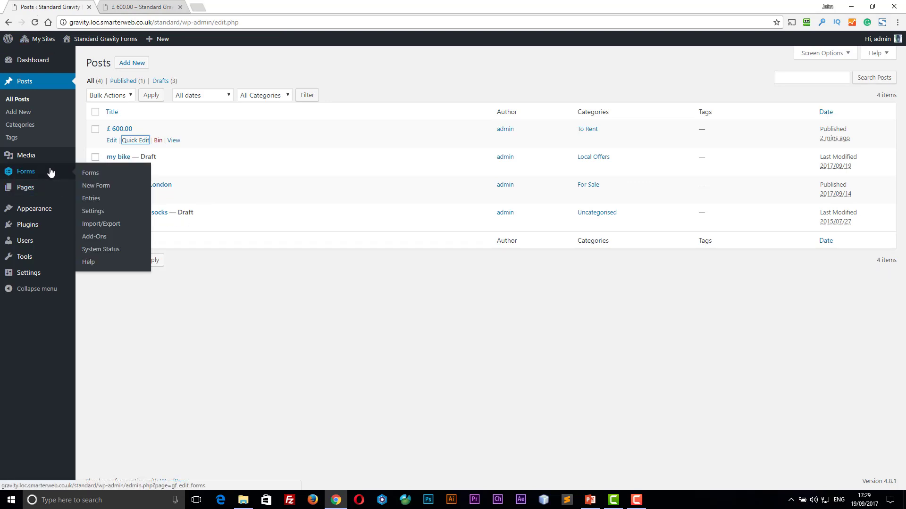